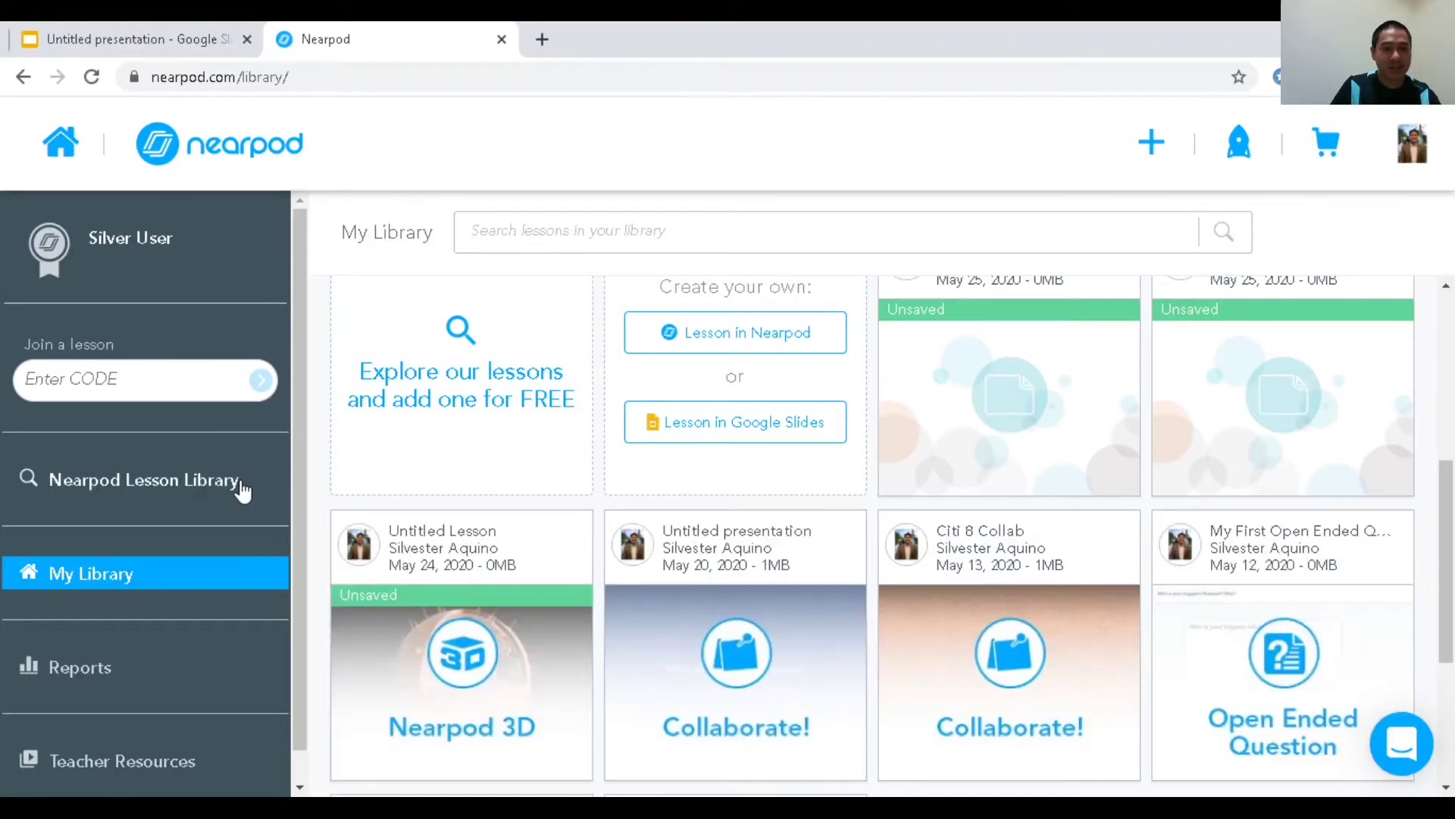
Browse the Nearpod Lesson Library, examining its subject, grade and resource type filters and the featured lesson collections.
{"action": "left_click", "coordinate": [244, 484]}
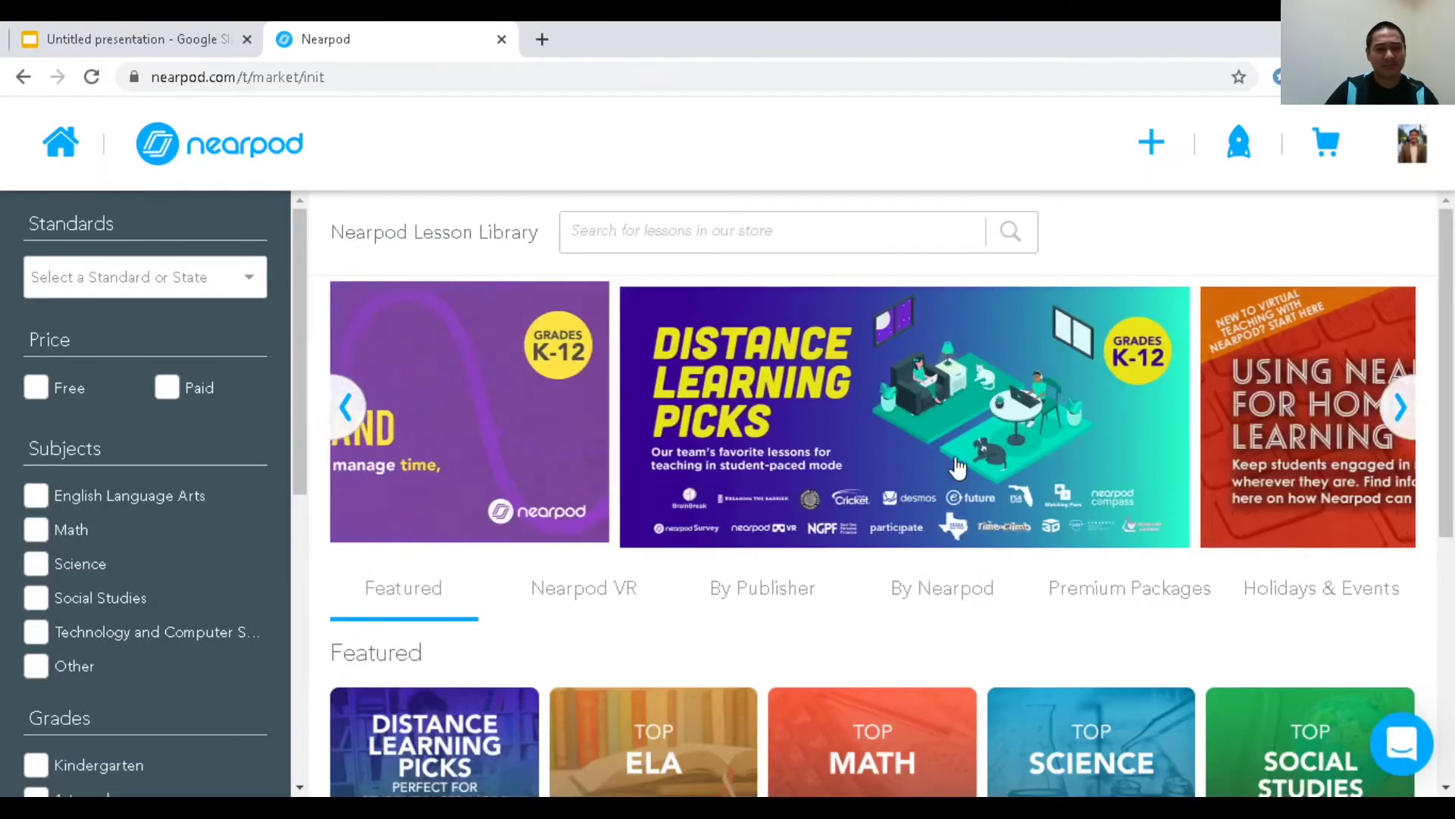
{"action": "scroll", "coordinate": [793, 579], "scroll_direction": "down", "scroll_amount": 2}
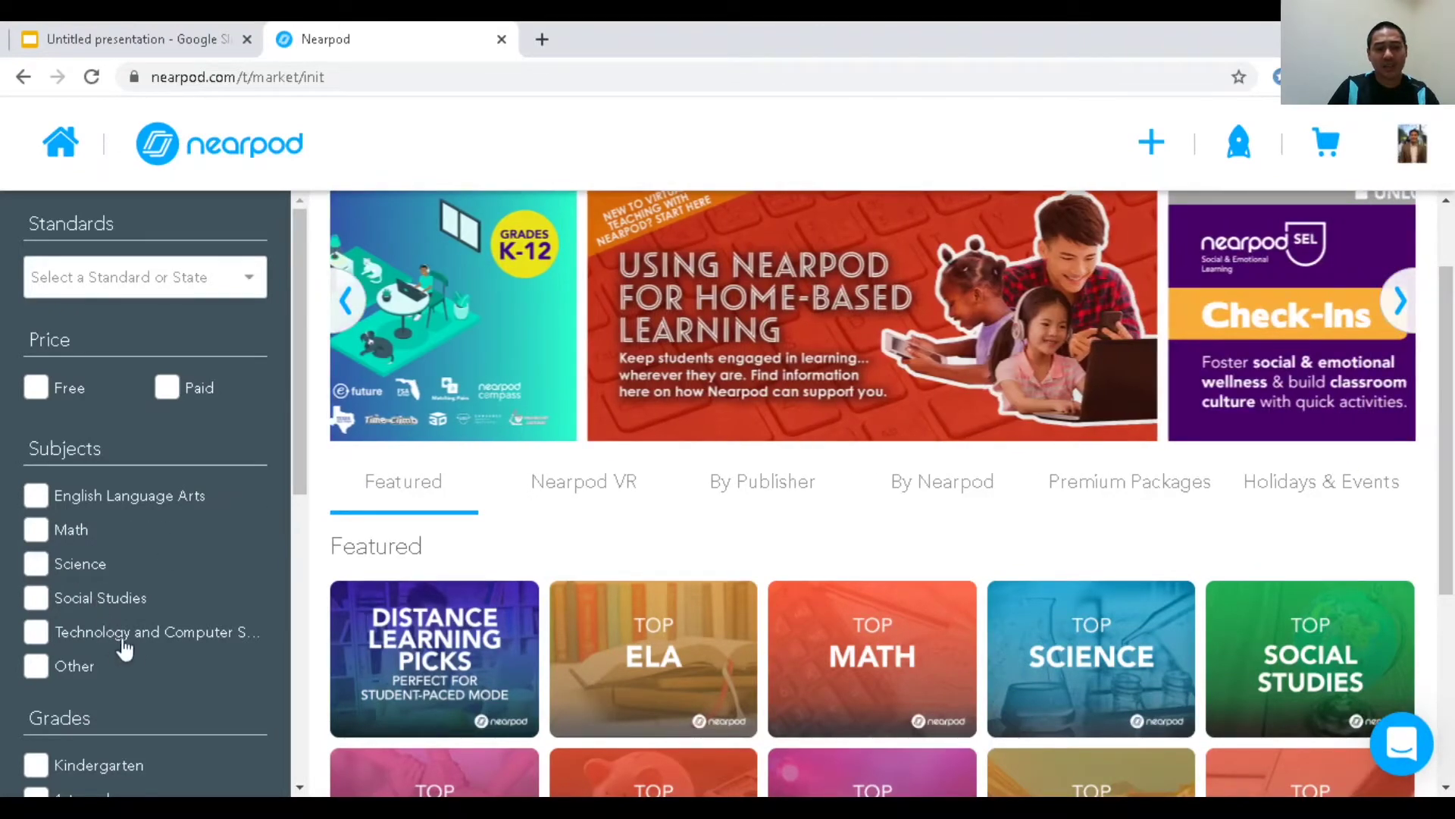
{"action": "scroll", "coordinate": [152, 677], "scroll_direction": "down", "scroll_amount": 5}
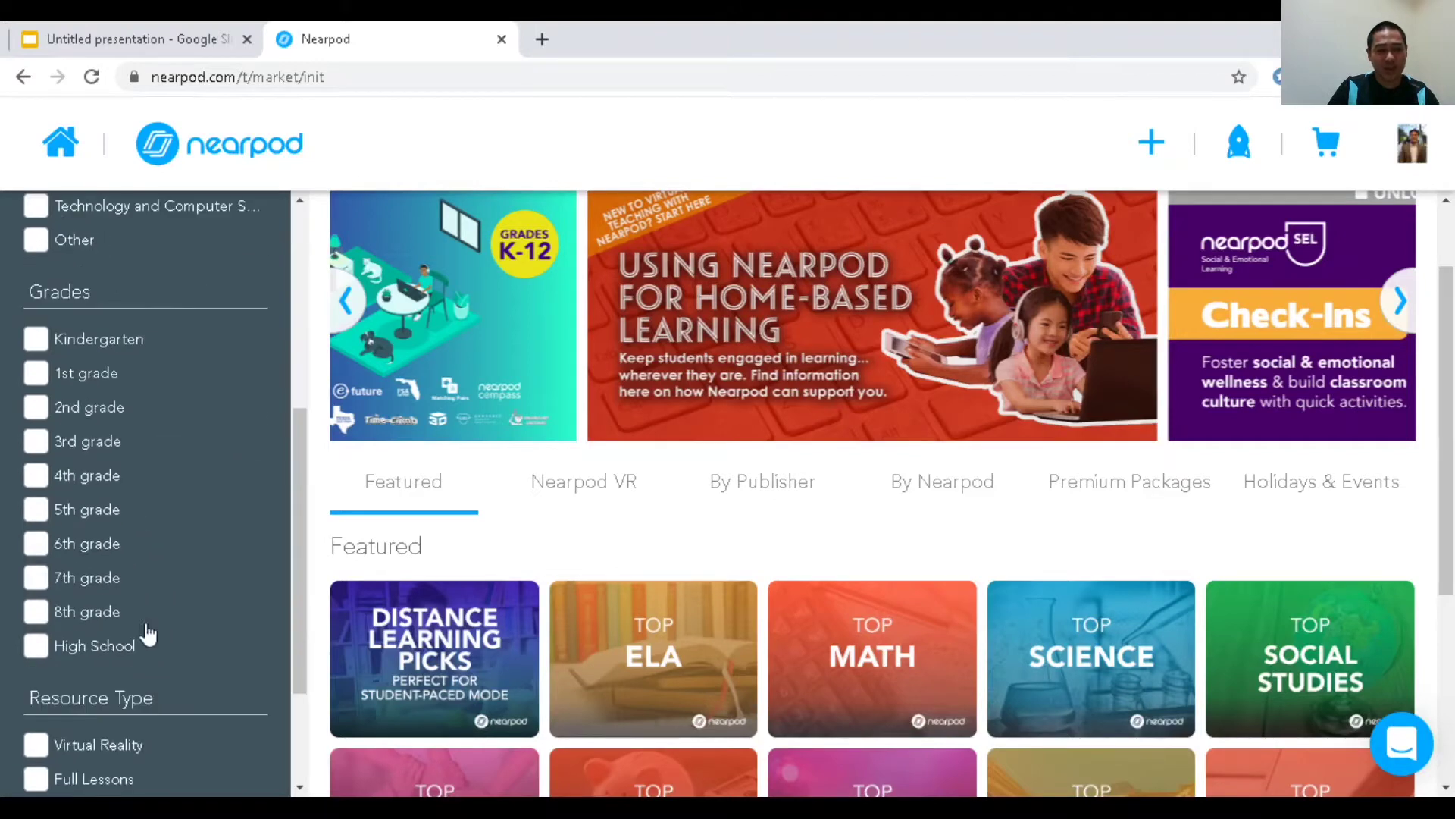
{"action": "scroll", "coordinate": [113, 644], "scroll_direction": "down", "scroll_amount": 2}
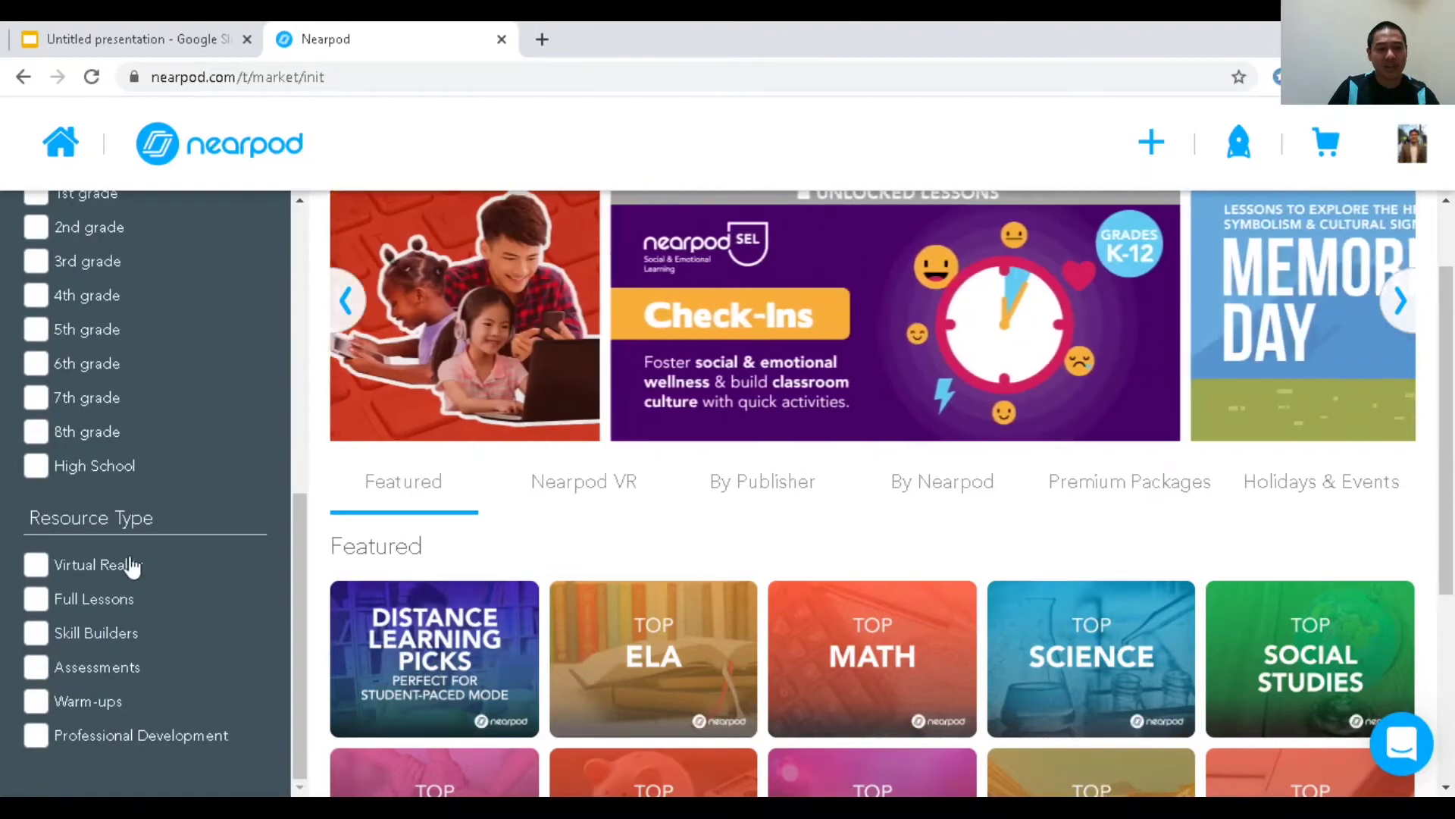
{"action": "left_click", "coordinate": [800, 491]}
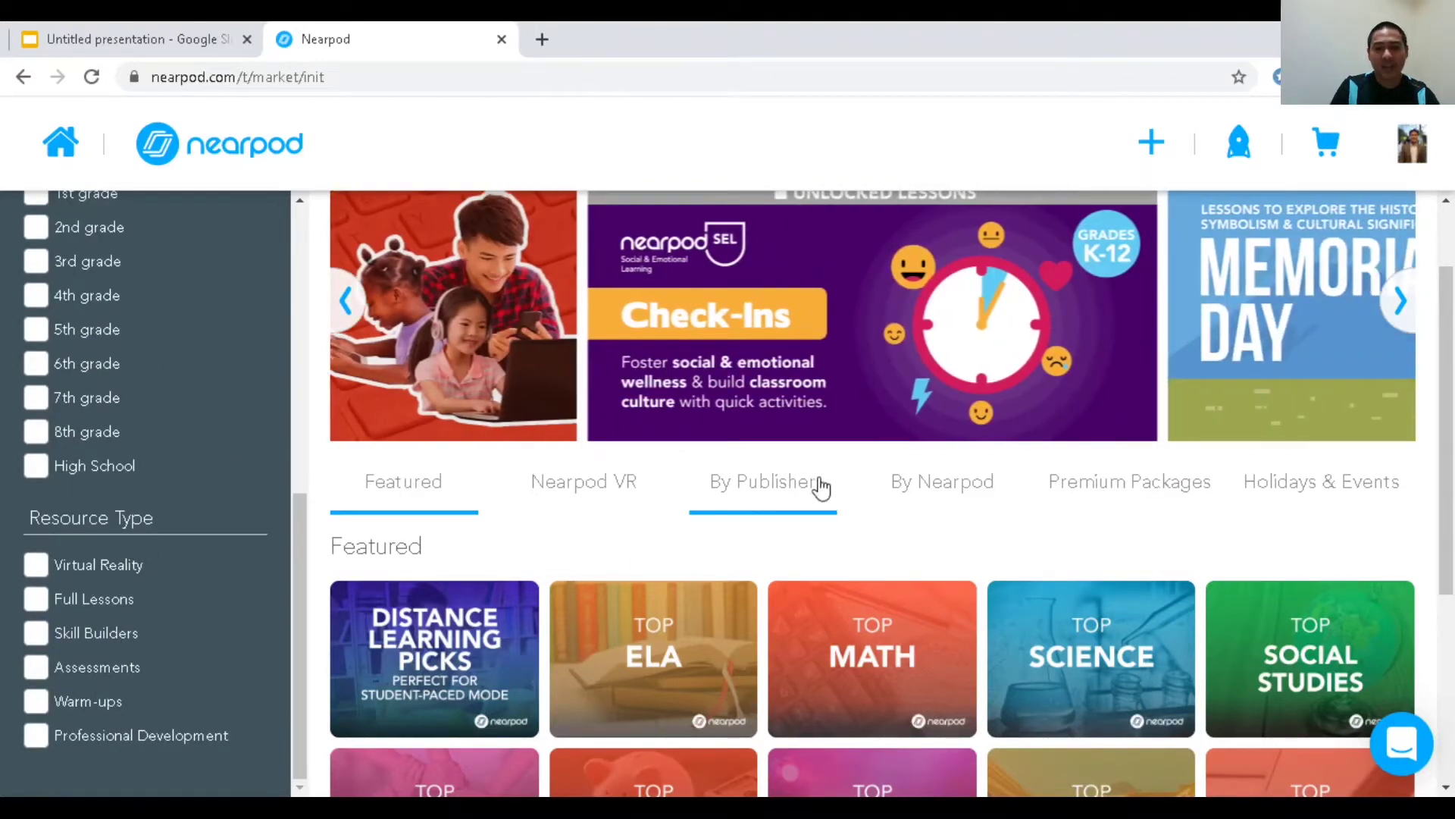
{"action": "scroll", "coordinate": [834, 486], "scroll_direction": "down", "scroll_amount": 3}
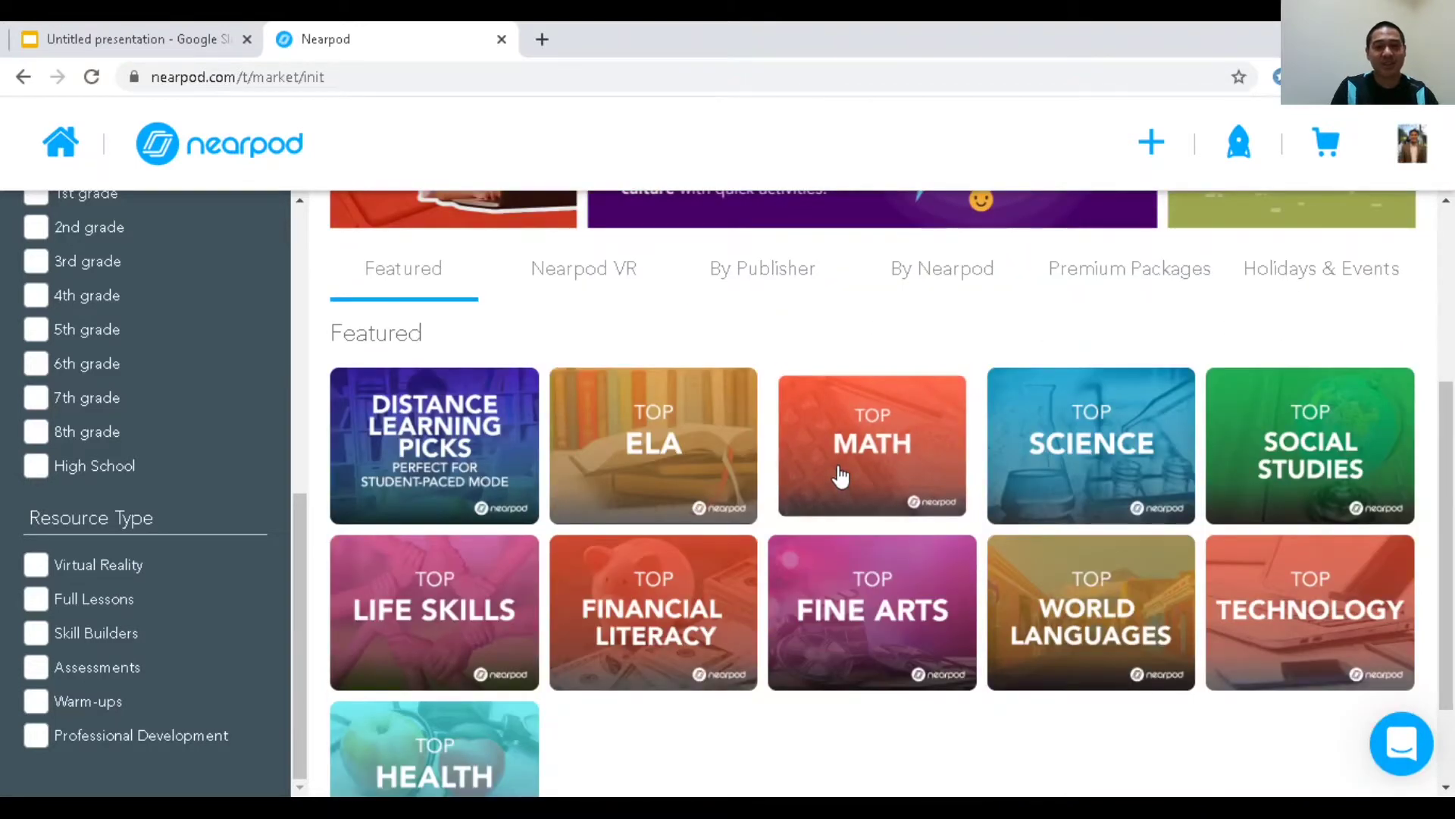
{"action": "scroll", "coordinate": [837, 479], "scroll_direction": "down", "scroll_amount": 2}
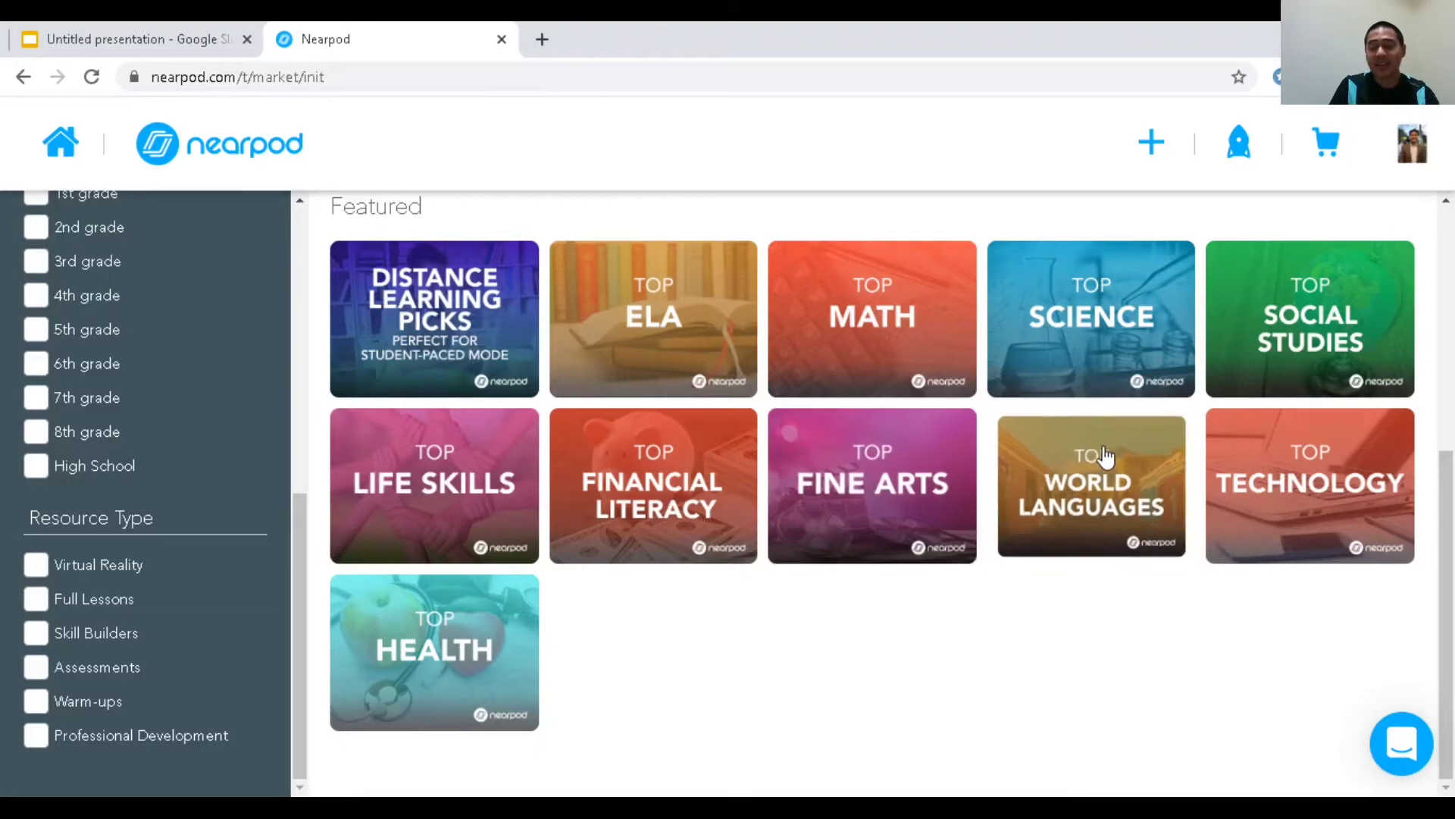
{"action": "scroll", "coordinate": [1104, 457], "scroll_direction": "up", "scroll_amount": 6}
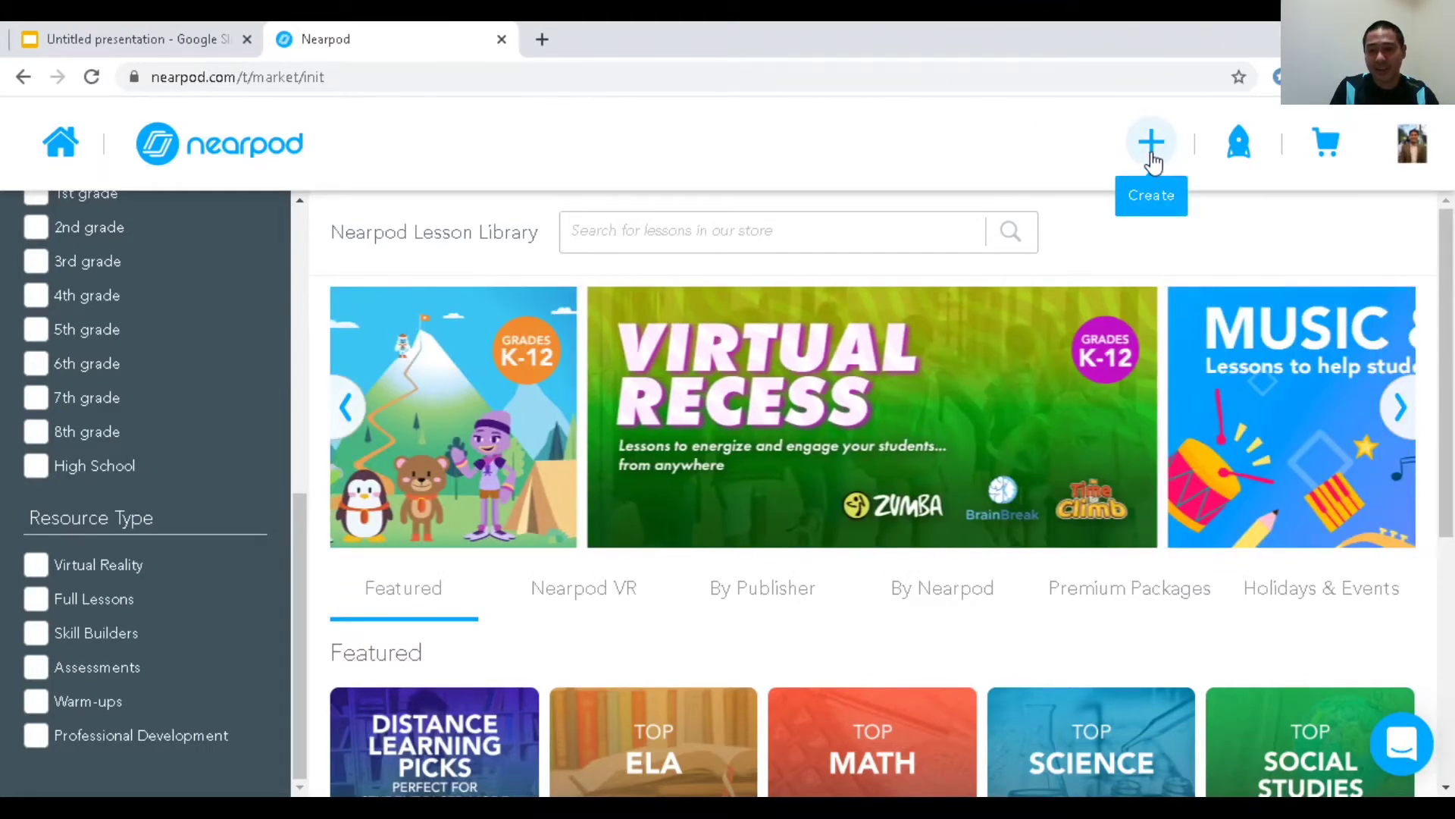
Create a new lesson in Nearpod and title it "Computing".
{"action": "left_click", "coordinate": [1153, 157]}
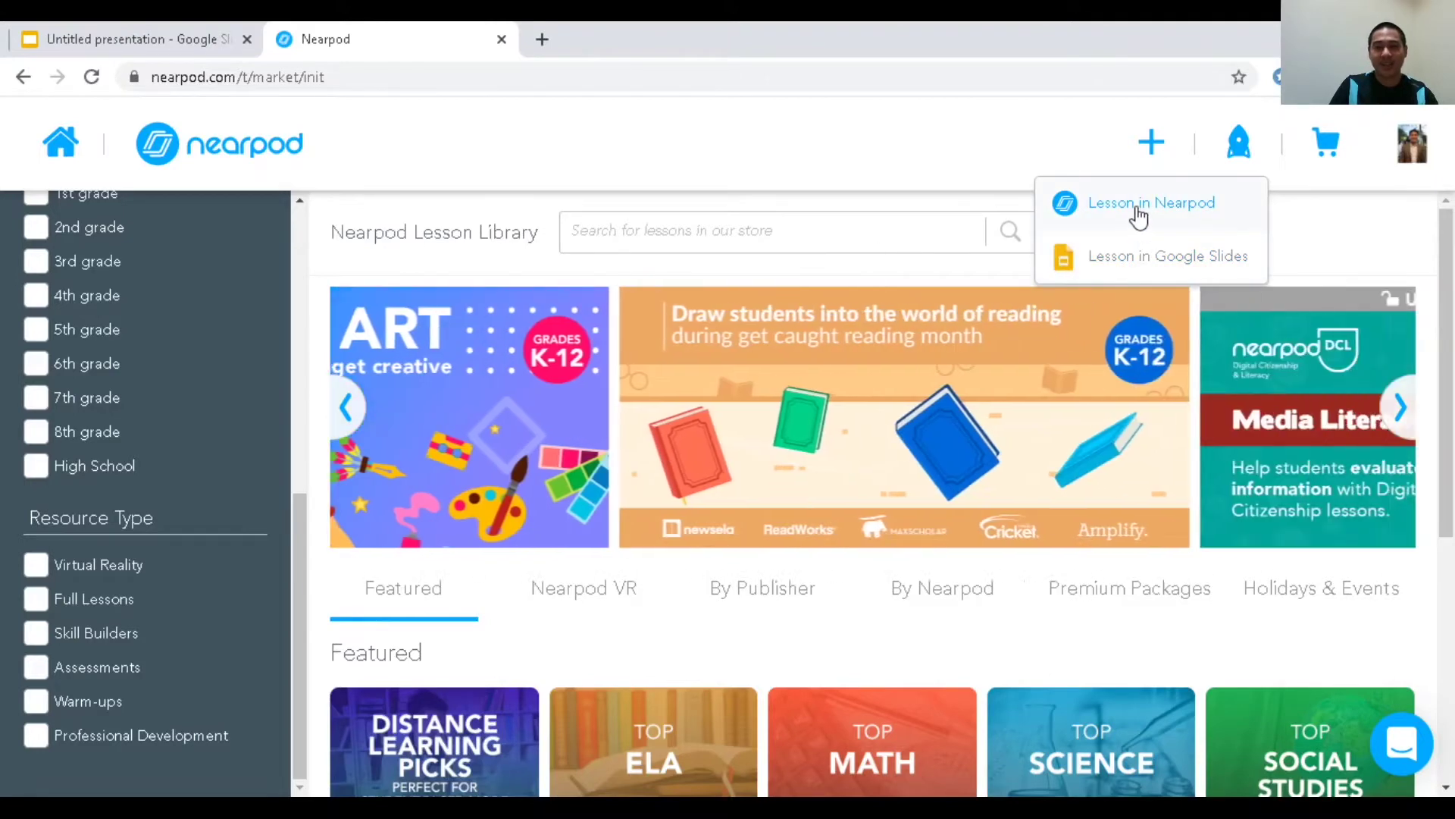
{"action": "left_click", "coordinate": [1139, 211]}
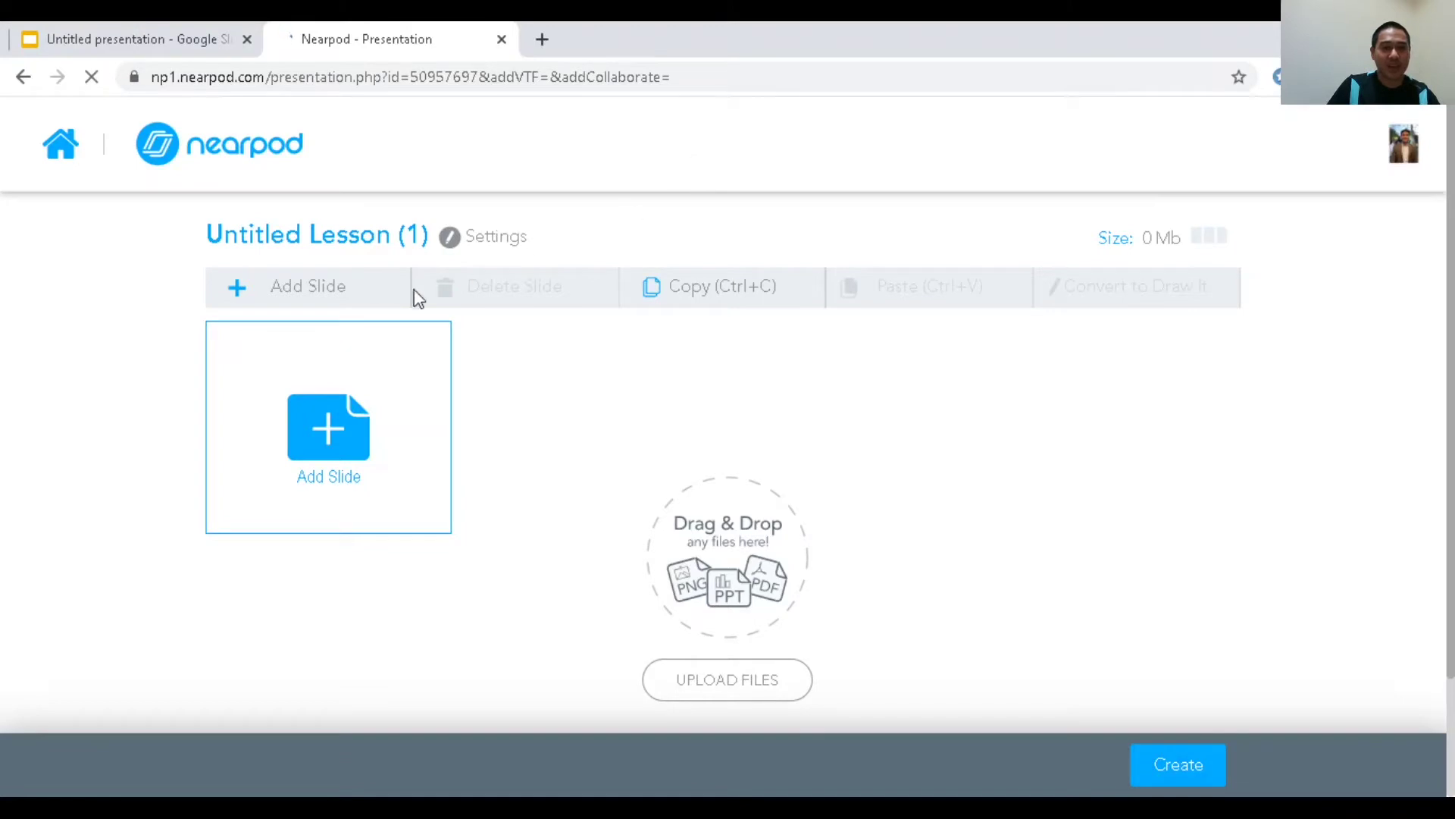
{"action": "left_click", "coordinate": [413, 236]}
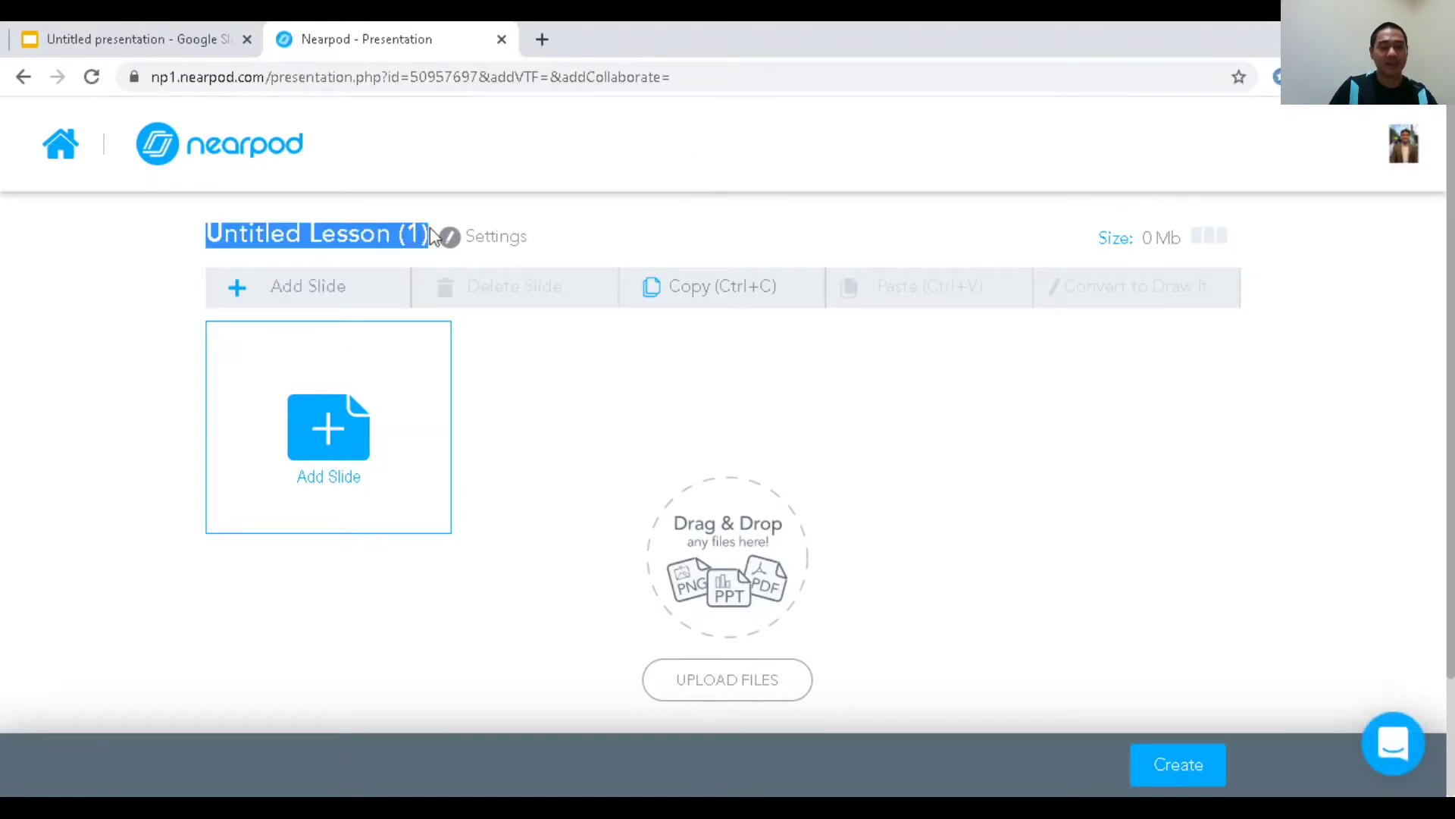
{"action": "type", "text": "Com"}
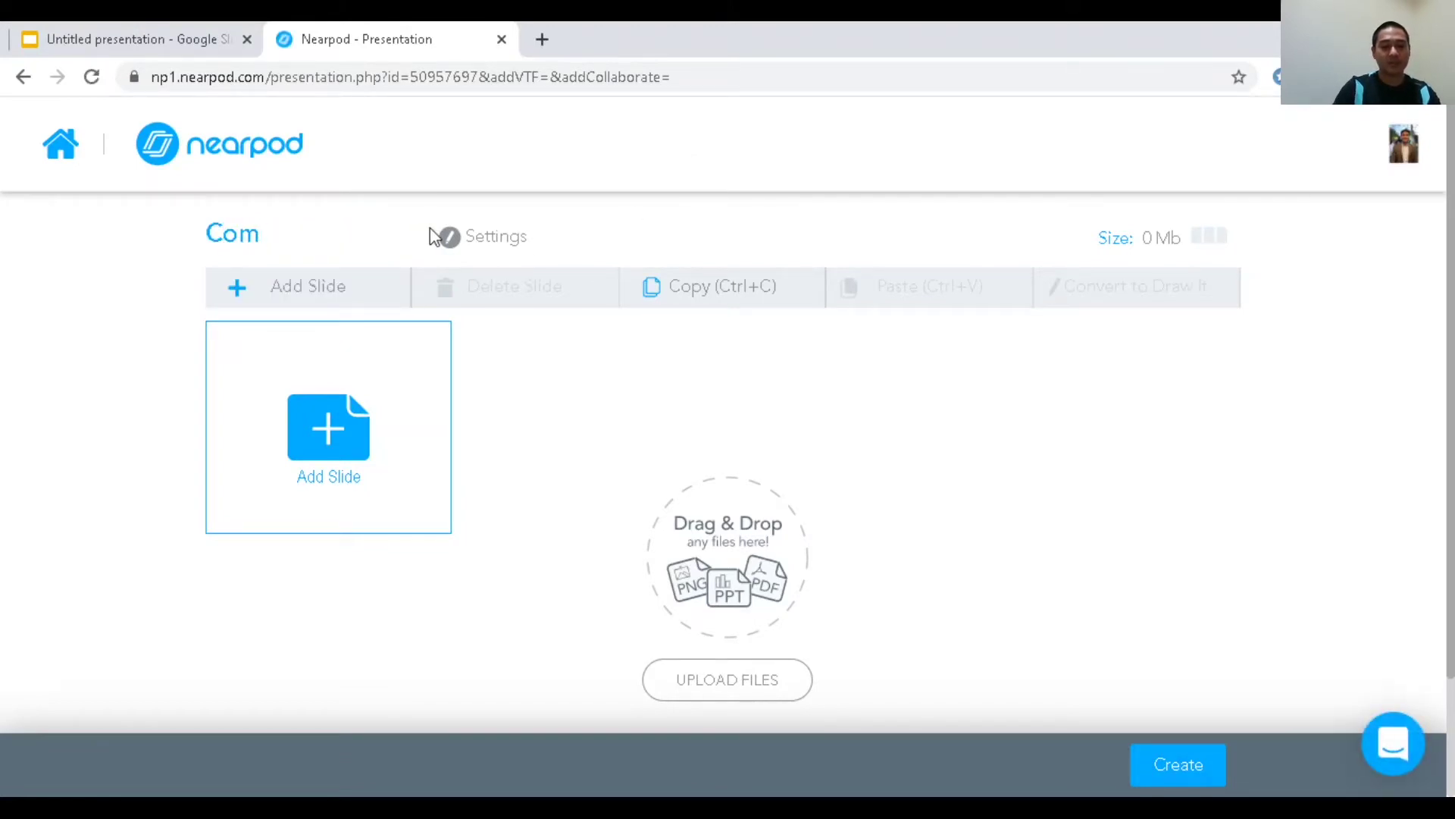
{"action": "type", "text": "puting"}
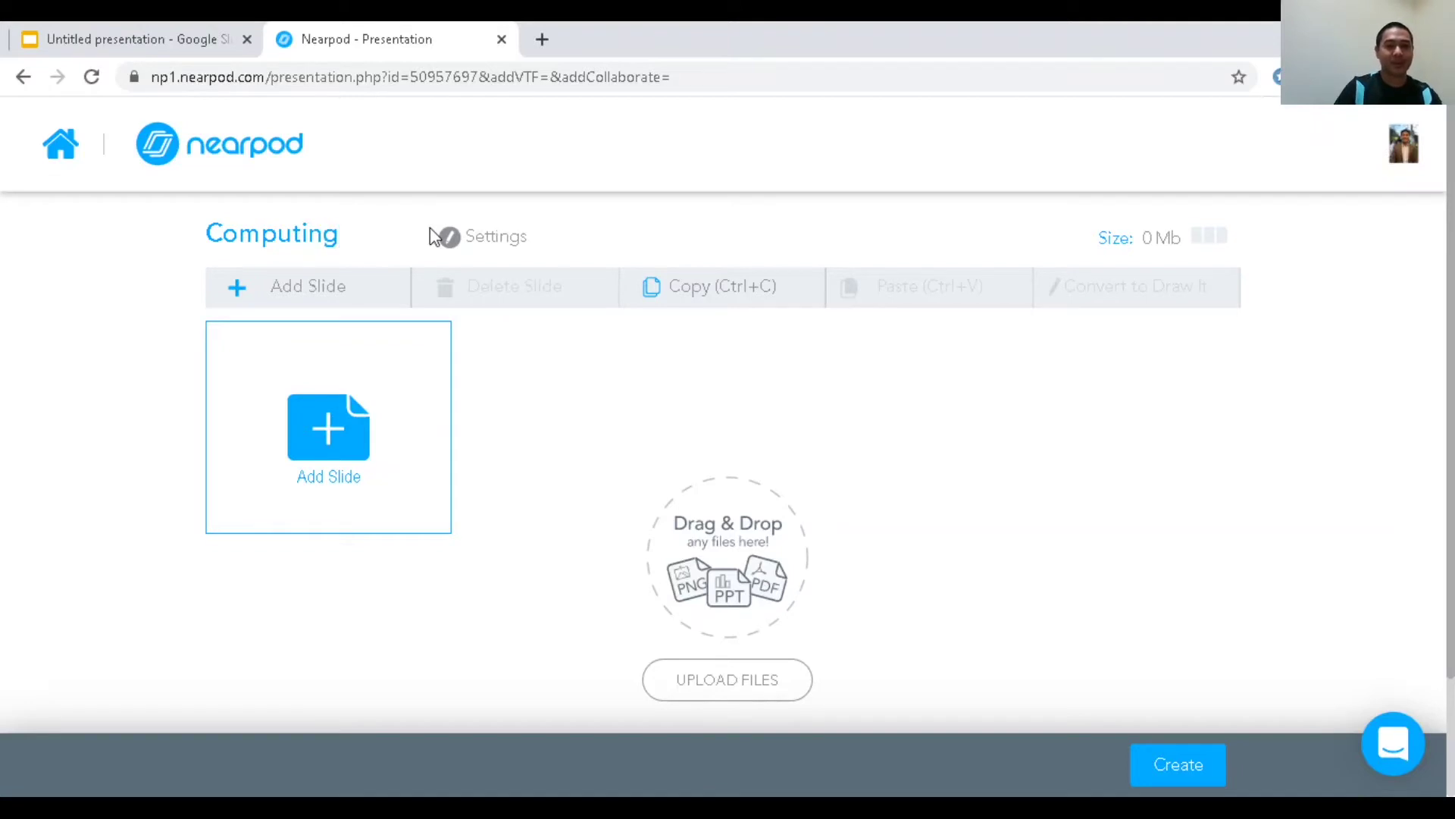
{"action": "left_click", "coordinate": [553, 407]}
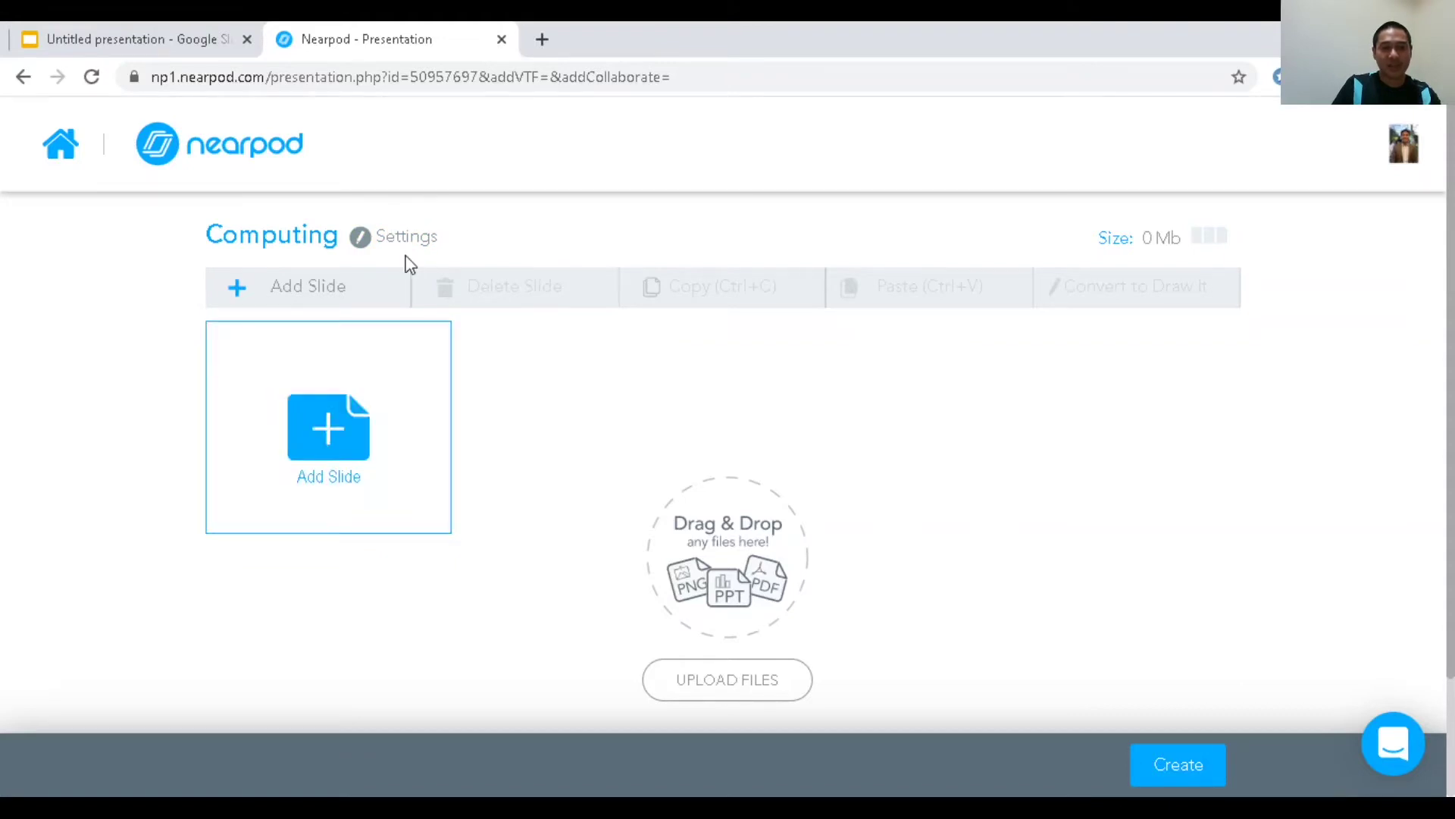
Review the lesson's description, grades and subject settings, leaving them without submitting.
{"action": "left_click", "coordinate": [400, 237]}
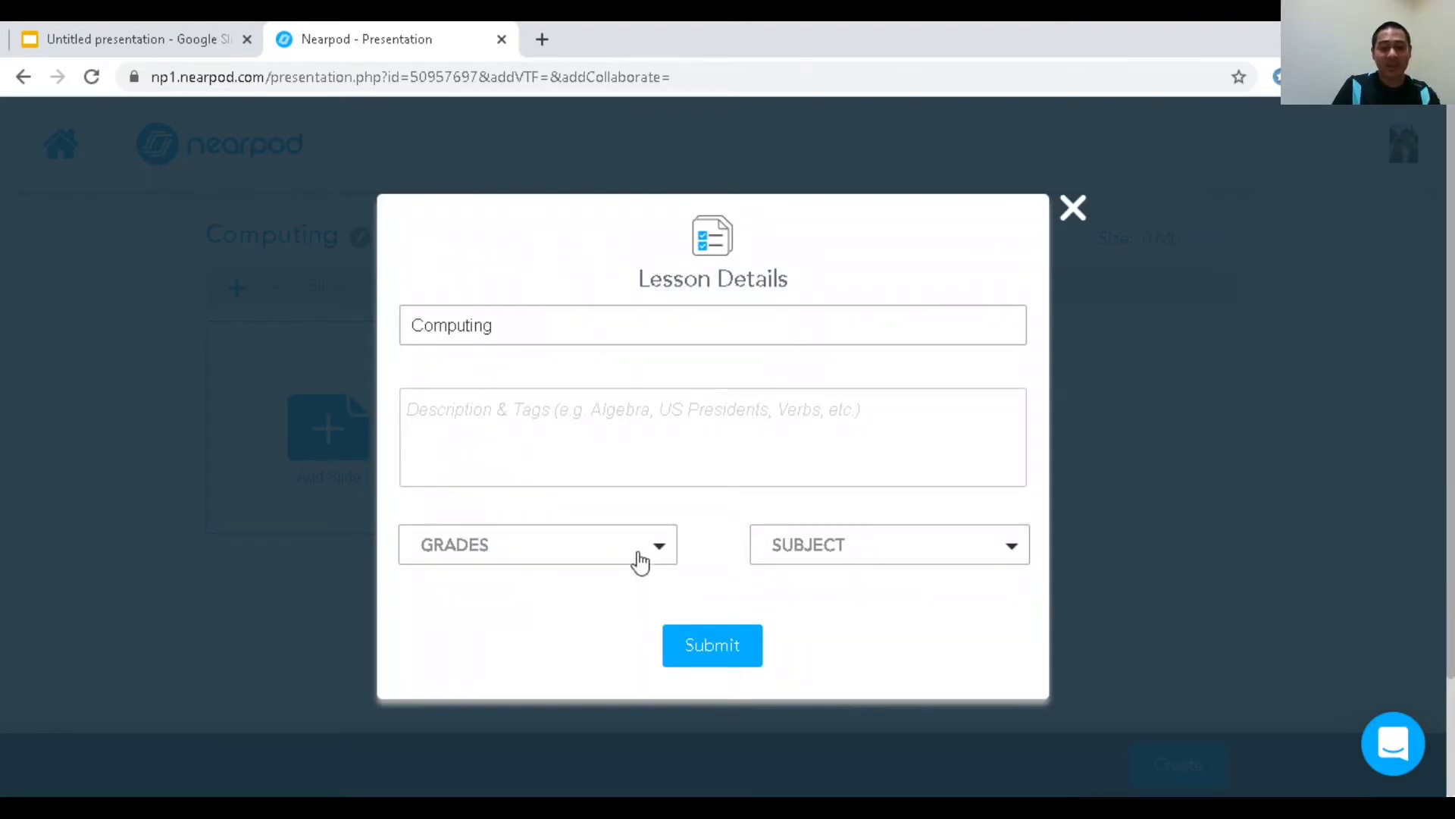
{"action": "left_click", "coordinate": [1072, 212]}
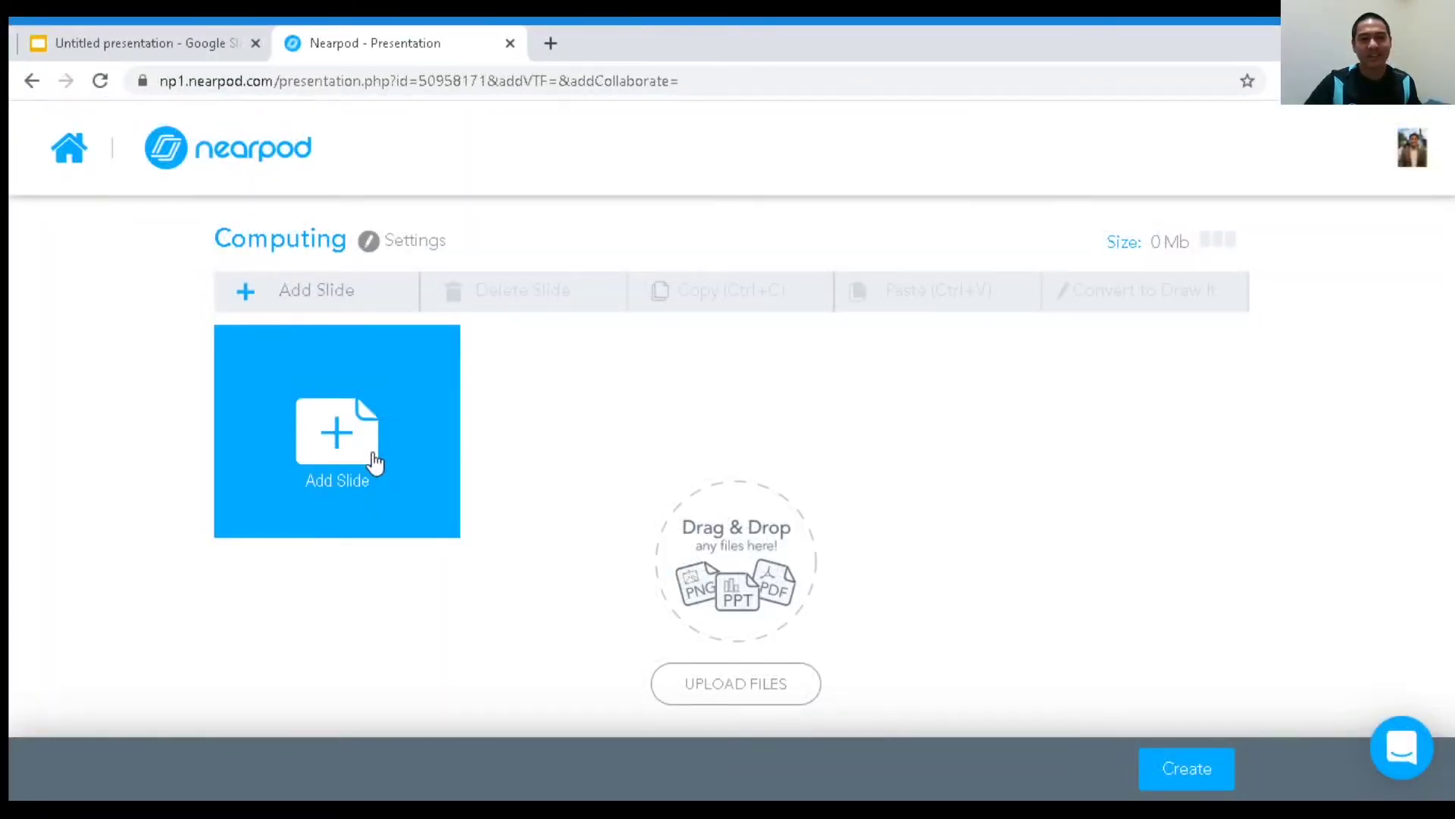
Start adding a slide to the lesson and look through the available content types.
{"action": "left_click", "coordinate": [374, 460]}
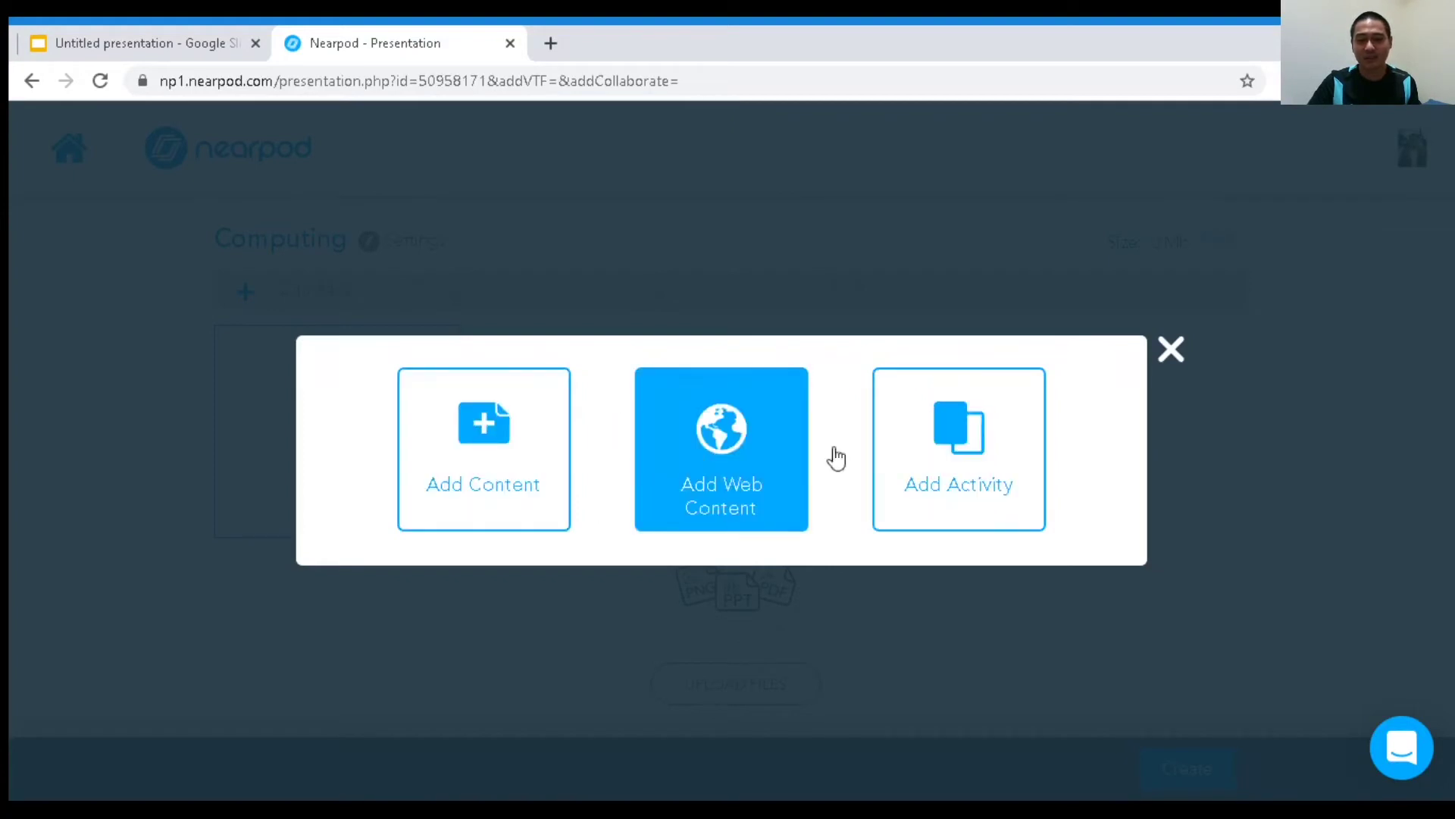
{"action": "left_click", "coordinate": [503, 455]}
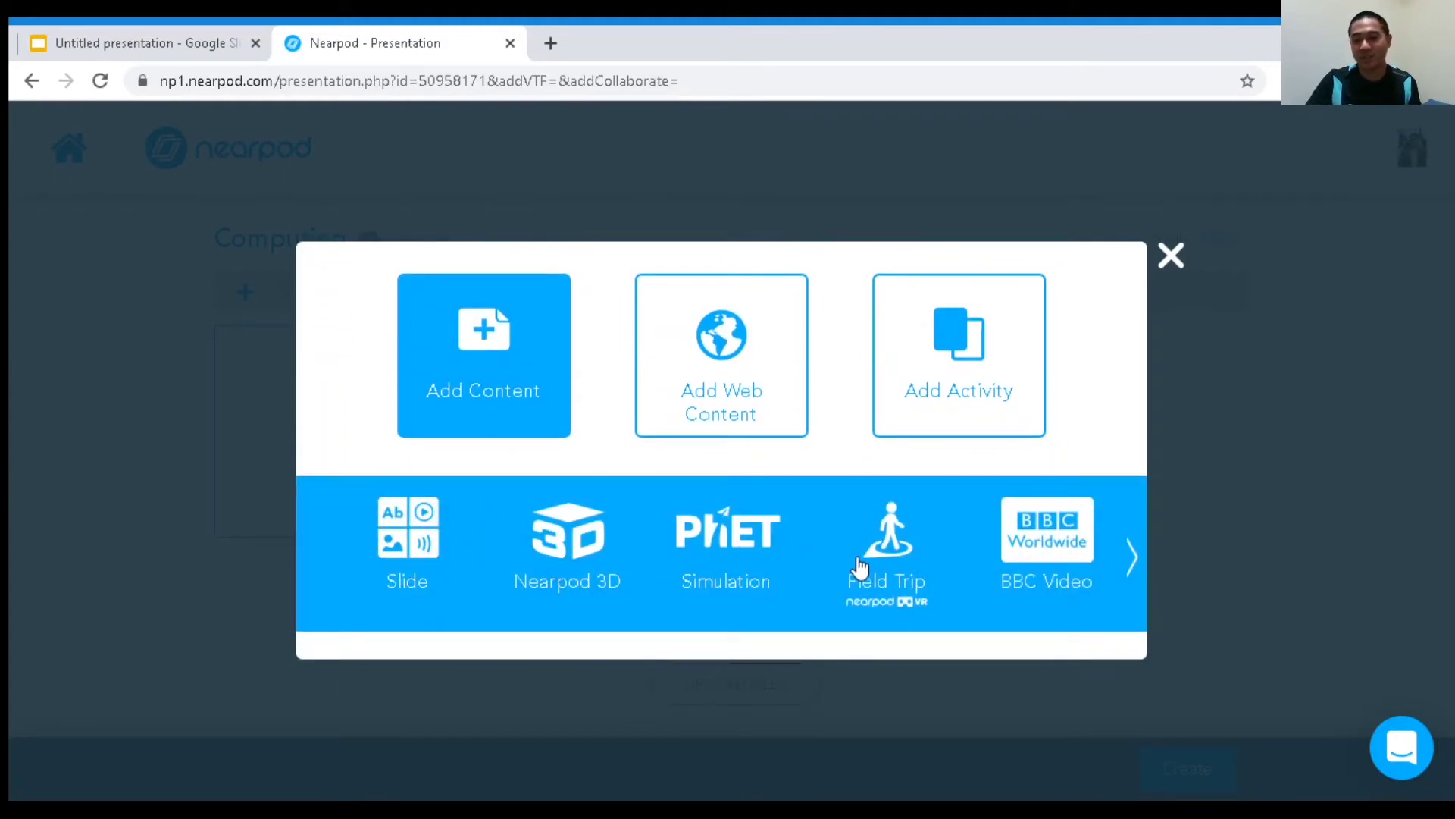
{"action": "left_click", "coordinate": [1133, 570]}
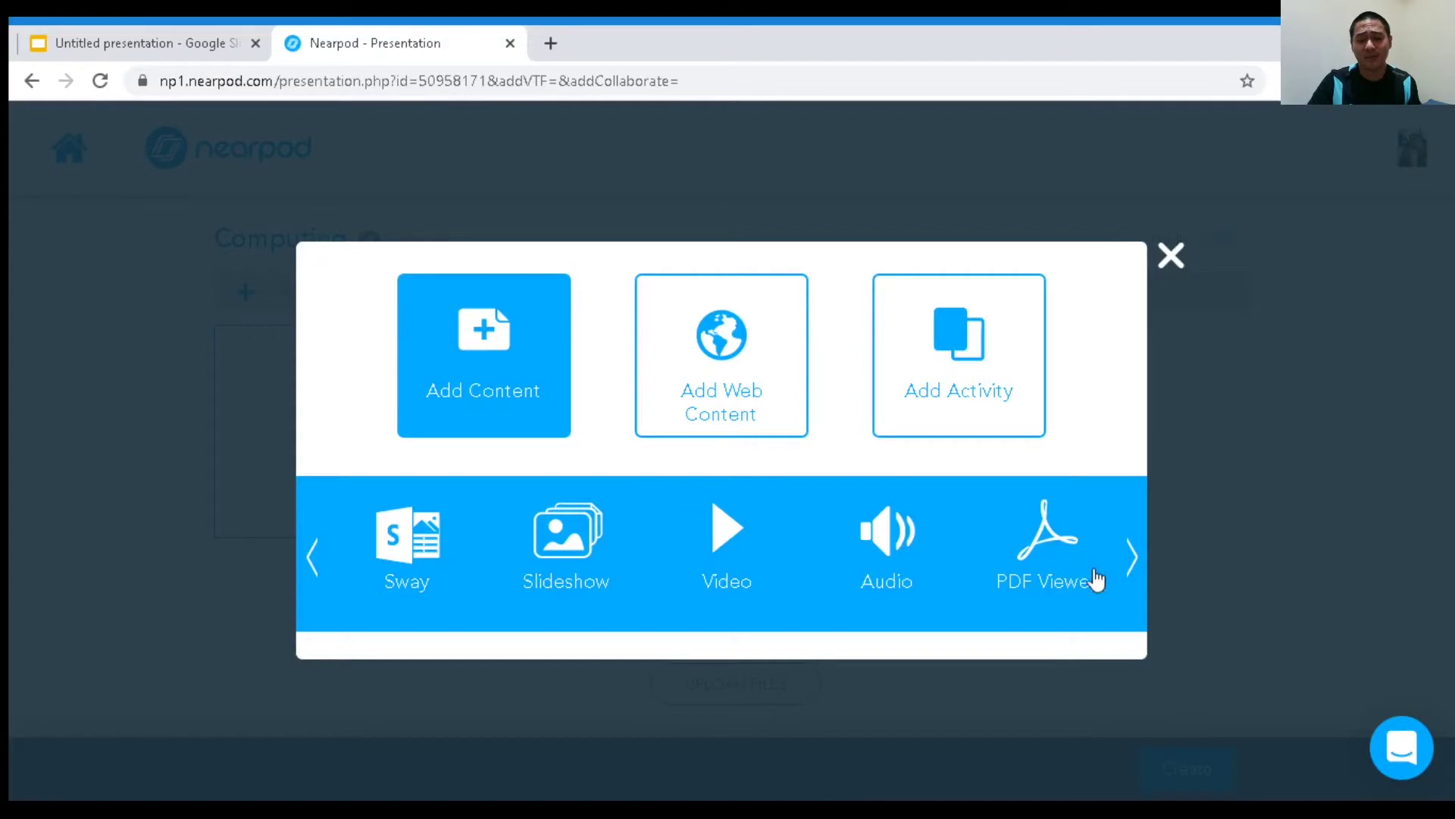
{"action": "left_click", "coordinate": [1134, 578]}
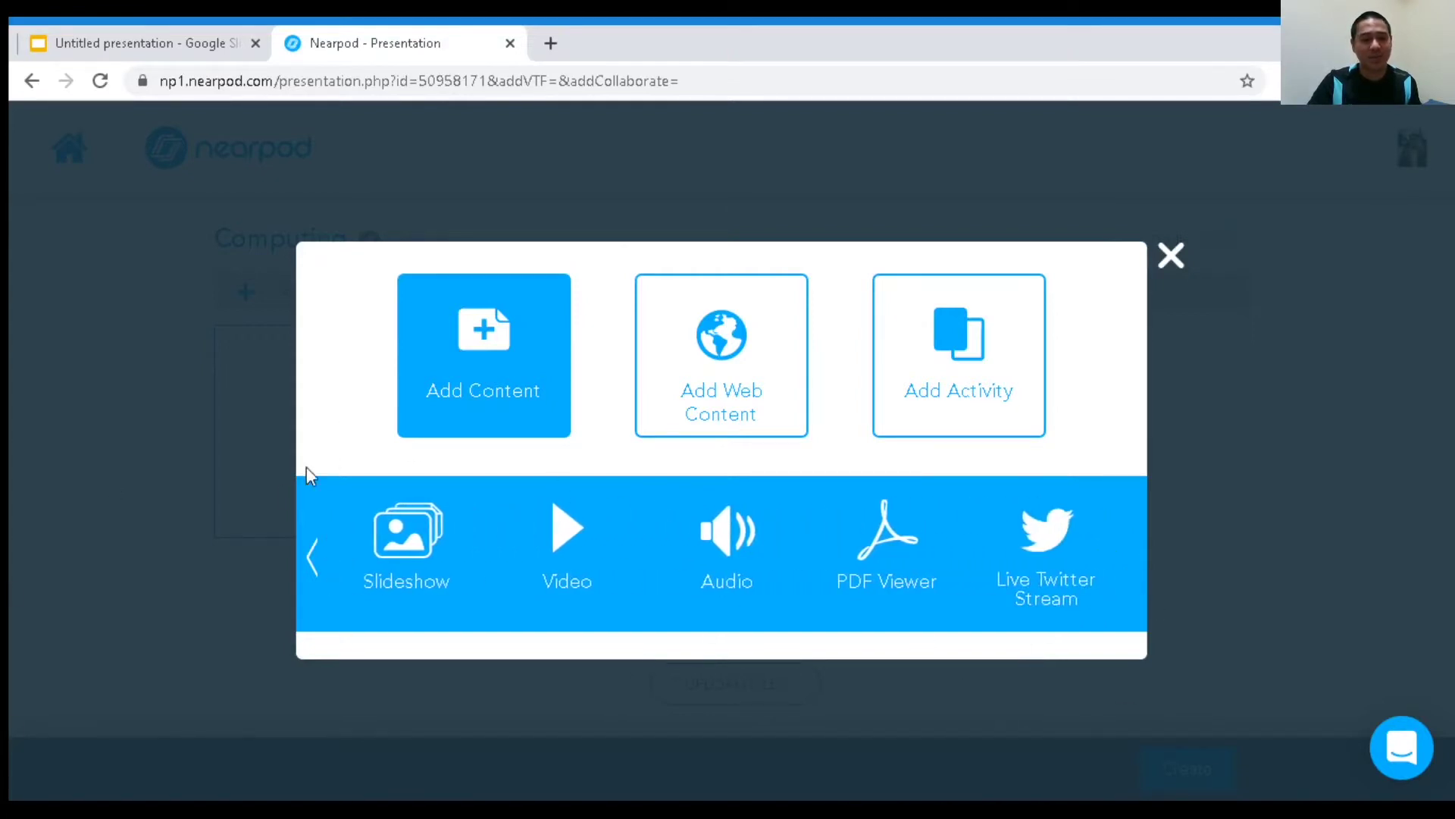
{"action": "left_click", "coordinate": [317, 567]}
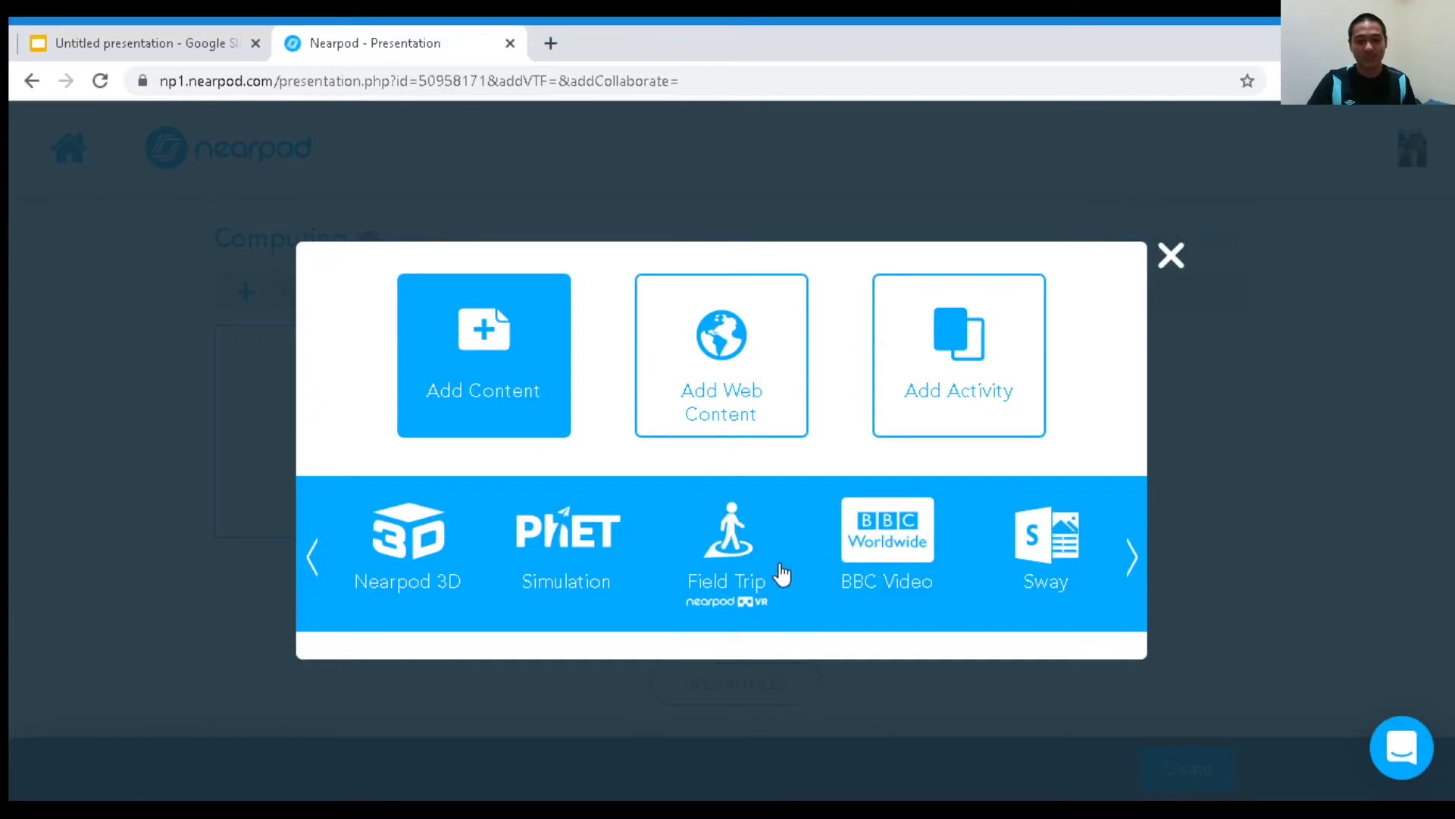
Choose Field Trip as the content type and search its destinations for "Boracay".
{"action": "left_click", "coordinate": [730, 562]}
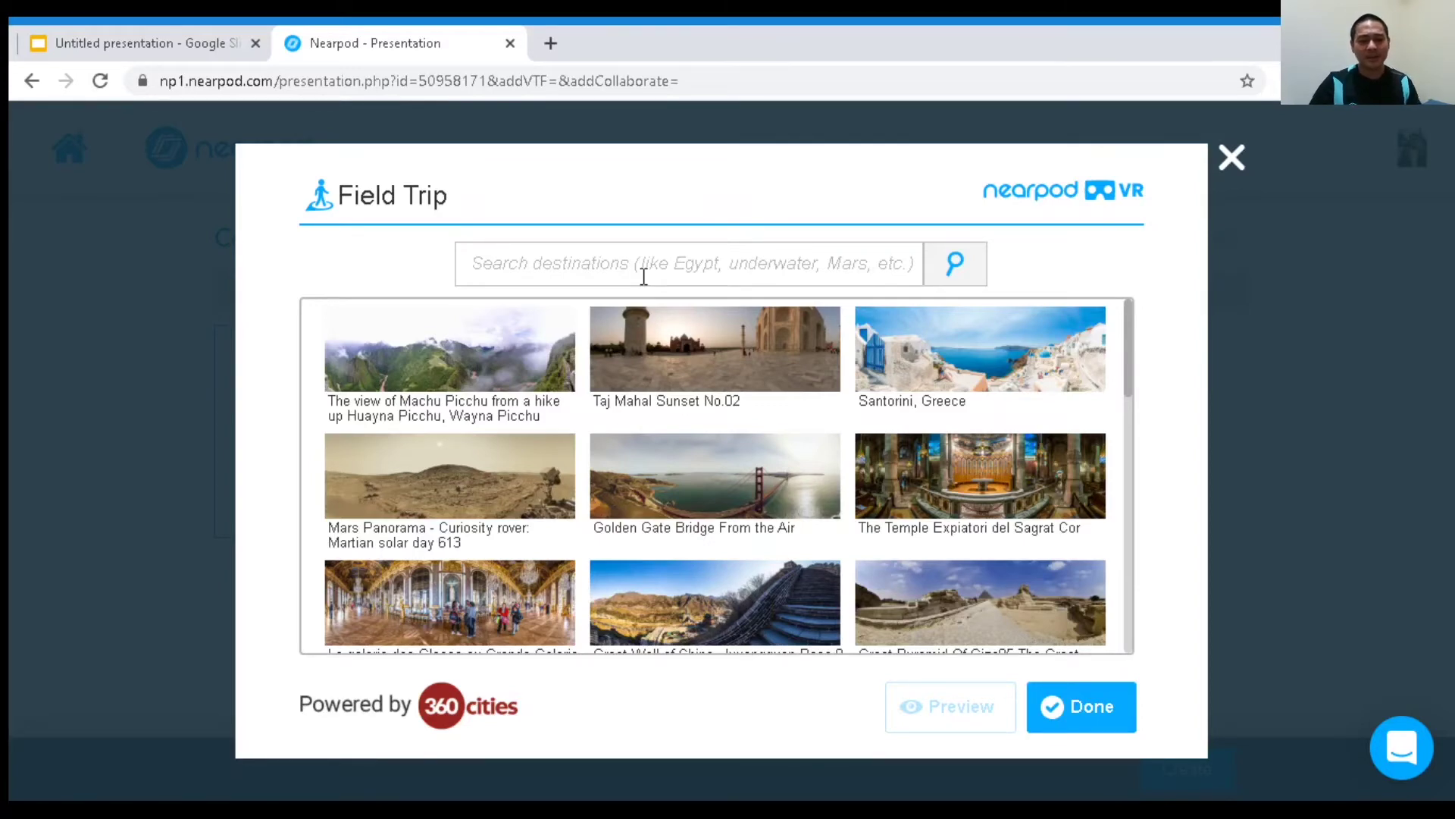
{"action": "type", "text": "Vo"}
{"action": "key", "text": "BackSpace"}
{"action": "key", "text": "BackSpace"}
{"action": "type", "text": "Boracay"}
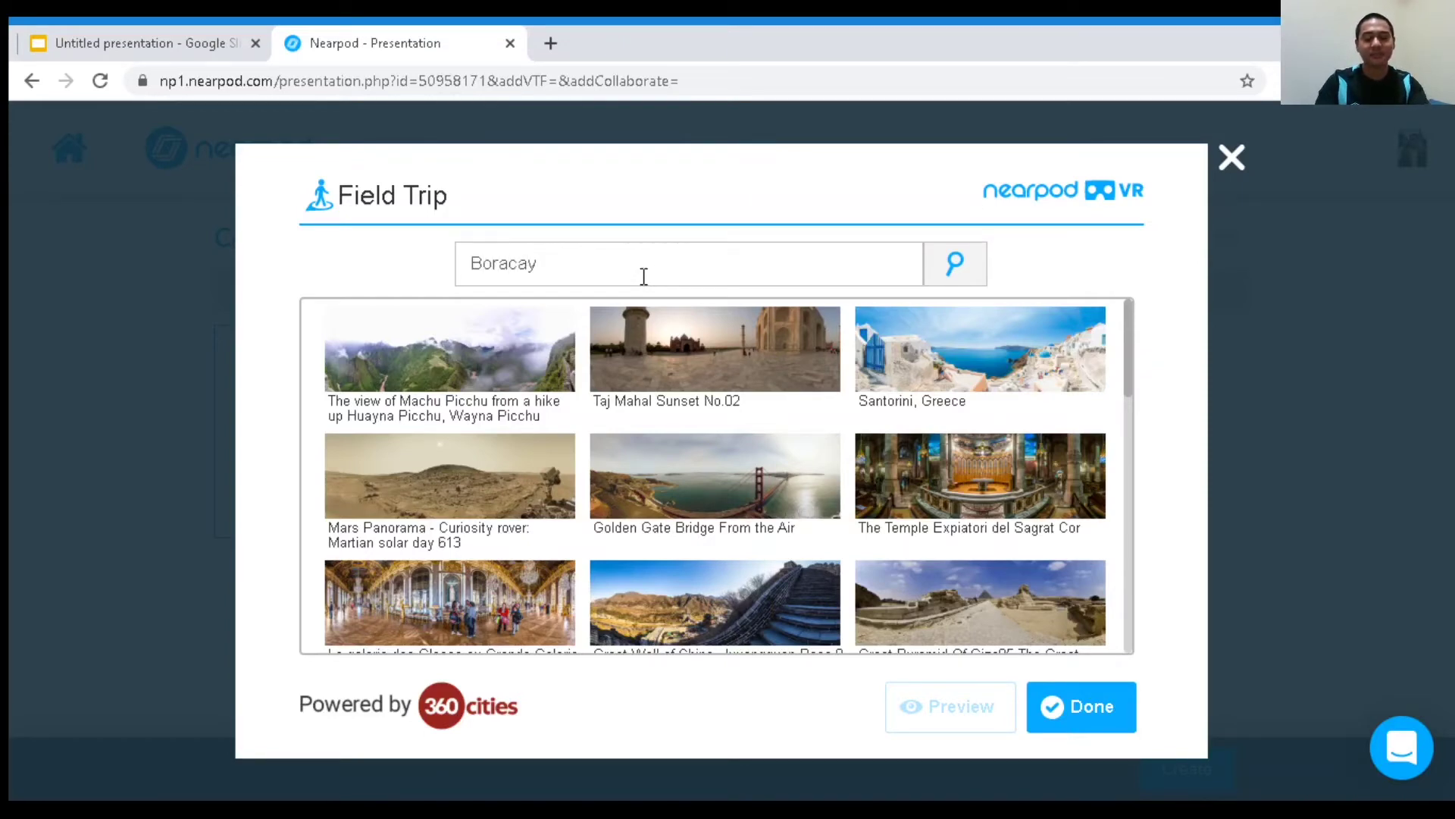
{"action": "key", "text": "Return"}
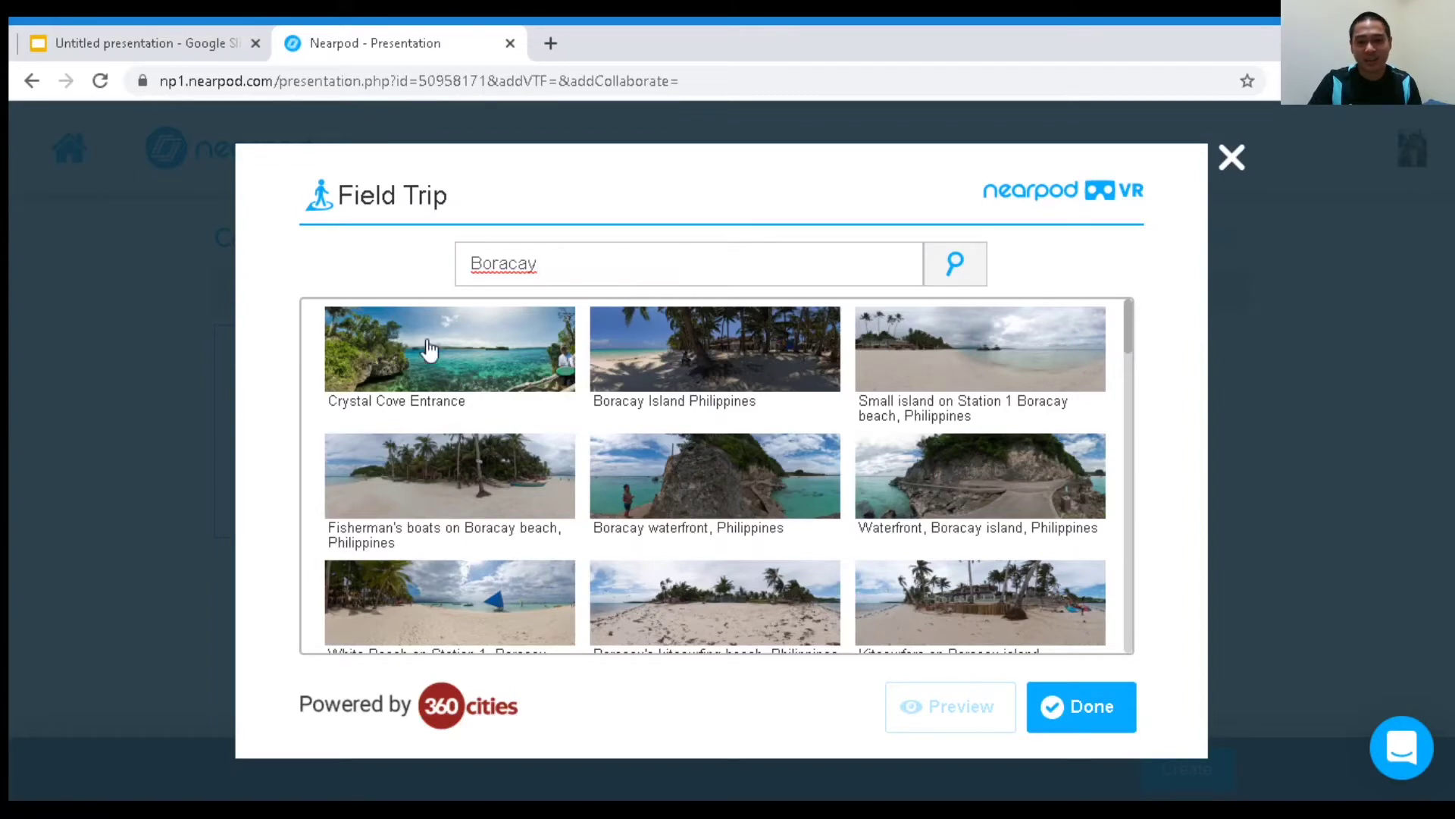
Preview the "Crystal Cove Entrance" field trip and look around its 360-degree panorama.
{"action": "left_click", "coordinate": [446, 357]}
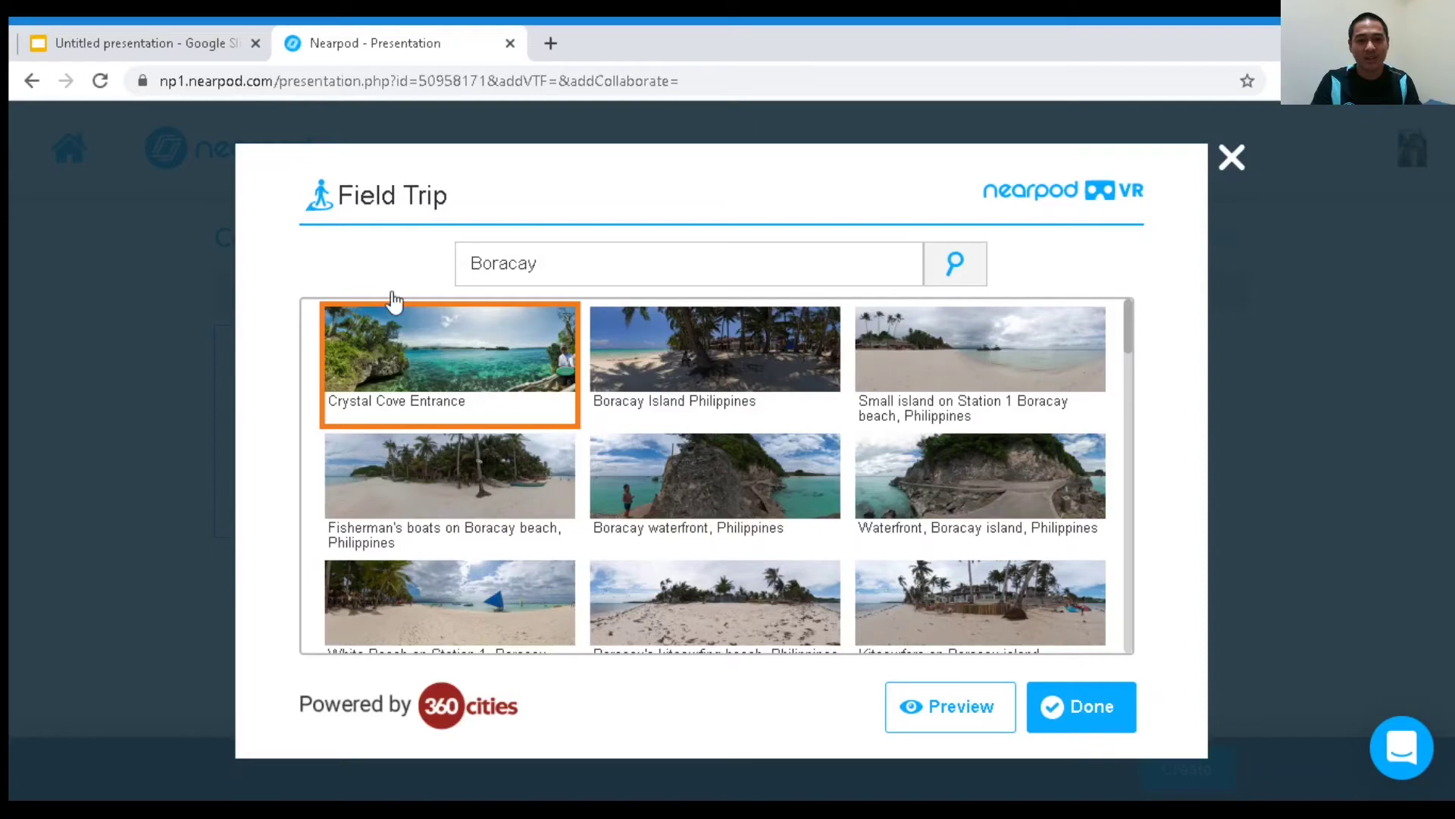
{"action": "left_click", "coordinate": [946, 711]}
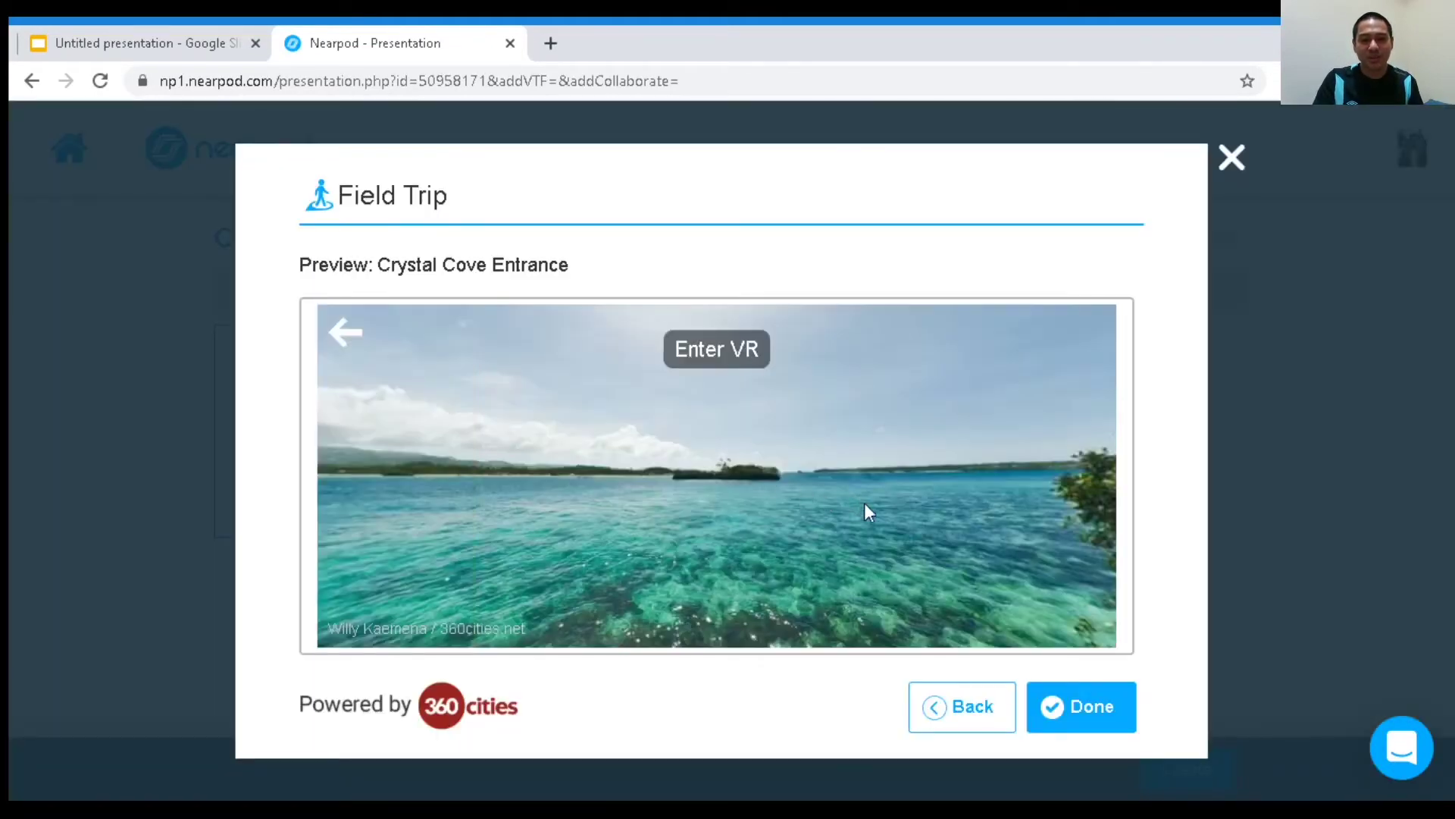
{"action": "left_click_drag", "start_coordinate": [585, 494], "coordinate": [779, 416]}
{"action": "left_click_drag", "start_coordinate": [563, 464], "coordinate": [765, 436]}
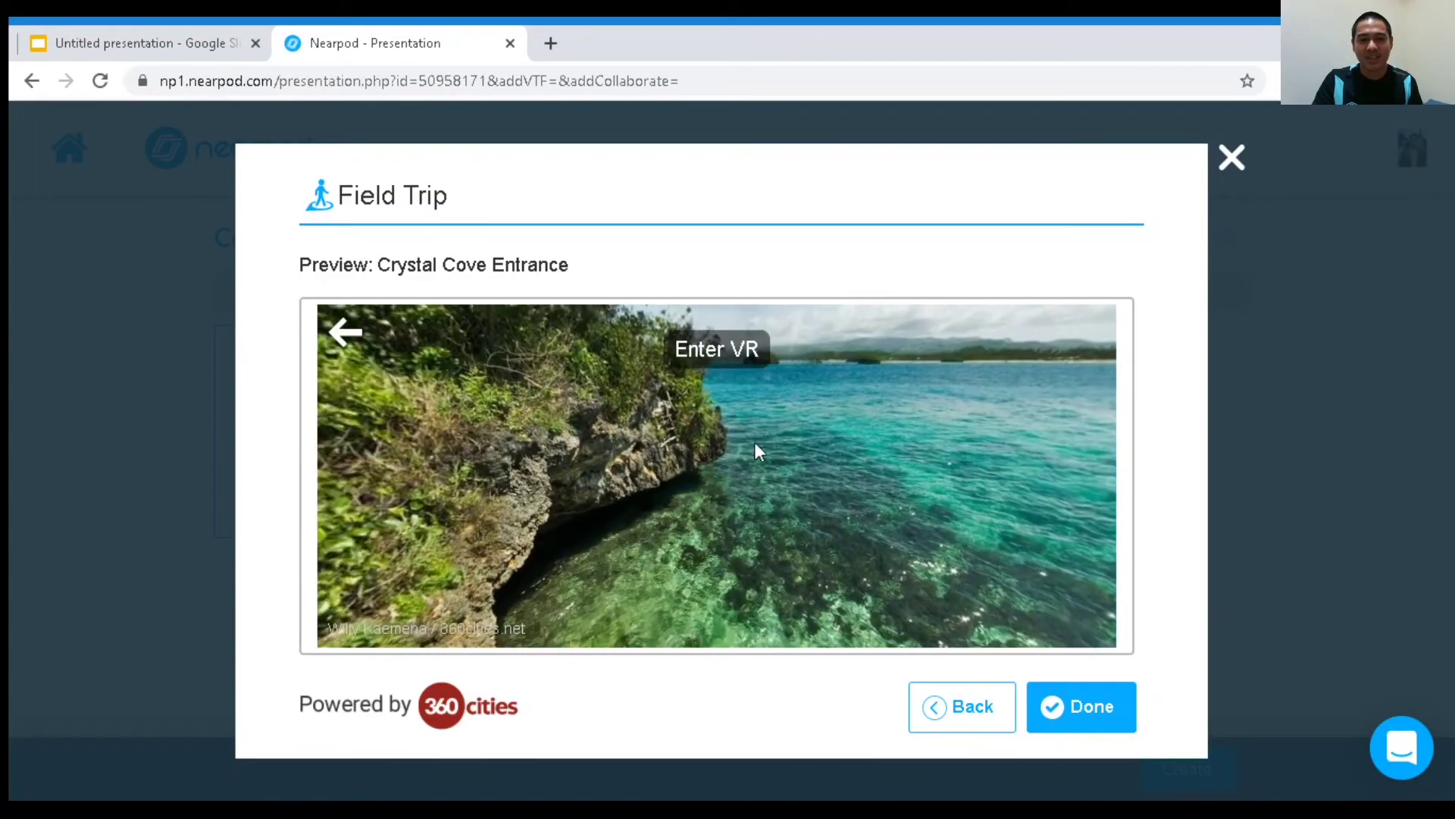
{"action": "left_click_drag", "start_coordinate": [565, 466], "coordinate": [696, 522]}
{"action": "left_click_drag", "start_coordinate": [588, 507], "coordinate": [911, 466]}
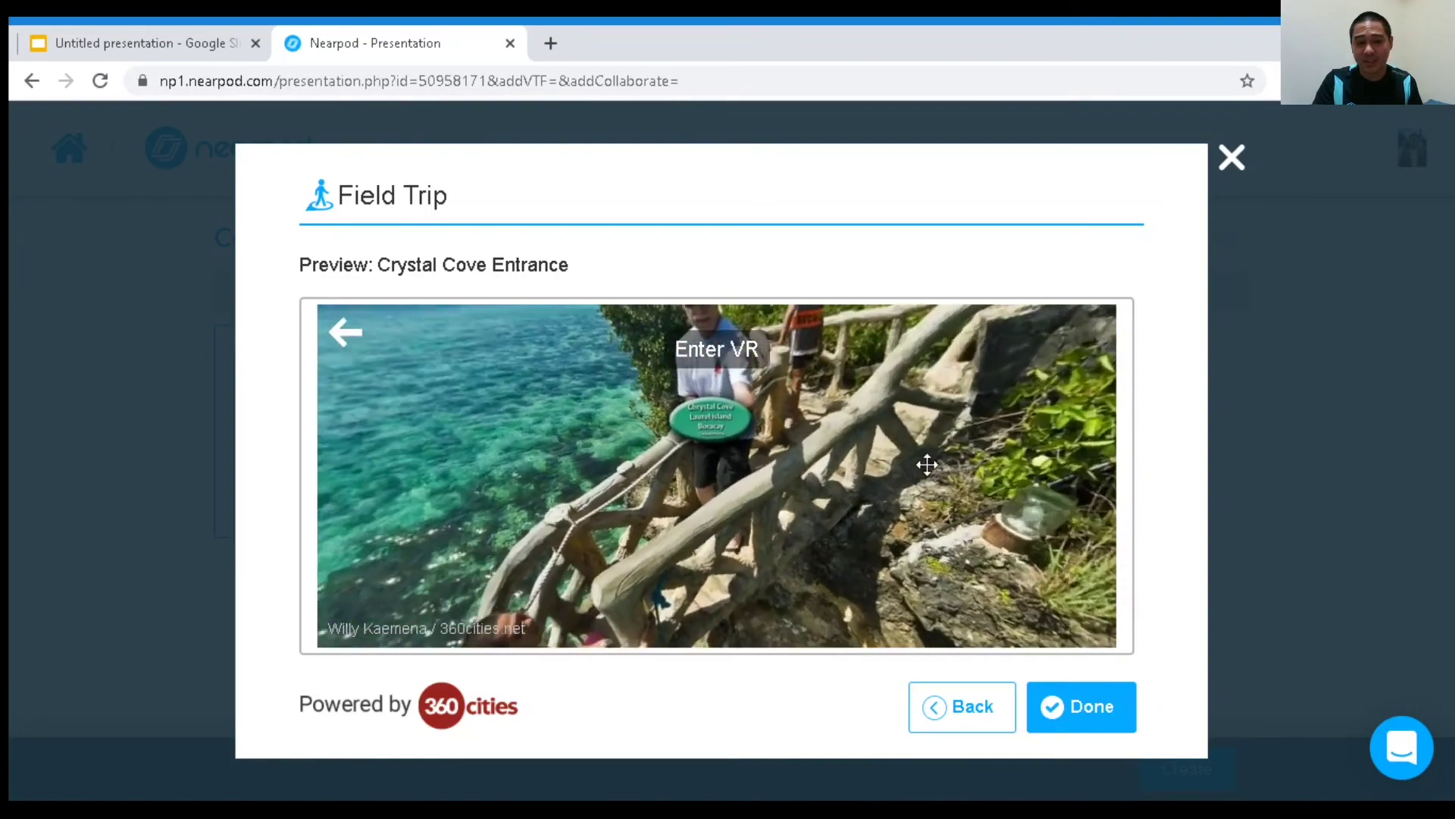
{"action": "left_click_drag", "start_coordinate": [679, 465], "coordinate": [927, 465]}
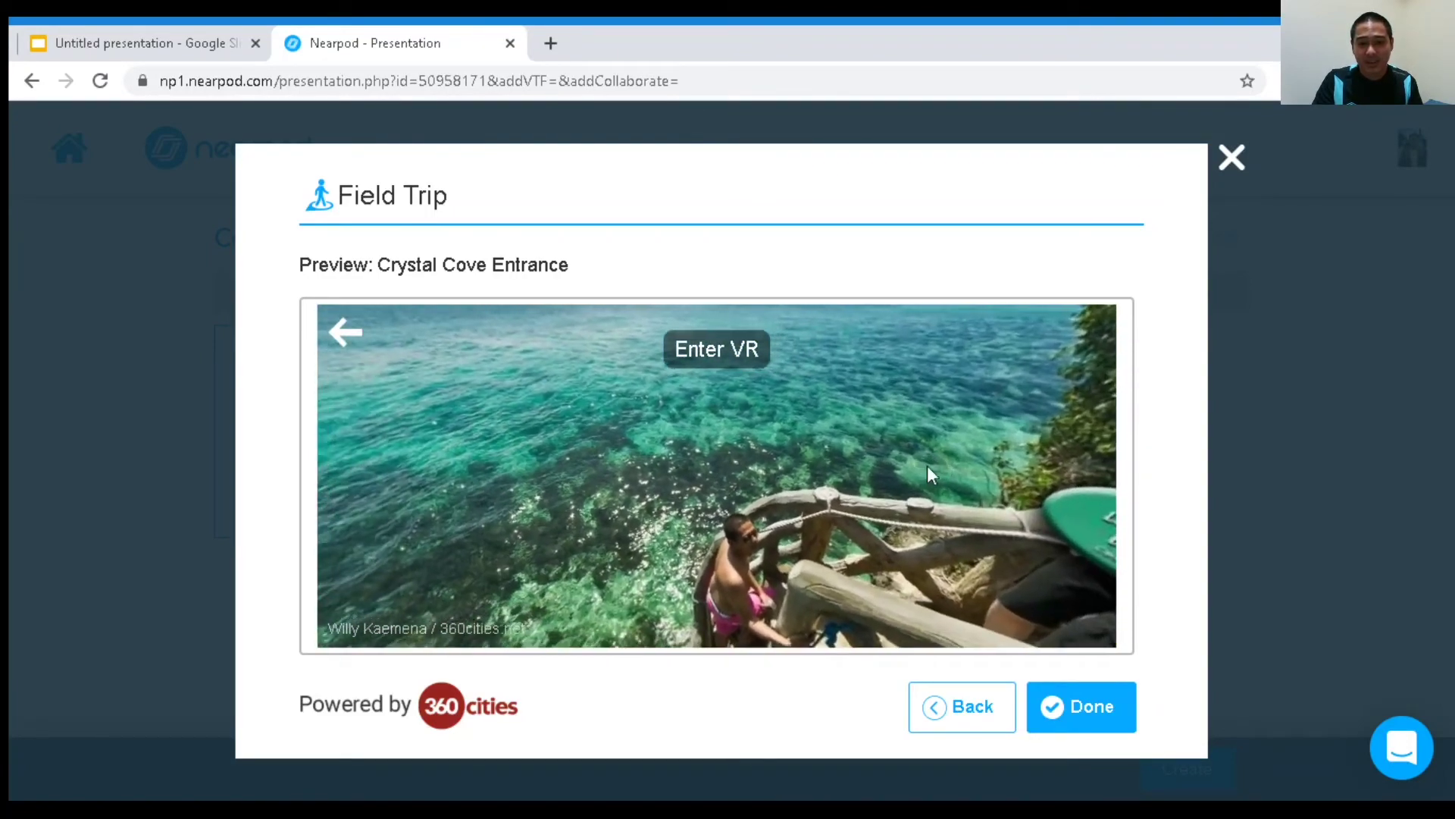
{"action": "left_click_drag", "start_coordinate": [721, 505], "coordinate": [812, 503]}
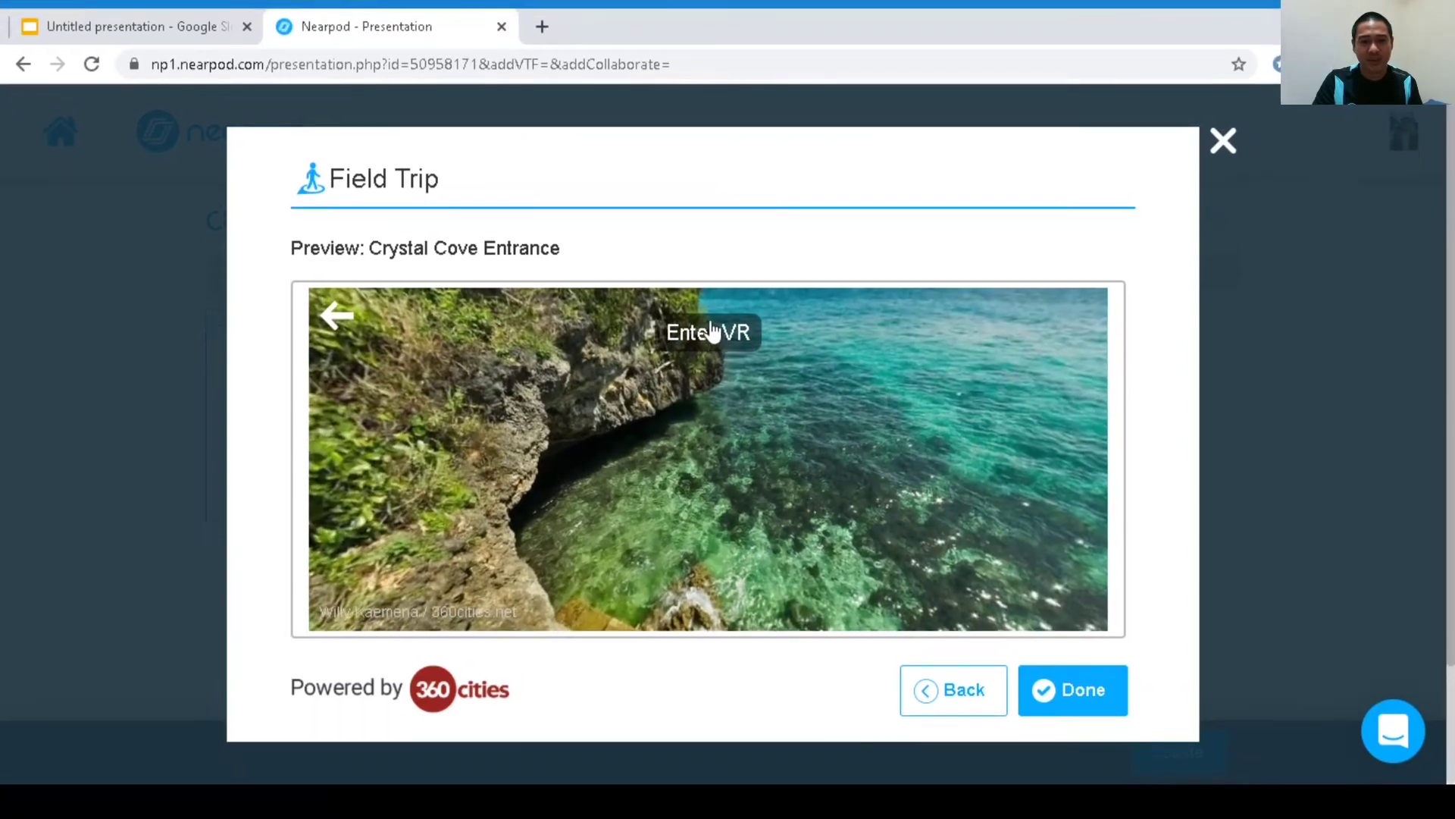
View the Crystal Cove Entrance panorama in VR mode, then leave the Field Trip content without adding it.
{"action": "left_click", "coordinate": [711, 331]}
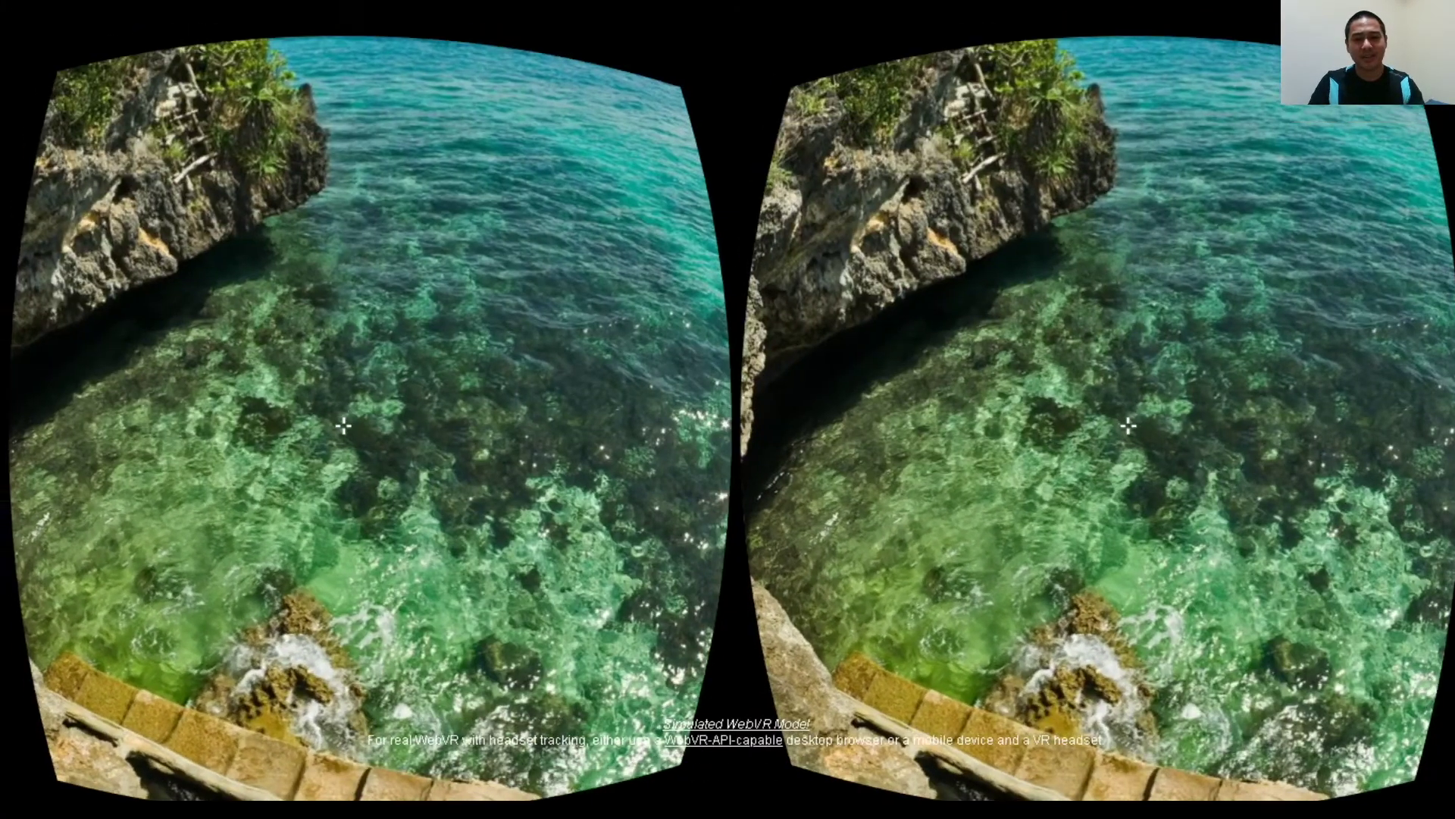
{"action": "key", "text": "Escape"}
{"action": "left_click_drag", "start_coordinate": [896, 436], "coordinate": [590, 374]}
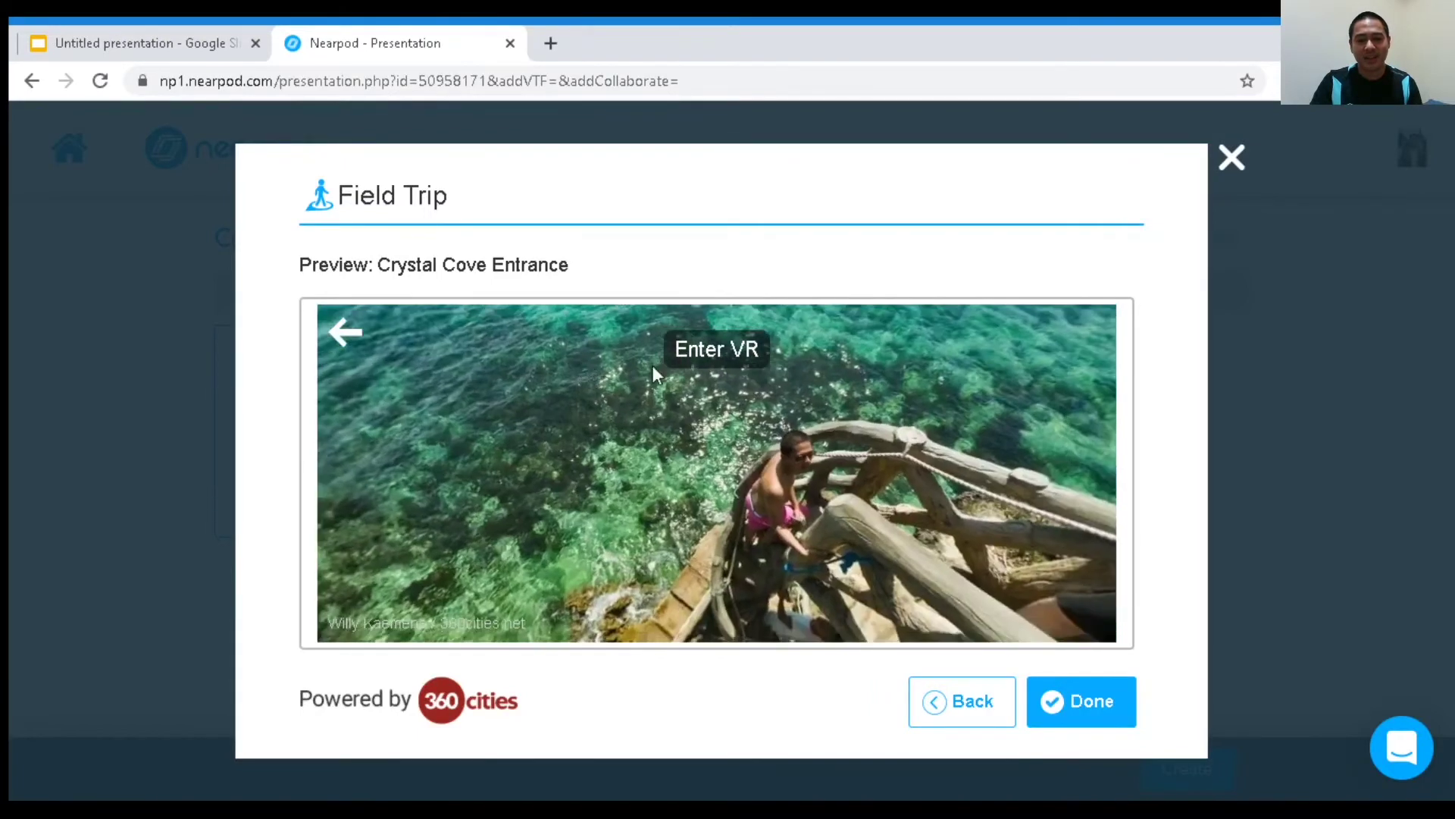
{"action": "left_click", "coordinate": [959, 713]}
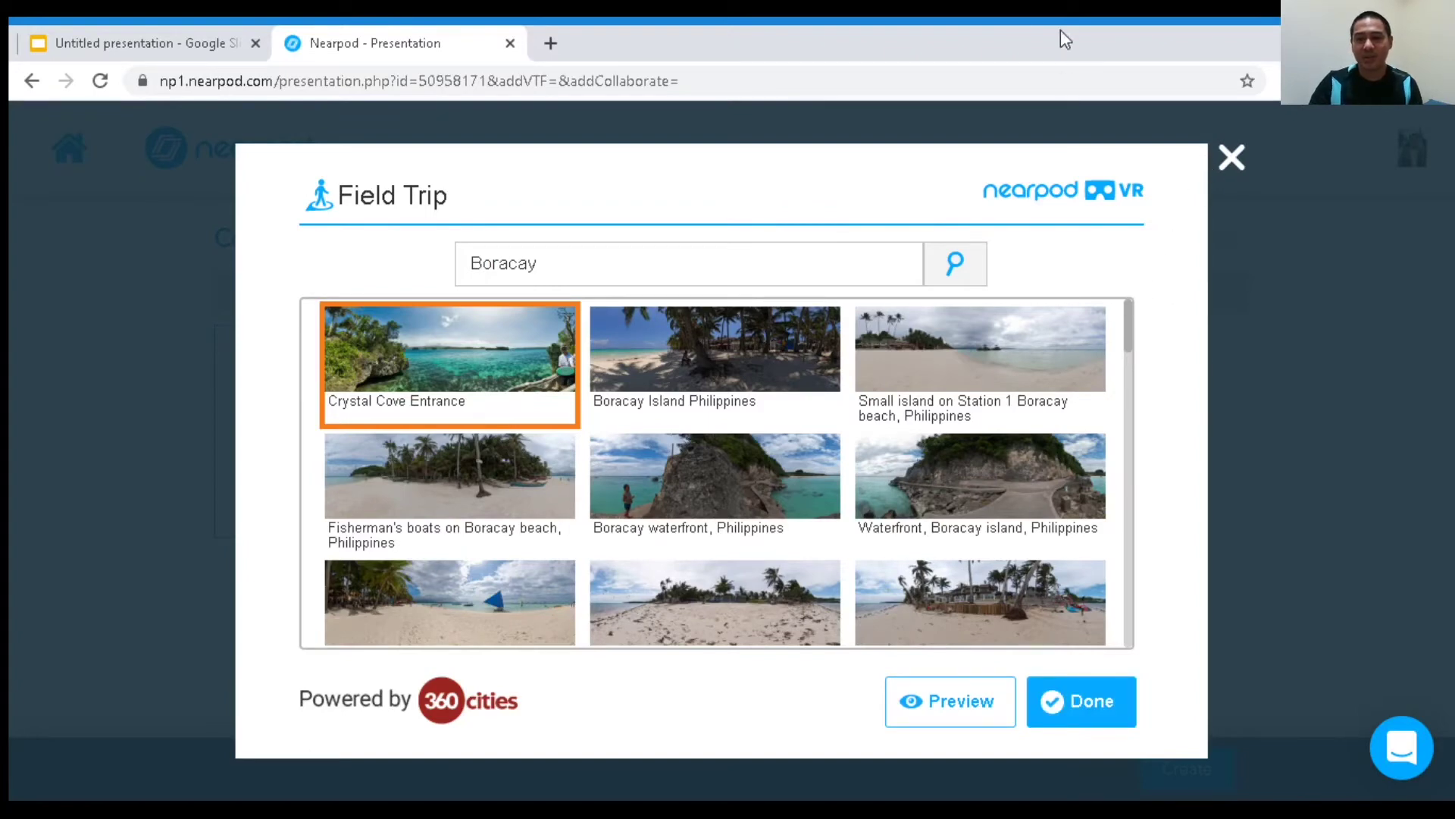
{"action": "left_click", "coordinate": [1232, 161]}
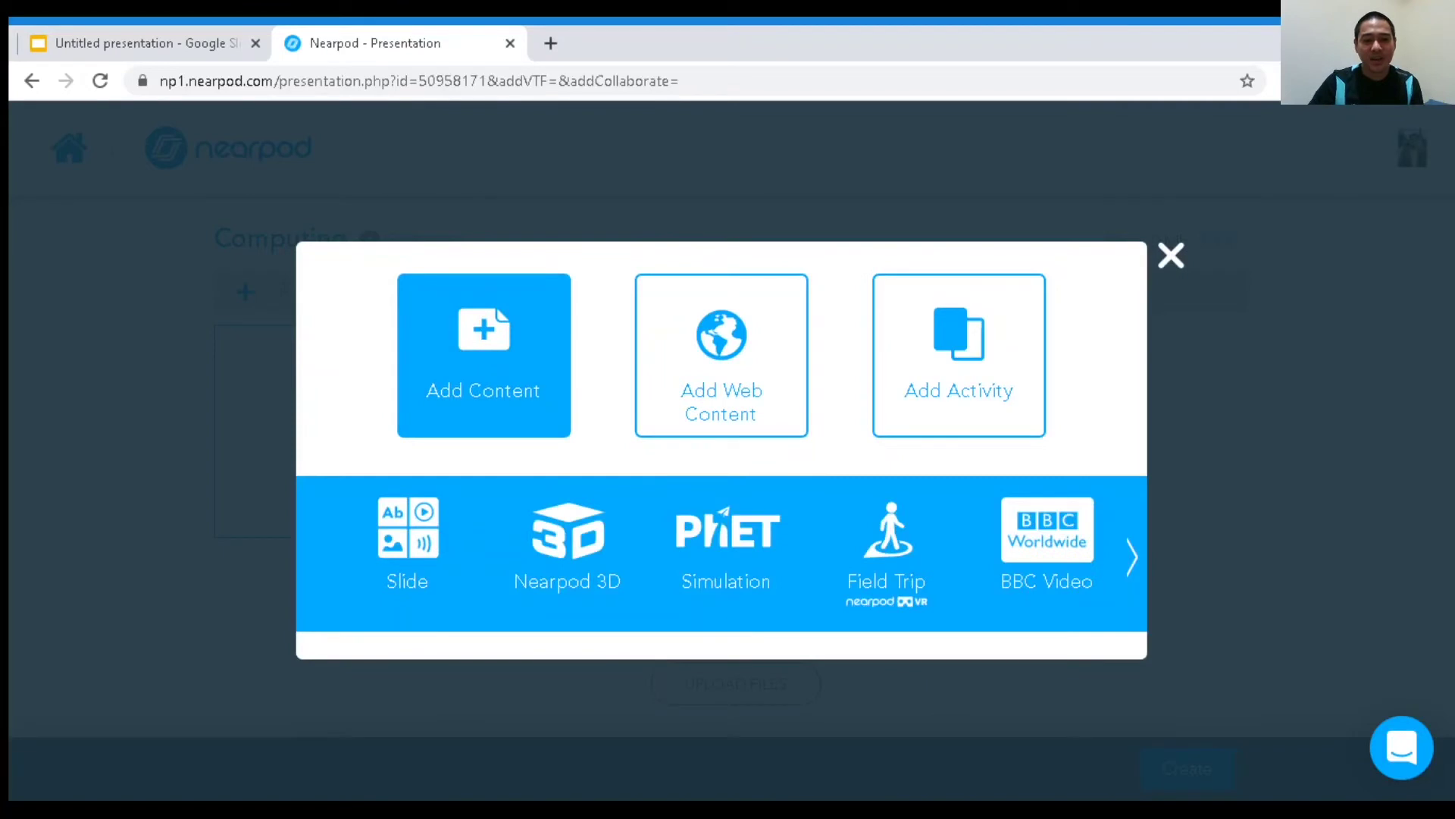
Preview the "Earth" model from the Nearpod 3D Staff Picks, rotate it to view other sides, and return to the model list.
{"action": "left_click", "coordinate": [570, 531]}
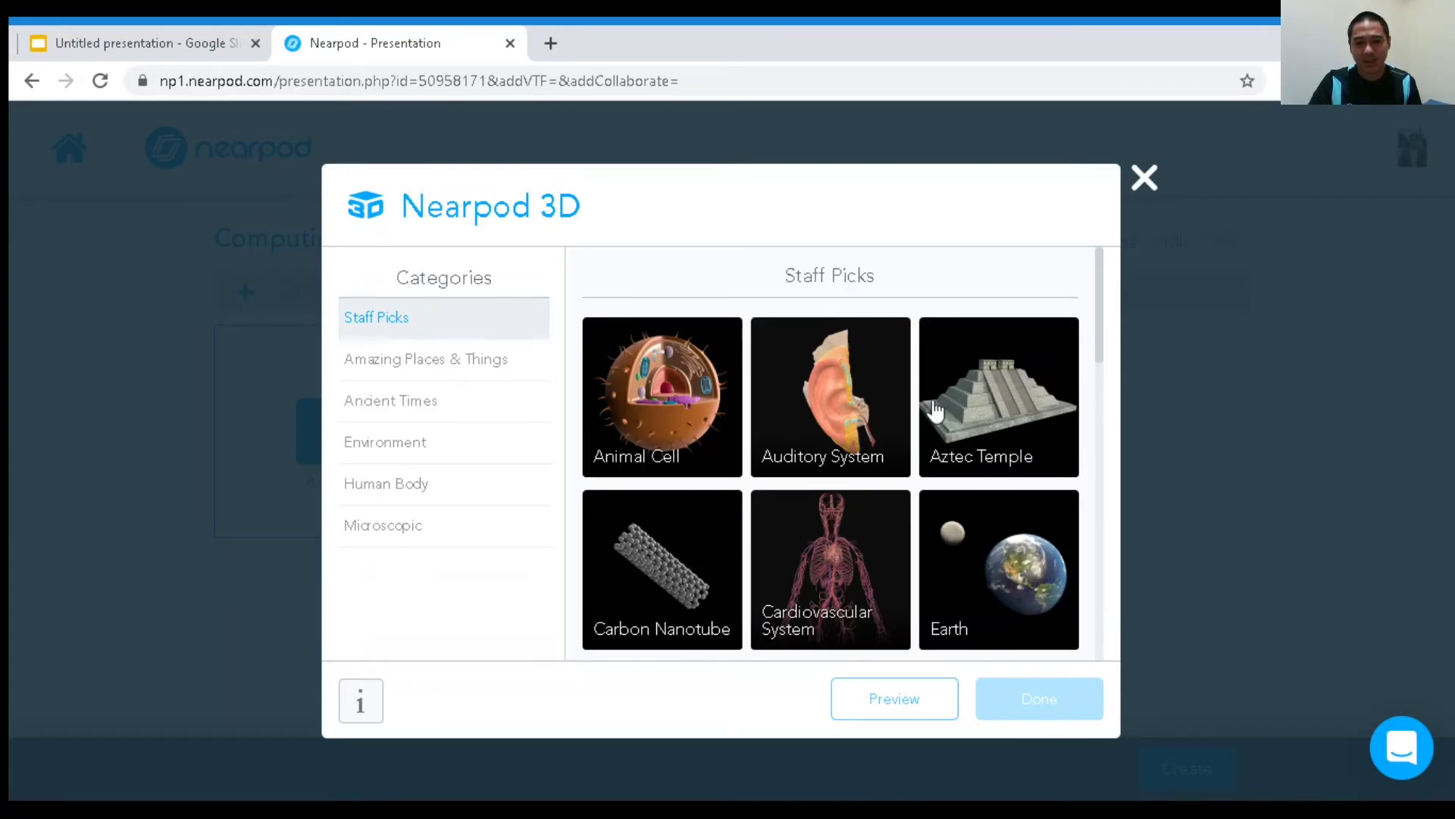
{"action": "scroll", "coordinate": [1006, 441], "scroll_direction": "down", "scroll_amount": 3}
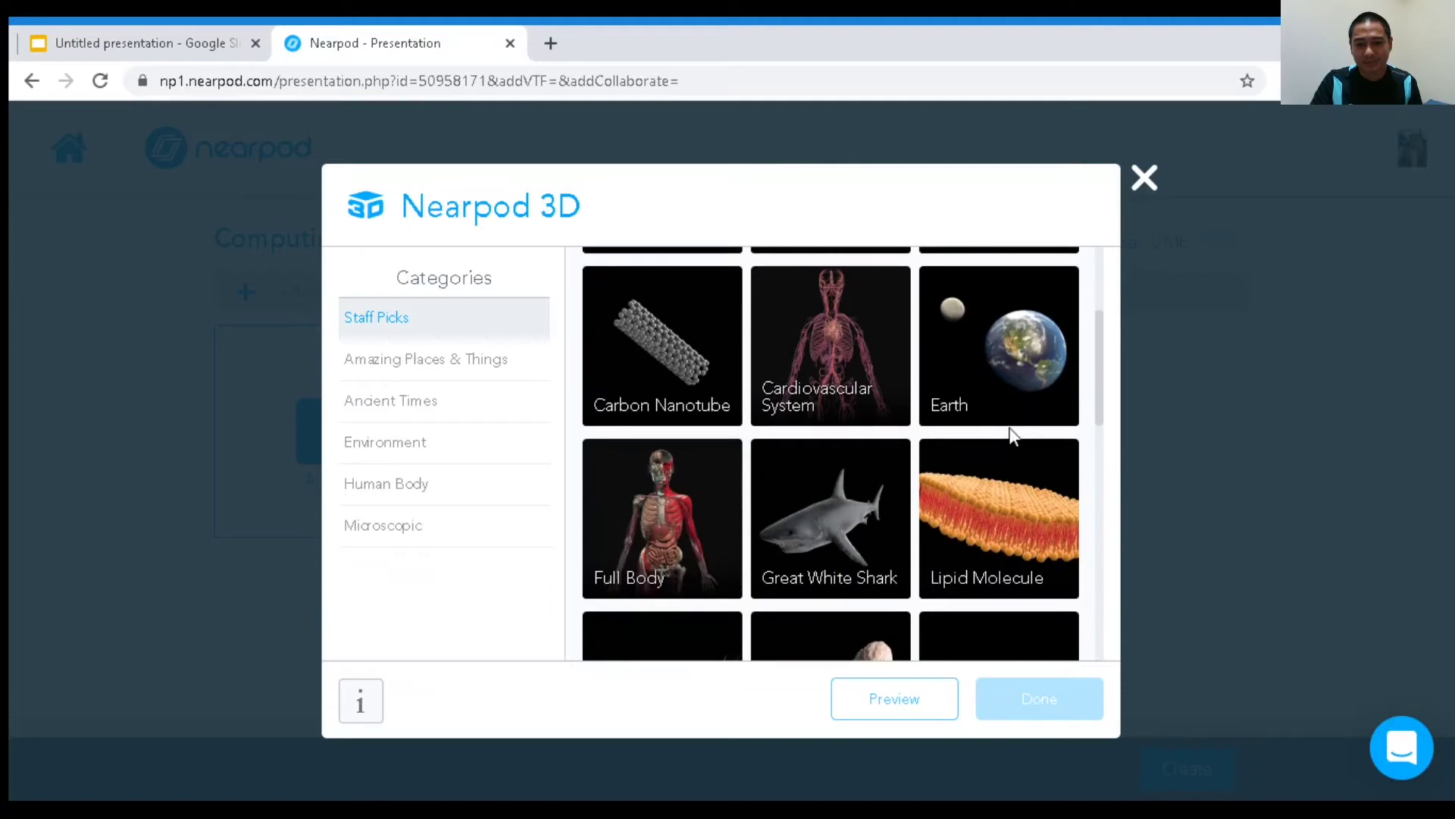
{"action": "left_click", "coordinate": [1033, 367]}
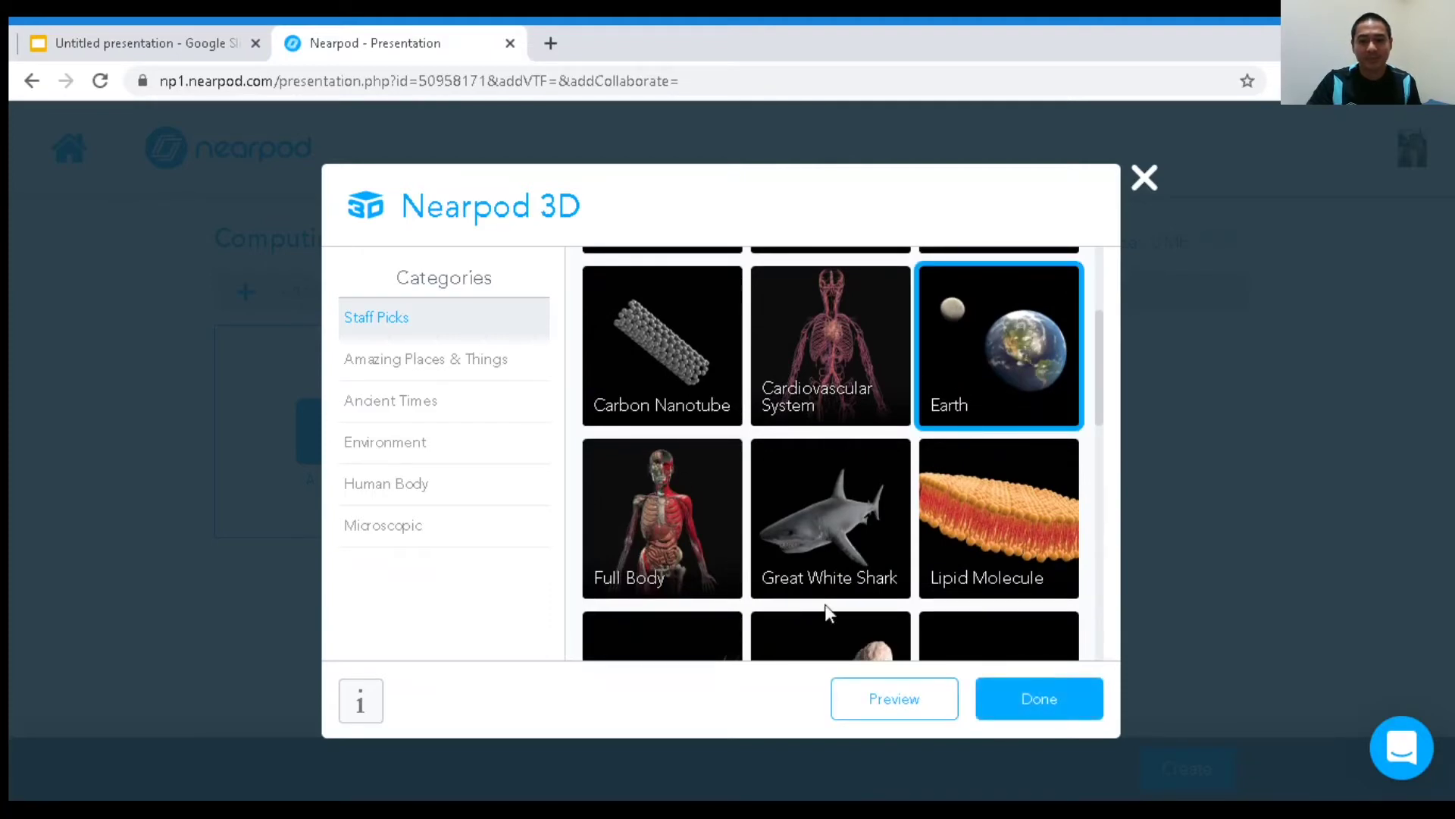
{"action": "left_click", "coordinate": [891, 698]}
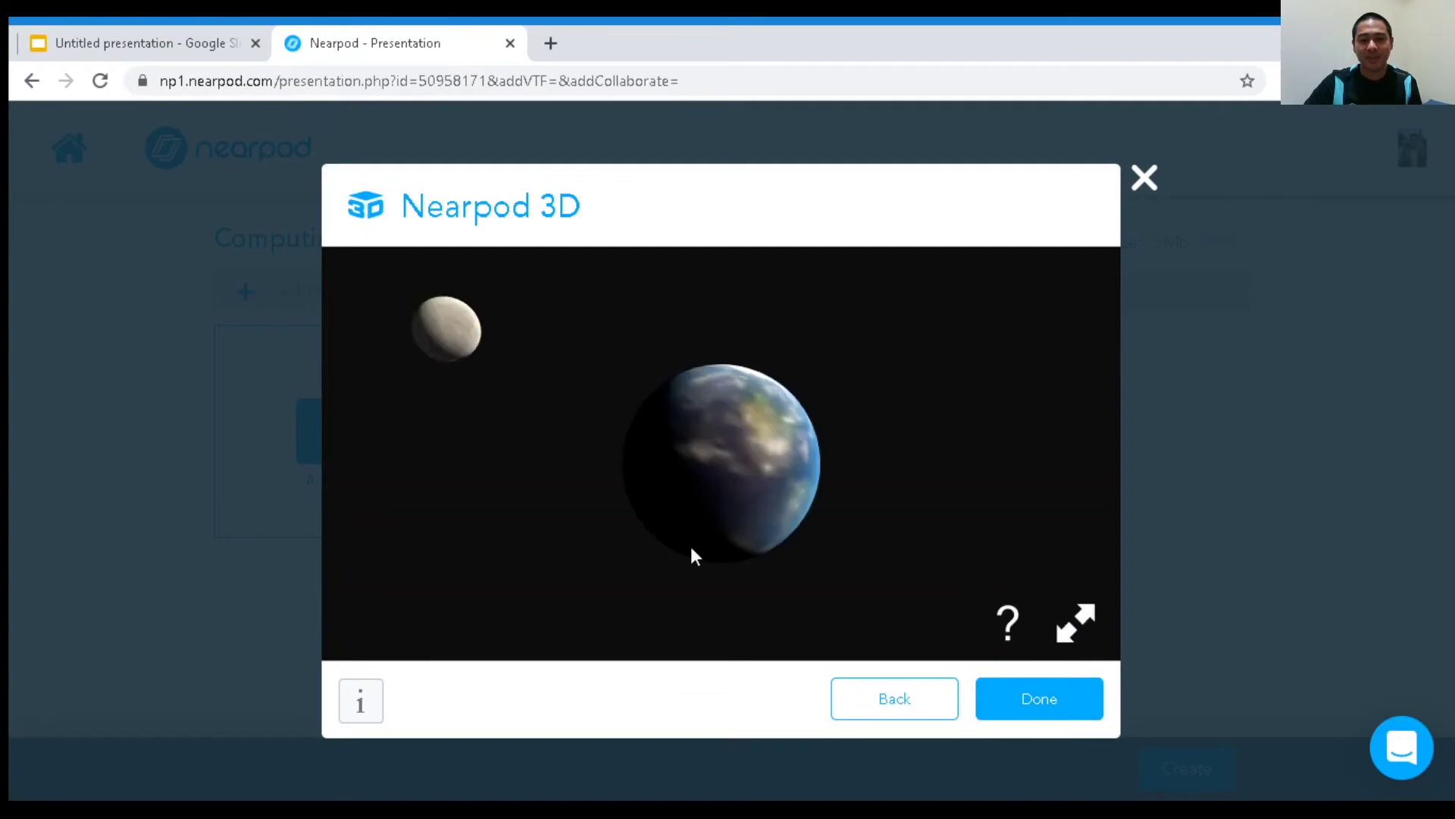
{"action": "left_click_drag", "start_coordinate": [804, 447], "coordinate": [861, 473]}
{"action": "left_click_drag", "start_coordinate": [792, 434], "coordinate": [957, 591]}
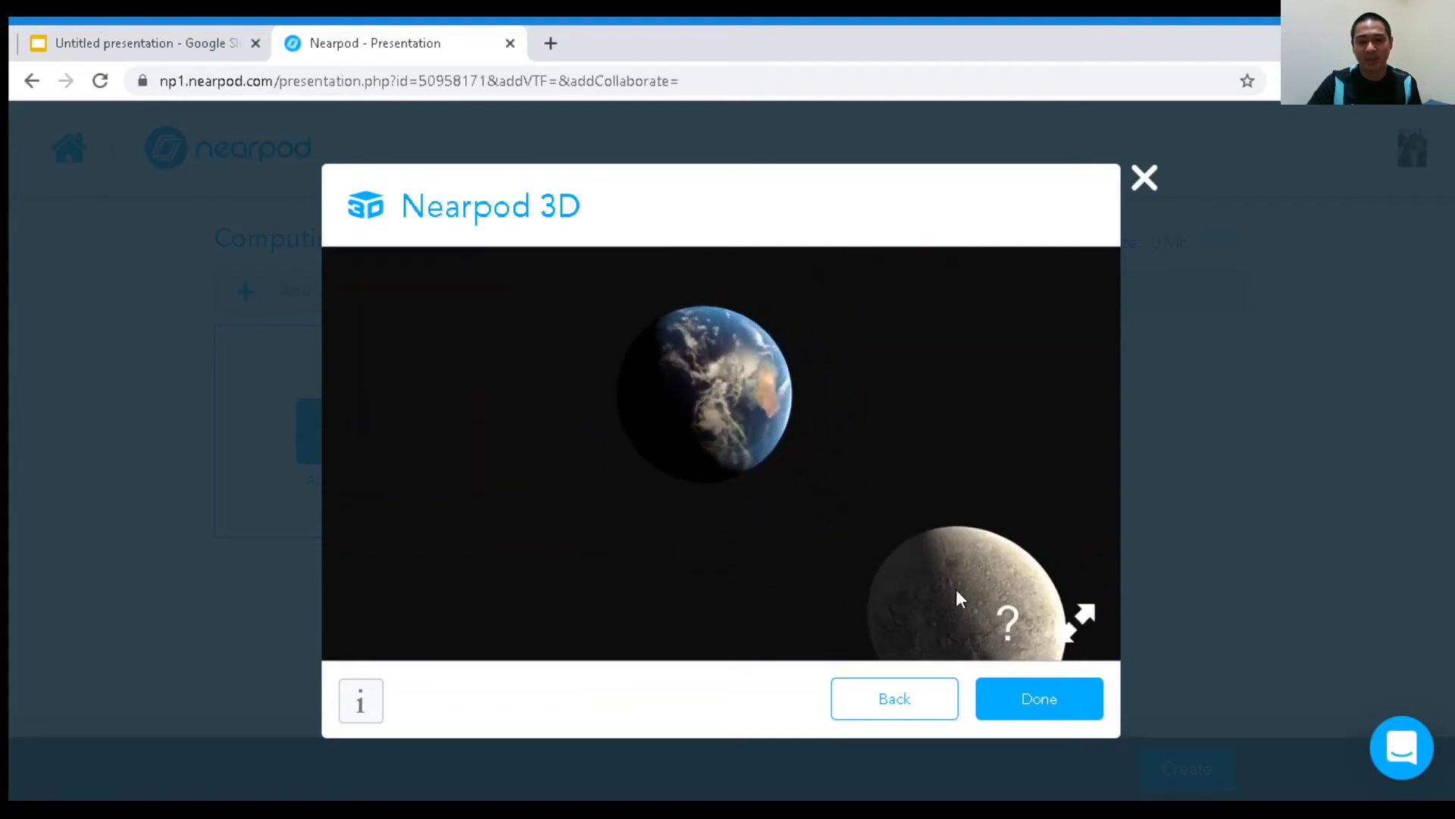
{"action": "left_click", "coordinate": [902, 698]}
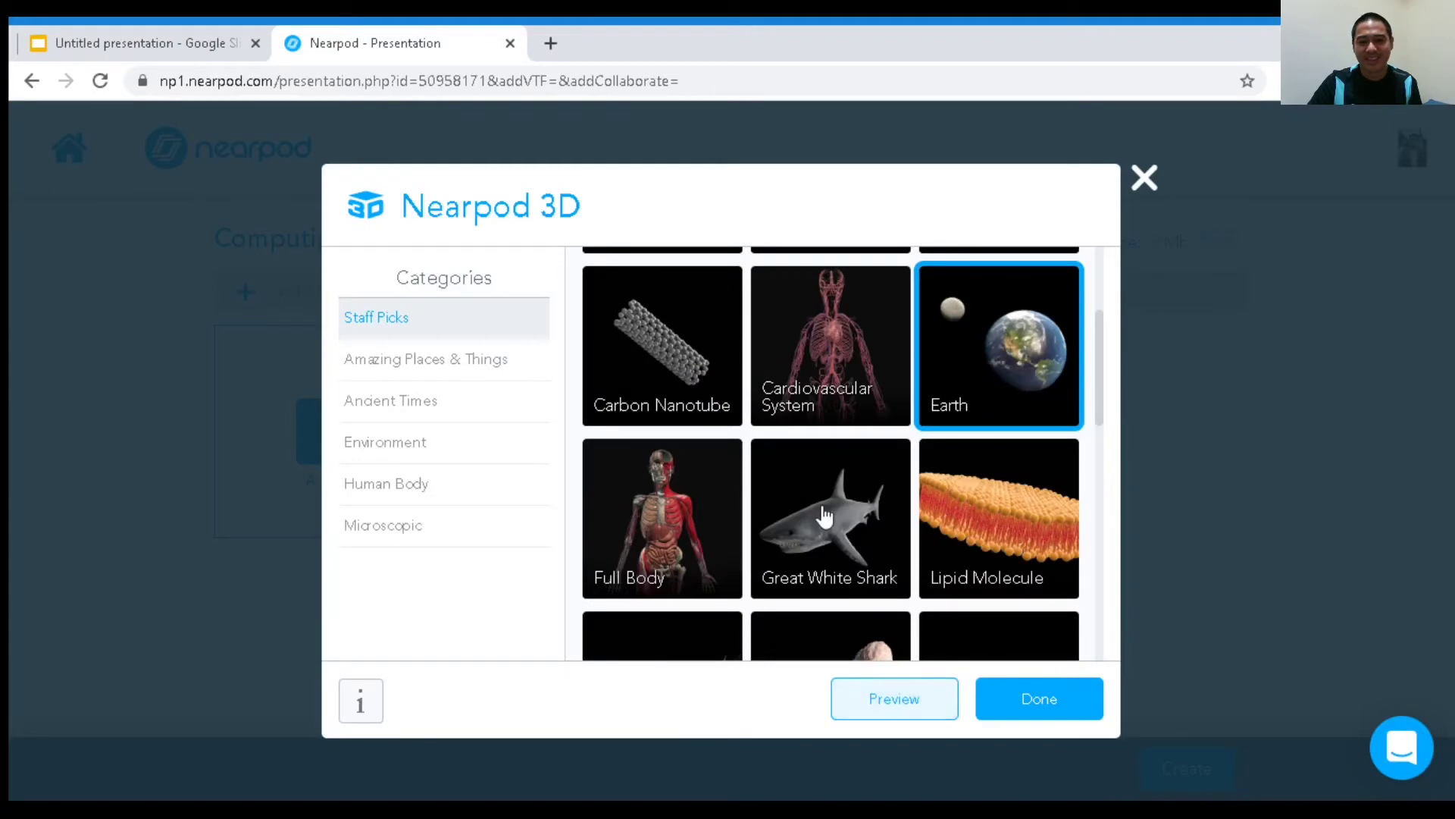
Preview the "Animal Cell" 3D model, rotate it to view its outside, and leave Nearpod 3D without adding it.
{"action": "scroll", "coordinate": [773, 492], "scroll_direction": "up", "scroll_amount": 2}
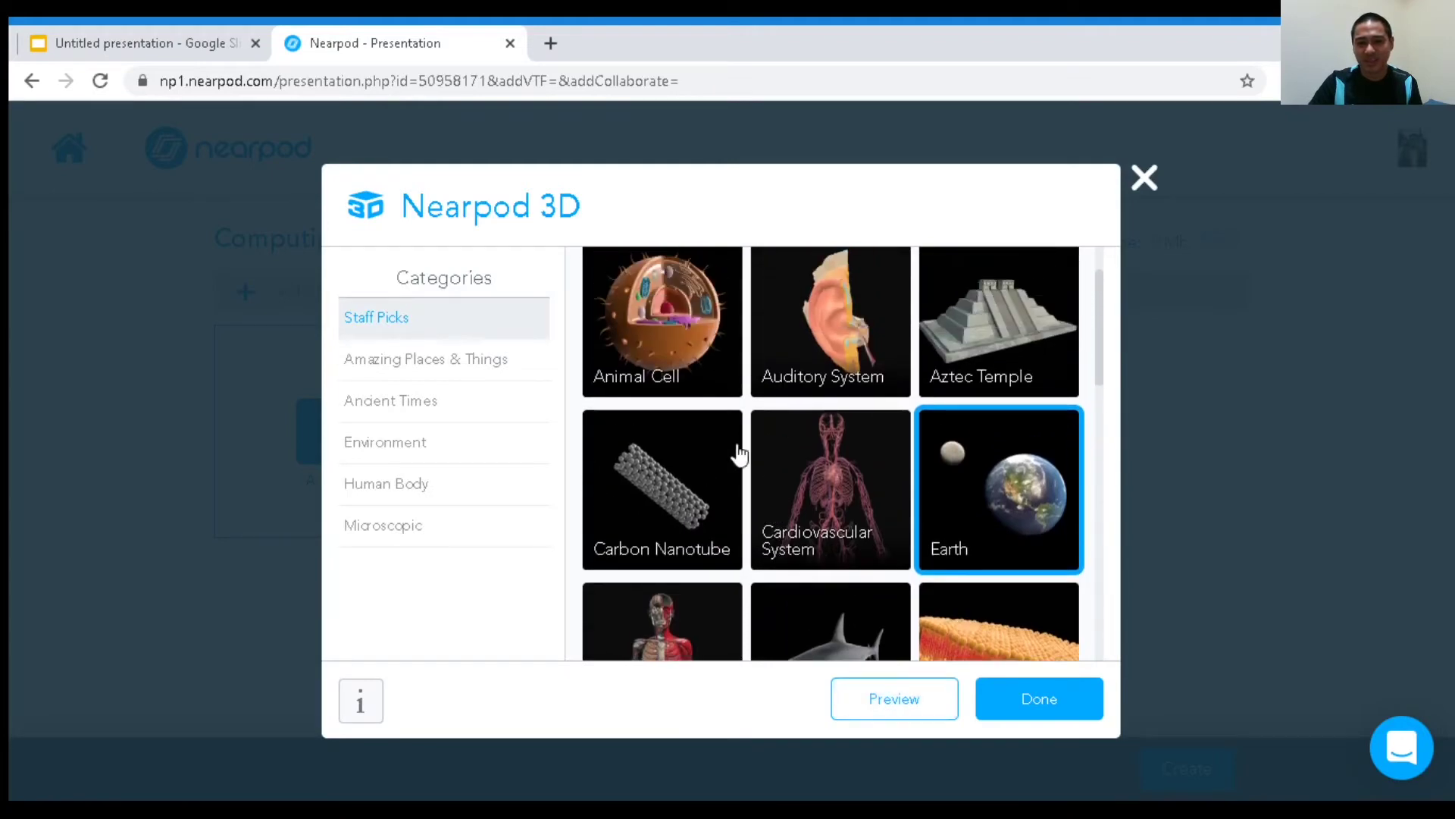
{"action": "left_click", "coordinate": [658, 294]}
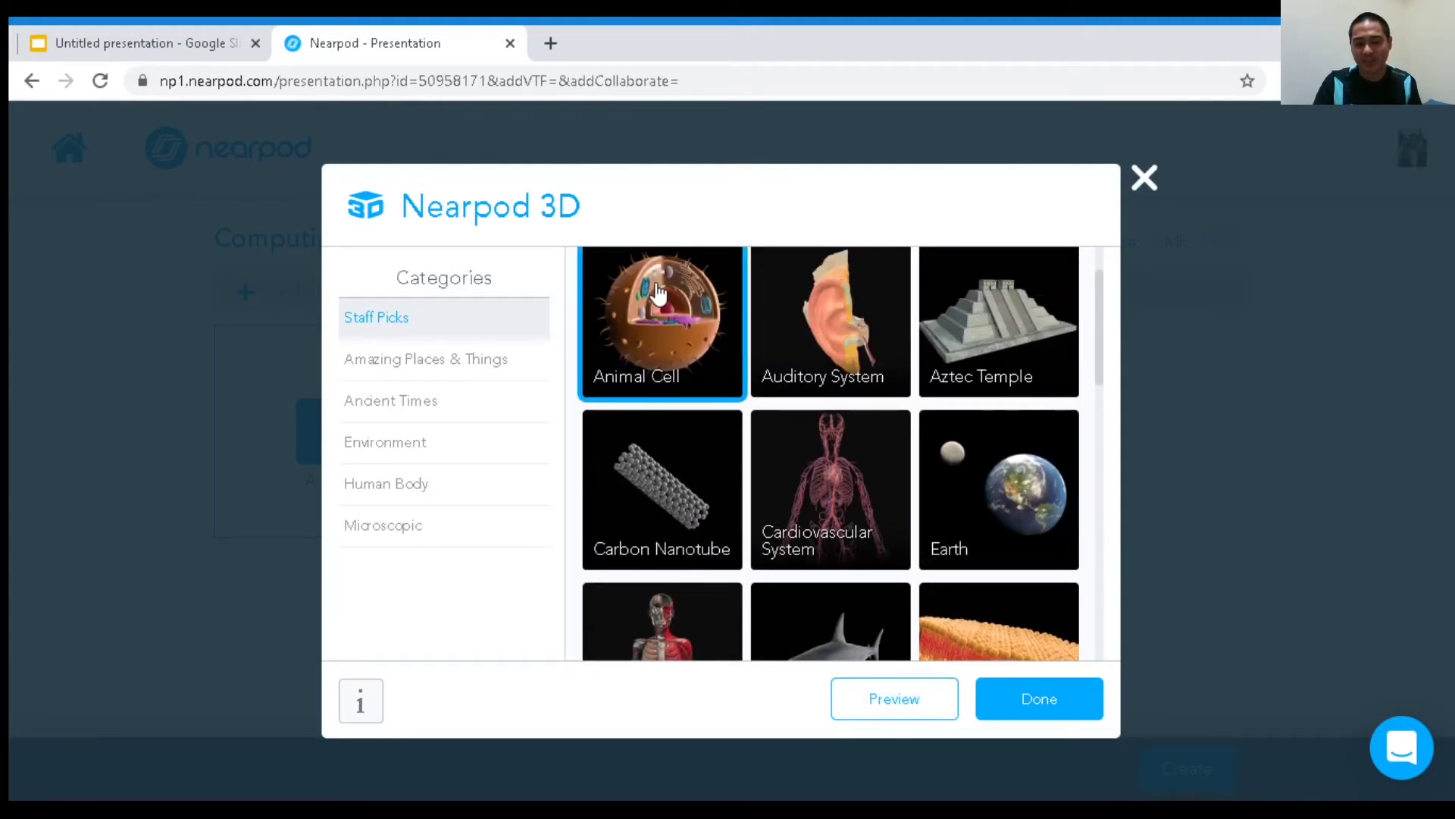
{"action": "left_click", "coordinate": [907, 700]}
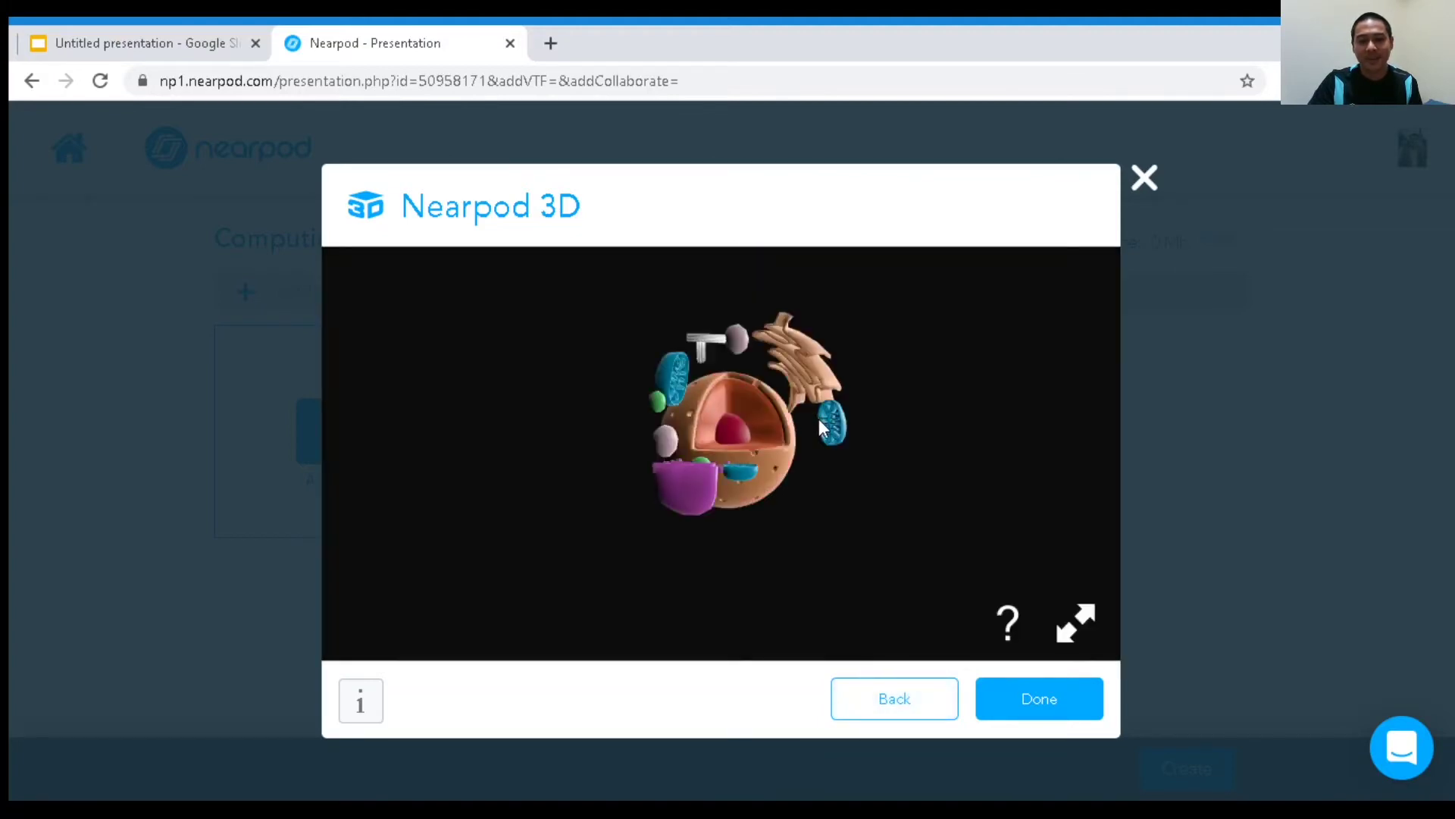
{"action": "left_click_drag", "start_coordinate": [750, 430], "coordinate": [850, 421]}
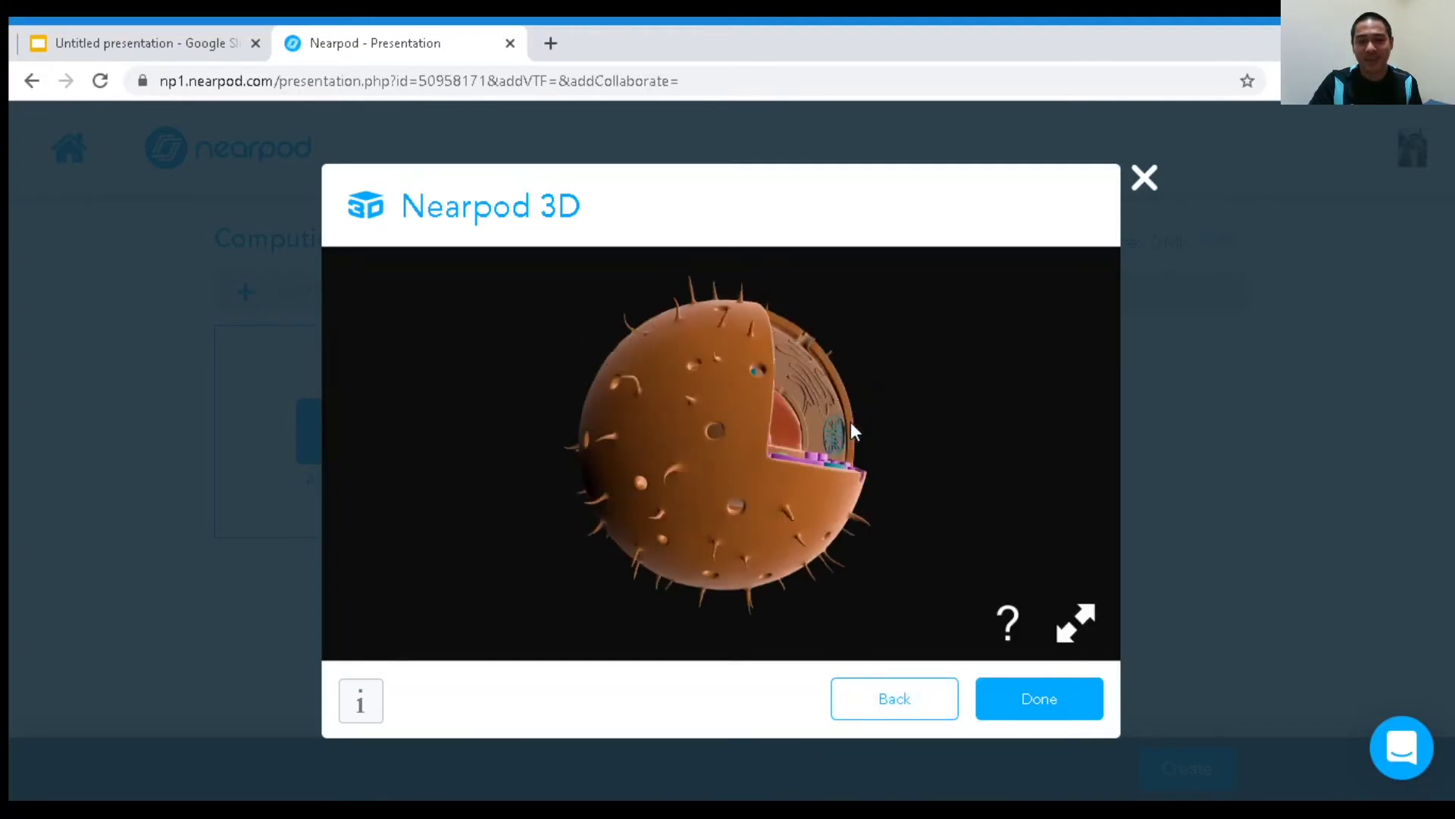
{"action": "mouse_move", "coordinate": [755, 412]}
{"action": "left_mouse_down"}
{"action": "mouse_move", "coordinate": [663, 518]}
{"action": "mouse_move", "coordinate": [644, 472]}
{"action": "mouse_move", "coordinate": [685, 376]}
{"action": "mouse_move", "coordinate": [732, 388]}
{"action": "mouse_move", "coordinate": [662, 357]}
{"action": "mouse_move", "coordinate": [776, 412]}
{"action": "left_mouse_up"}
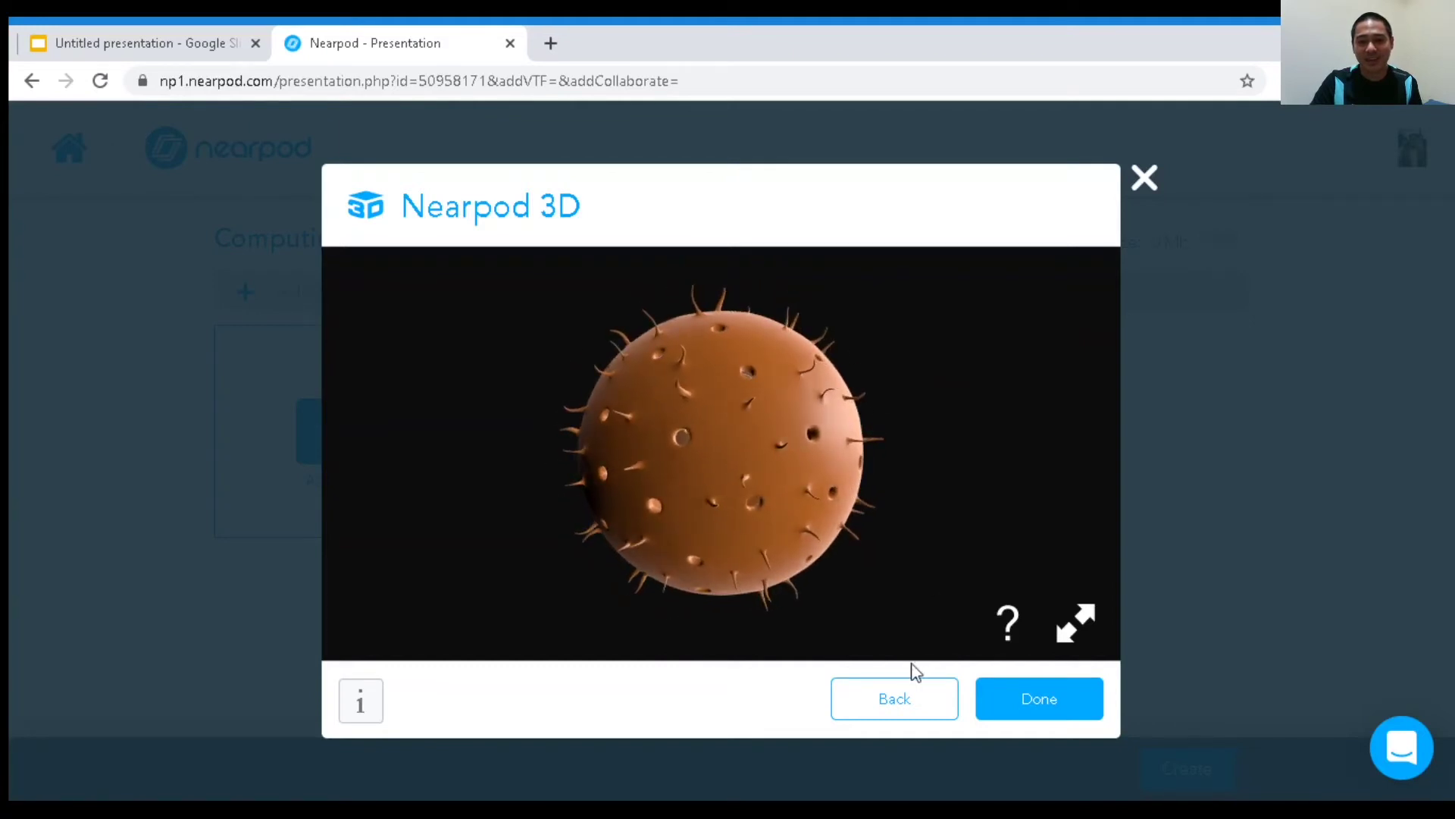
{"action": "left_click", "coordinate": [897, 698]}
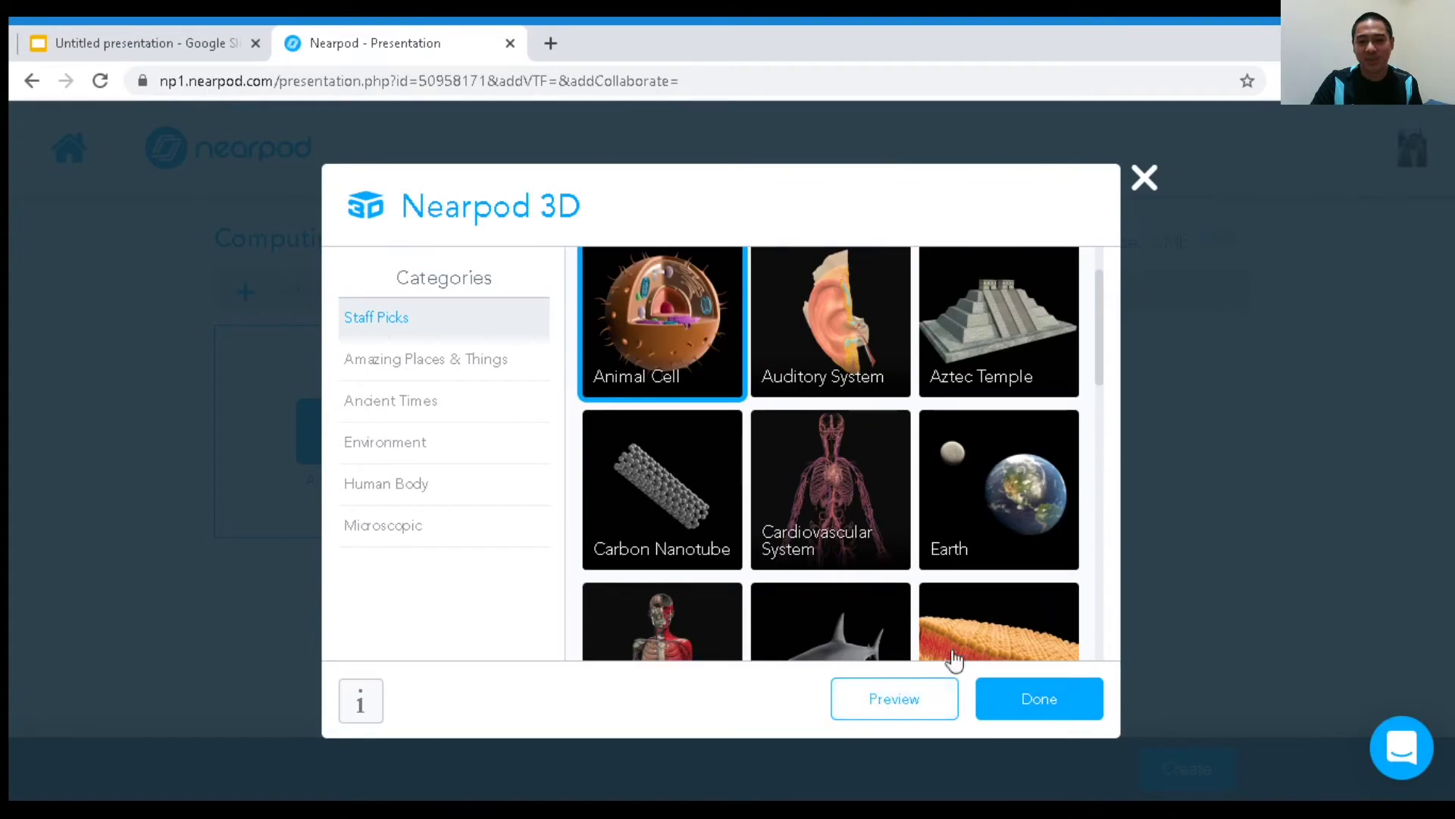
{"action": "left_click", "coordinate": [1145, 177]}
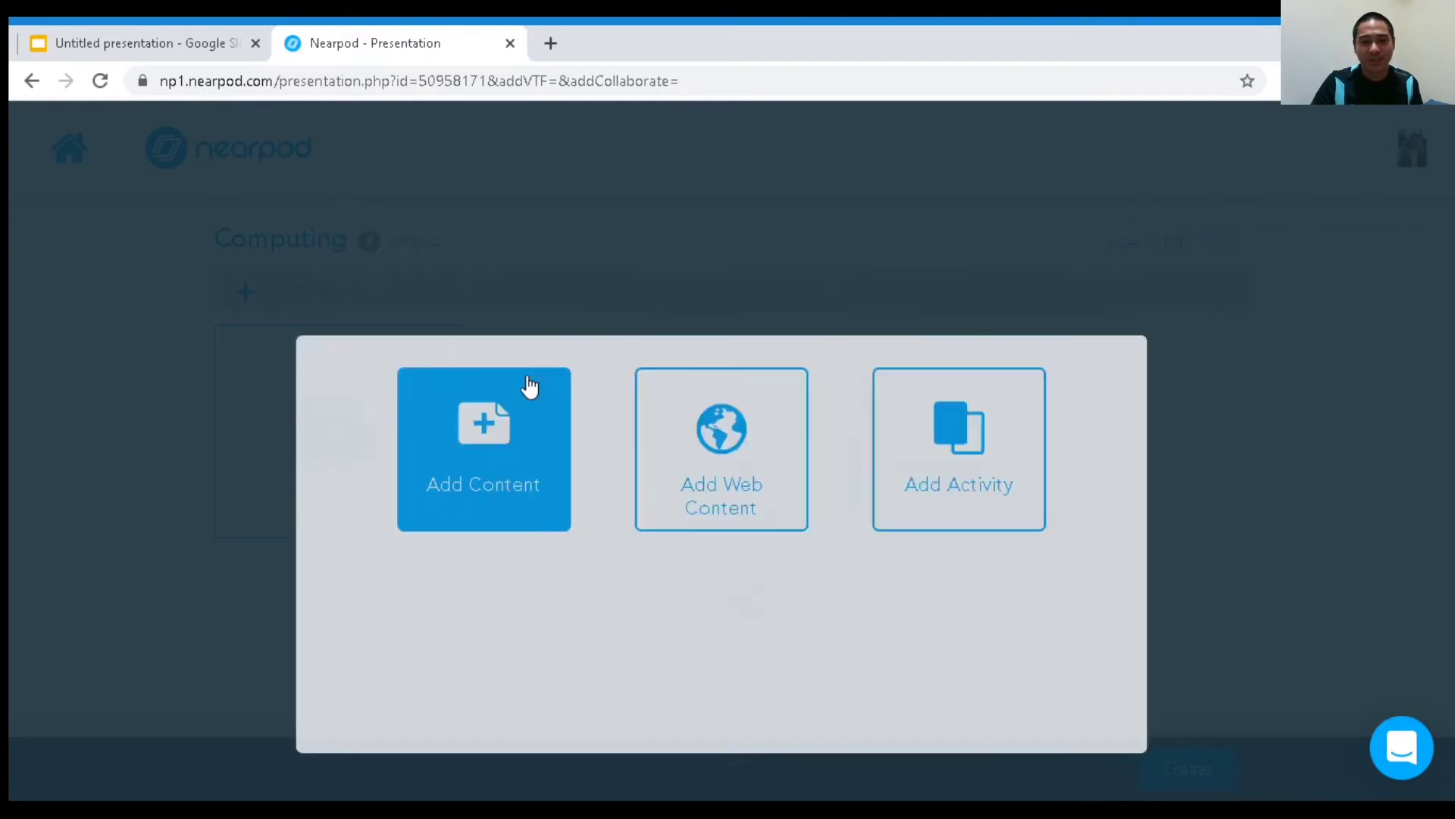
Preview the PhET simulation "Energy Skate Park: Basics", put the skater on the track, and leave the simulations without adding one.
{"action": "left_click", "coordinate": [526, 383]}
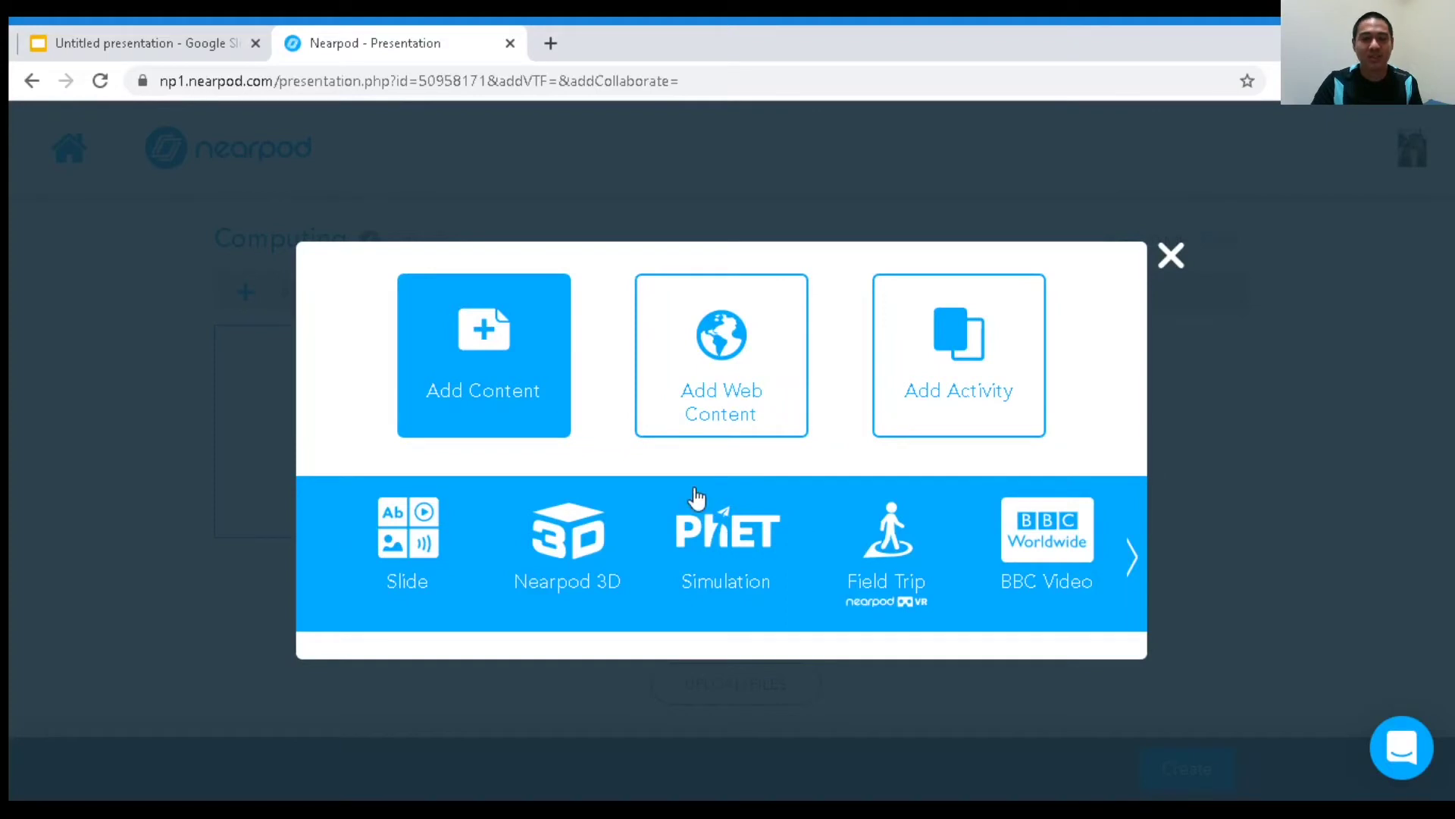
{"action": "left_click", "coordinate": [709, 523]}
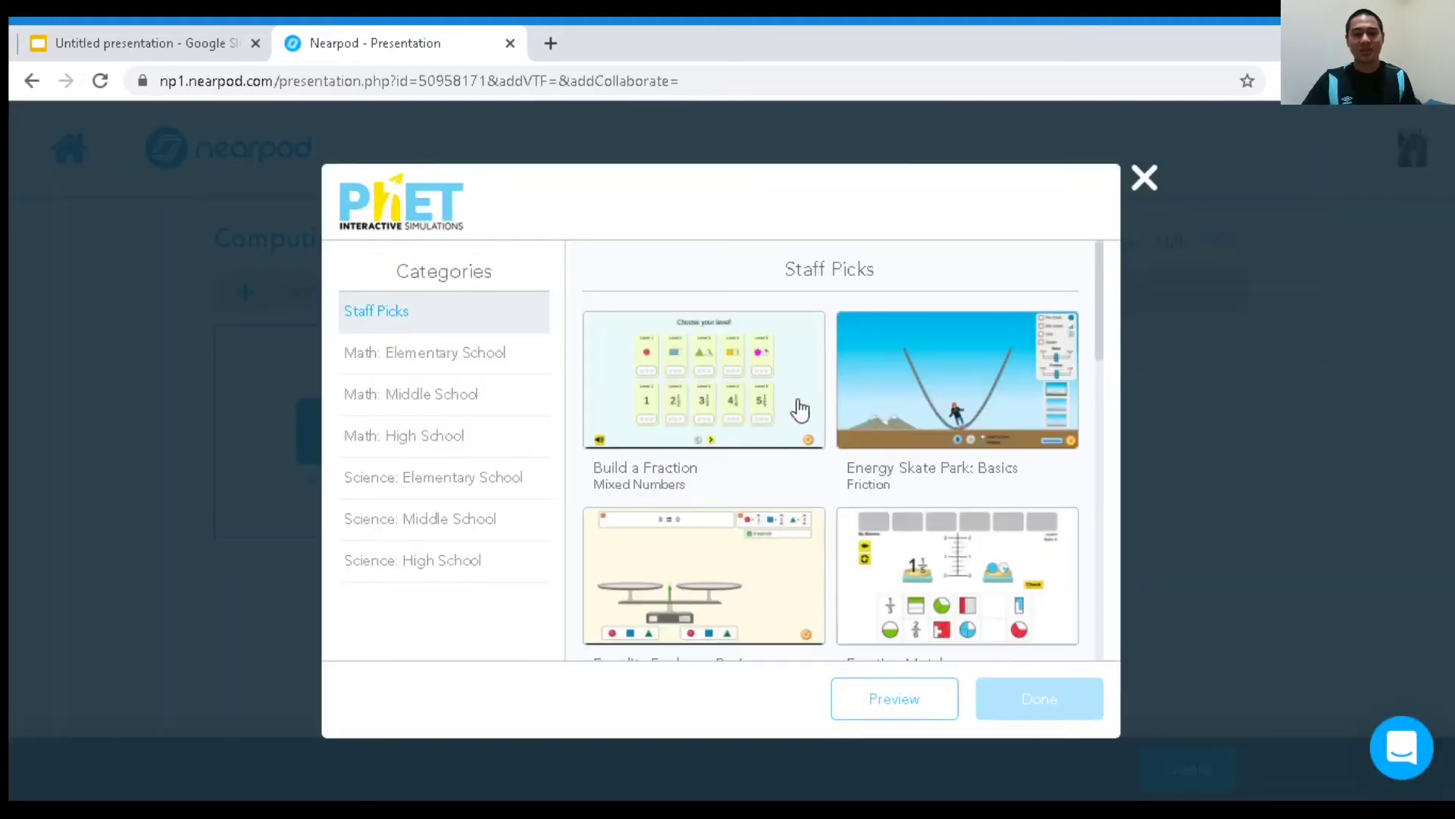
{"action": "left_click", "coordinate": [979, 410]}
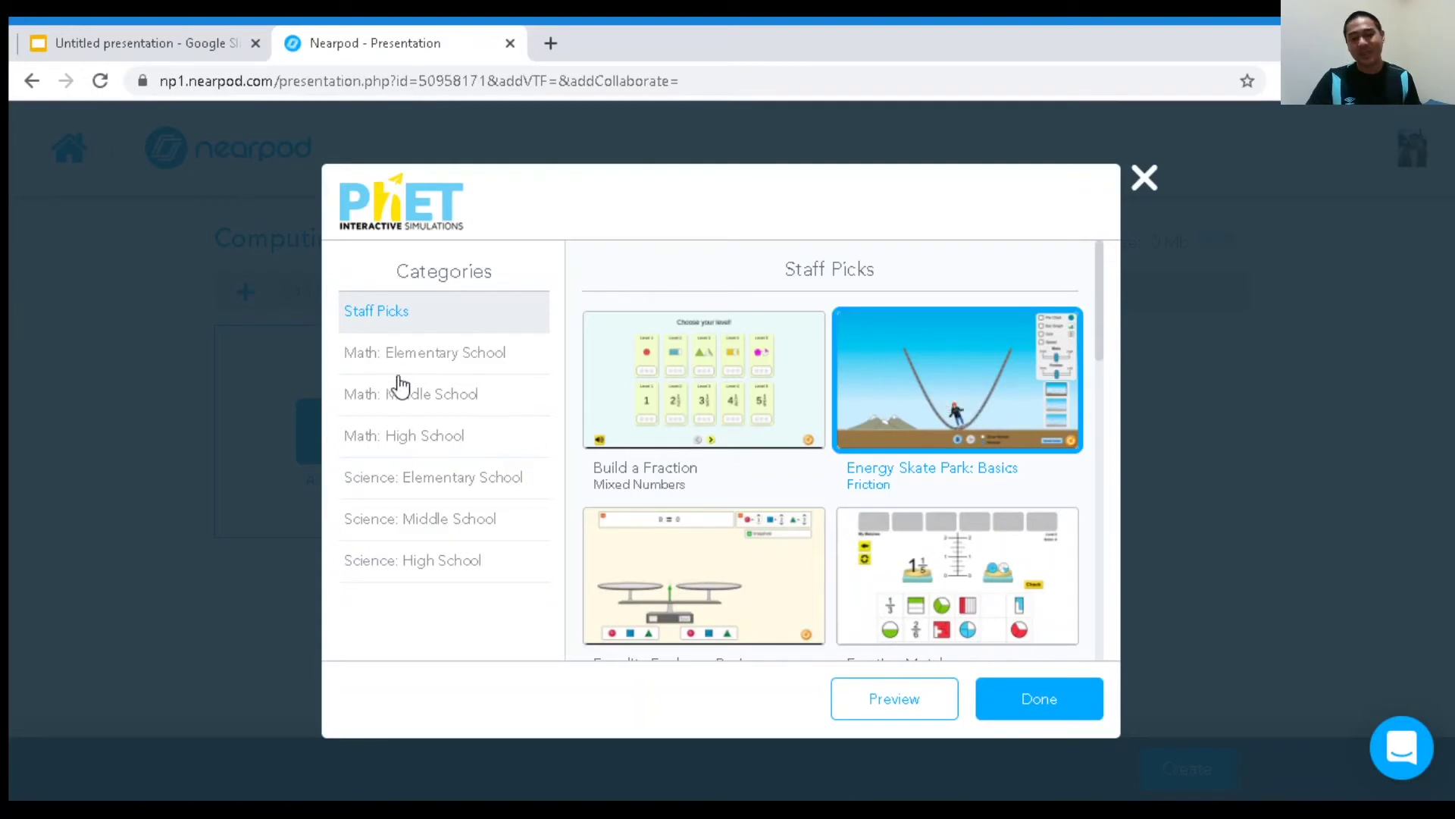
{"action": "left_click", "coordinate": [902, 691]}
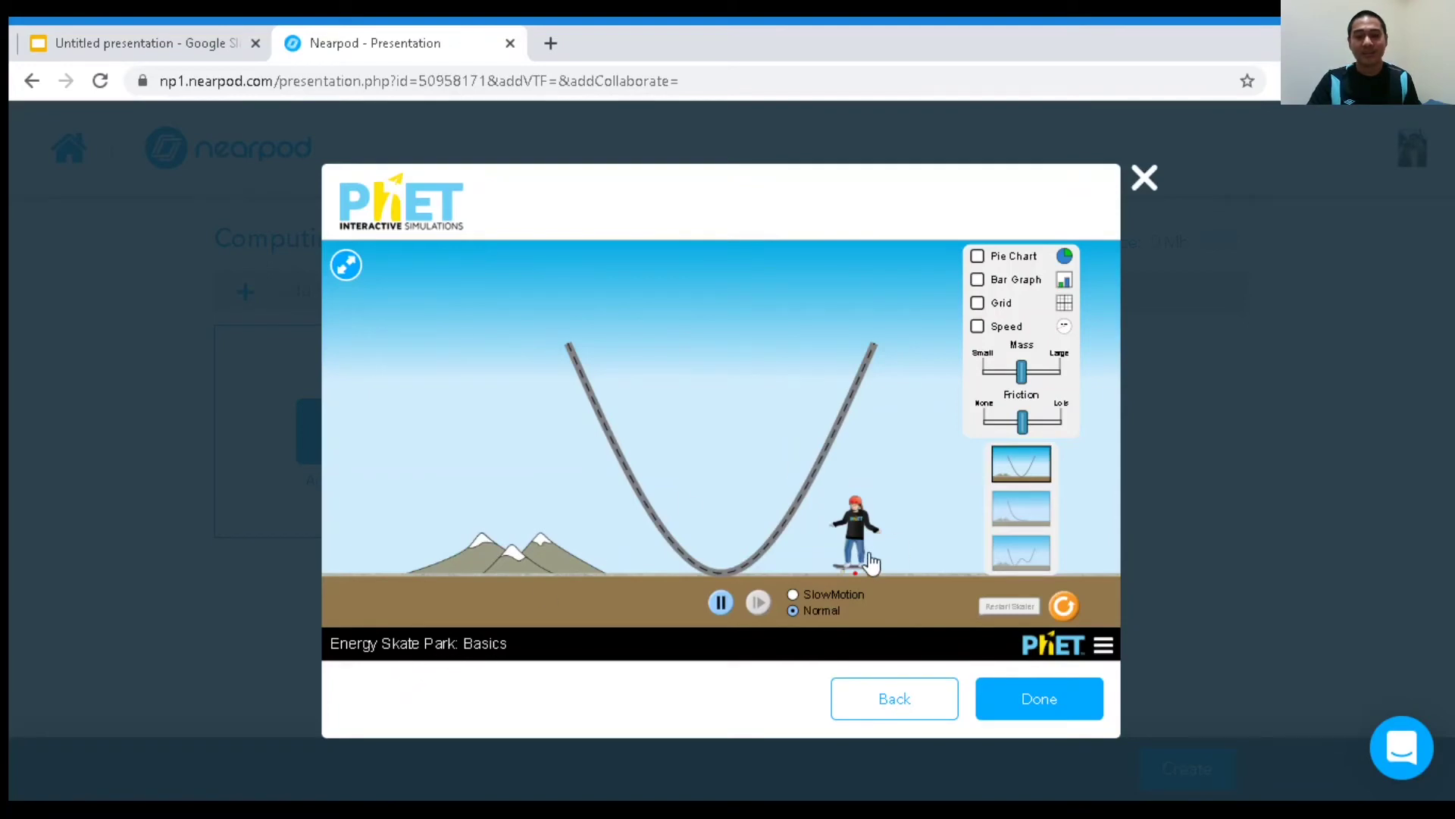
{"action": "left_click_drag", "start_coordinate": [868, 557], "coordinate": [885, 370]}
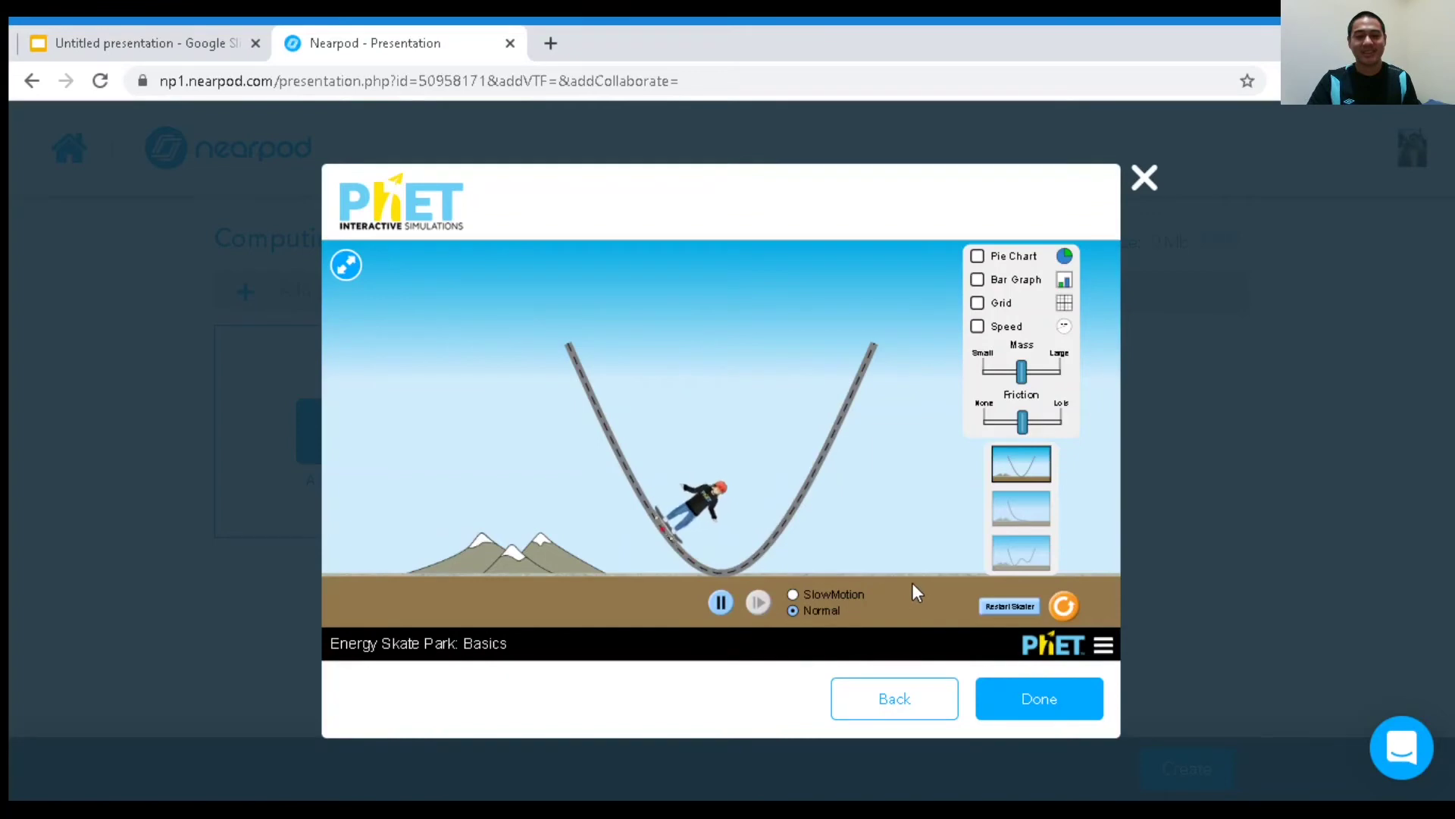
{"action": "left_click", "coordinate": [902, 706]}
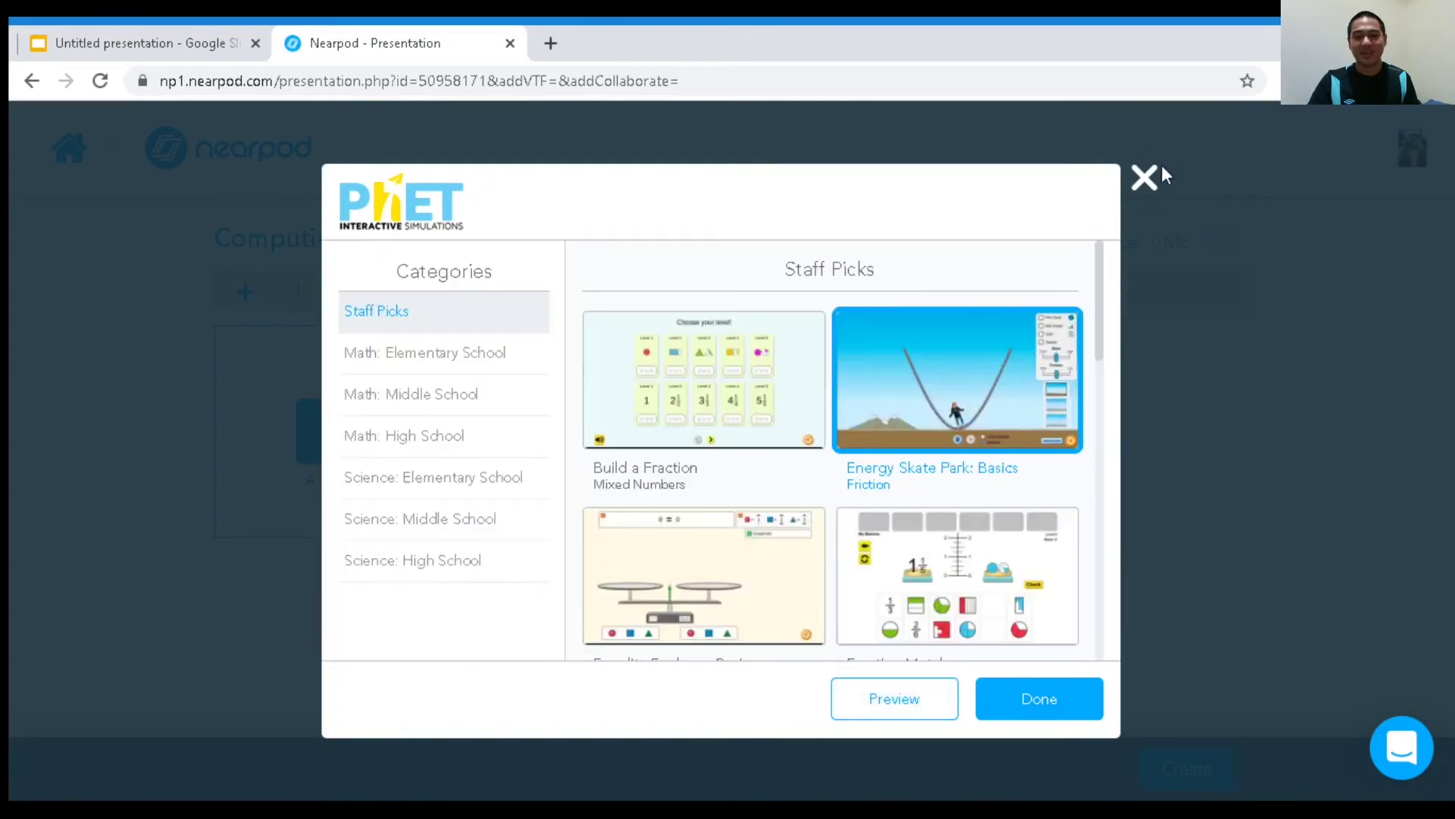
{"action": "left_click", "coordinate": [1143, 180]}
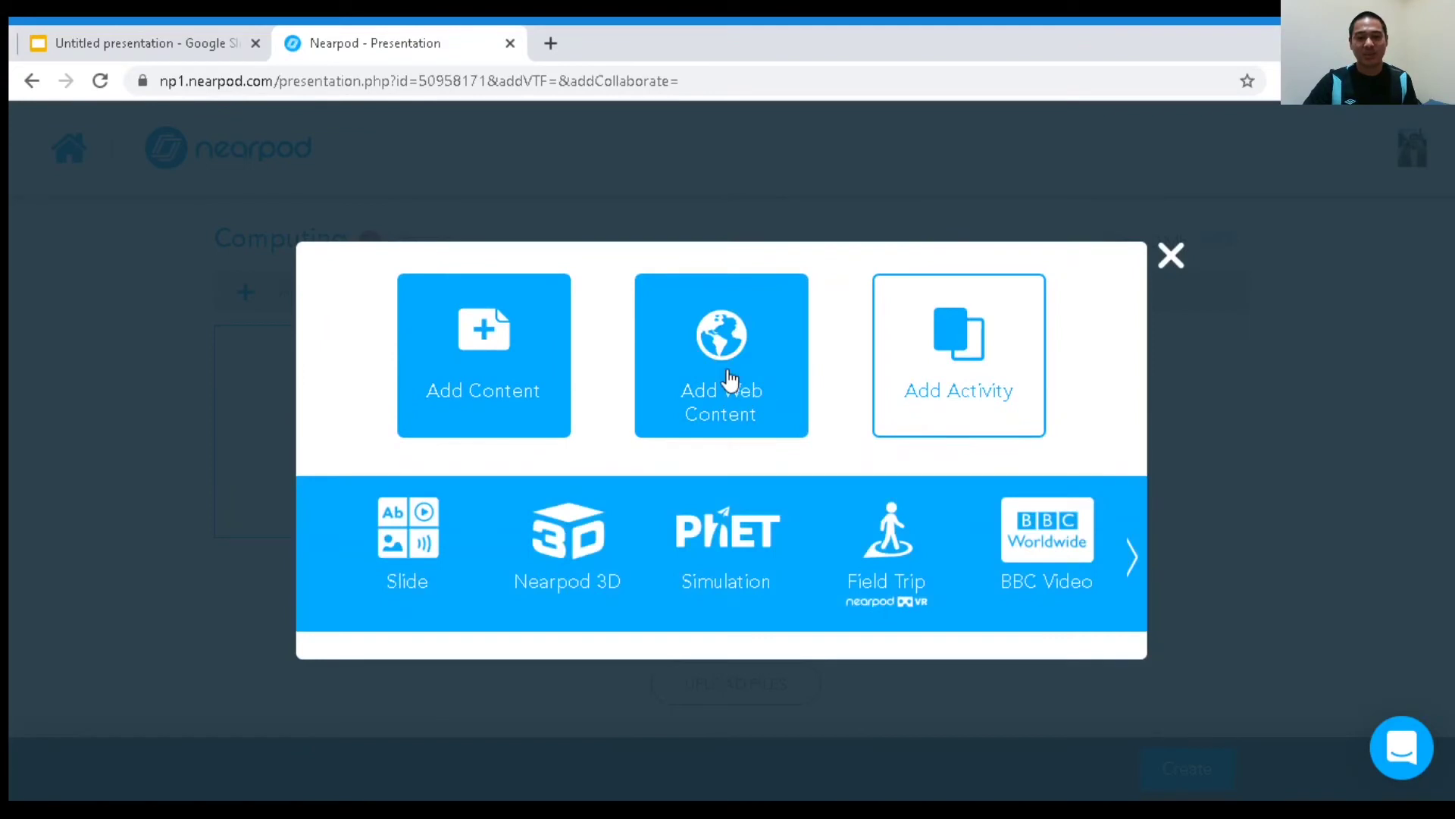
View the Web Content form and close it without entering a URL, and look through the available activity types.
{"action": "left_click", "coordinate": [726, 377]}
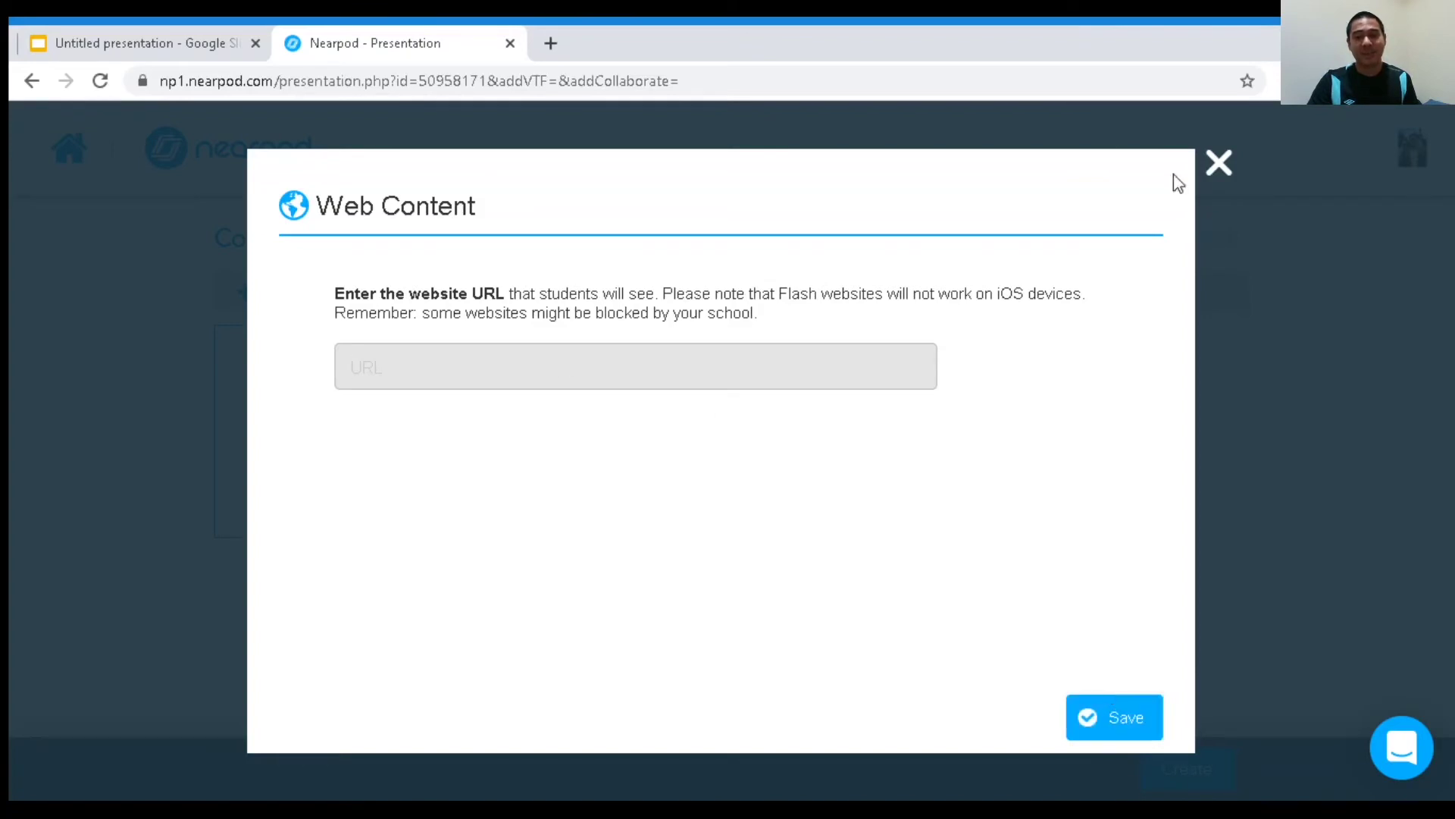
{"action": "left_click", "coordinate": [1219, 162]}
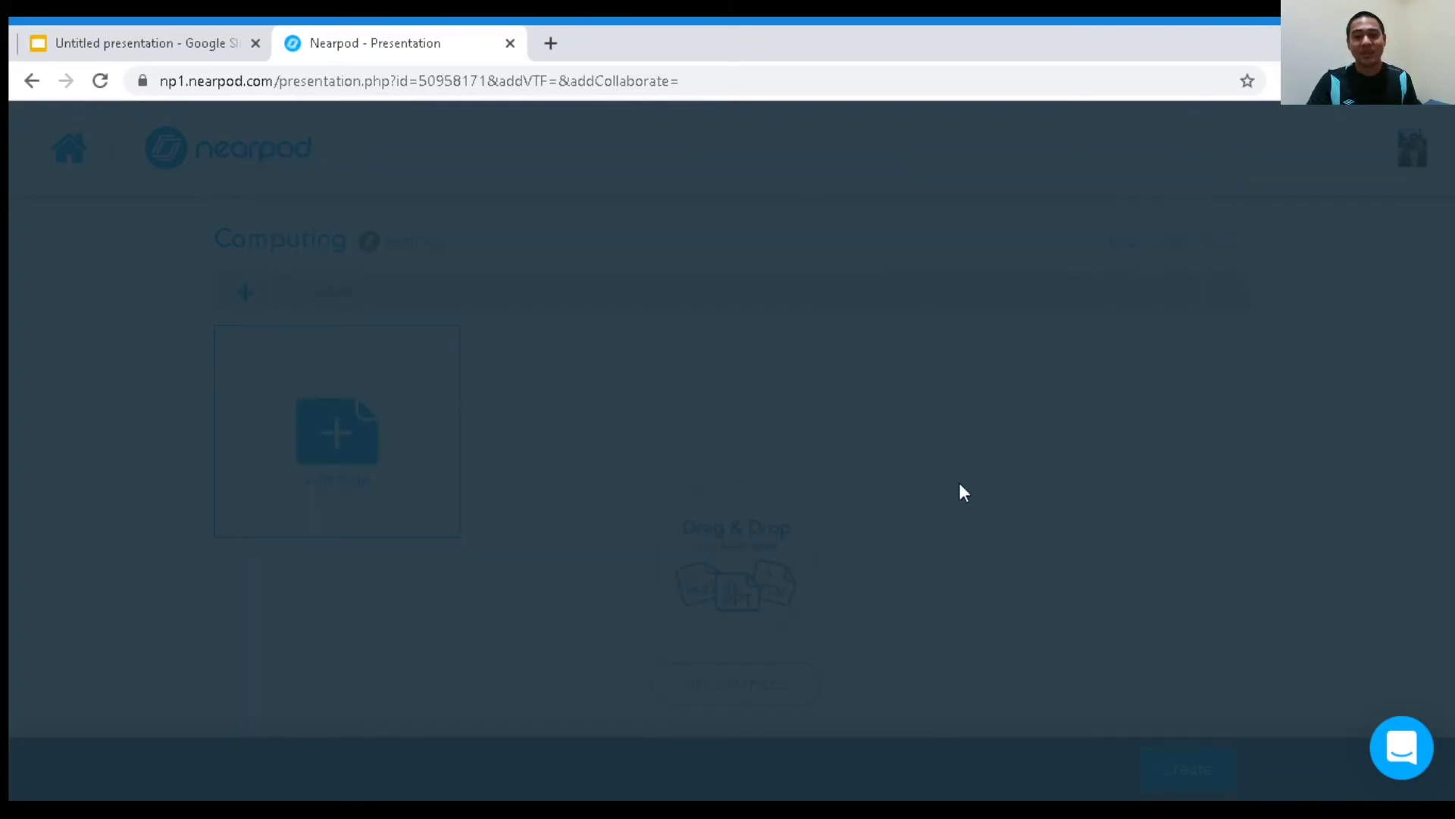
{"action": "left_click", "coordinate": [976, 441]}
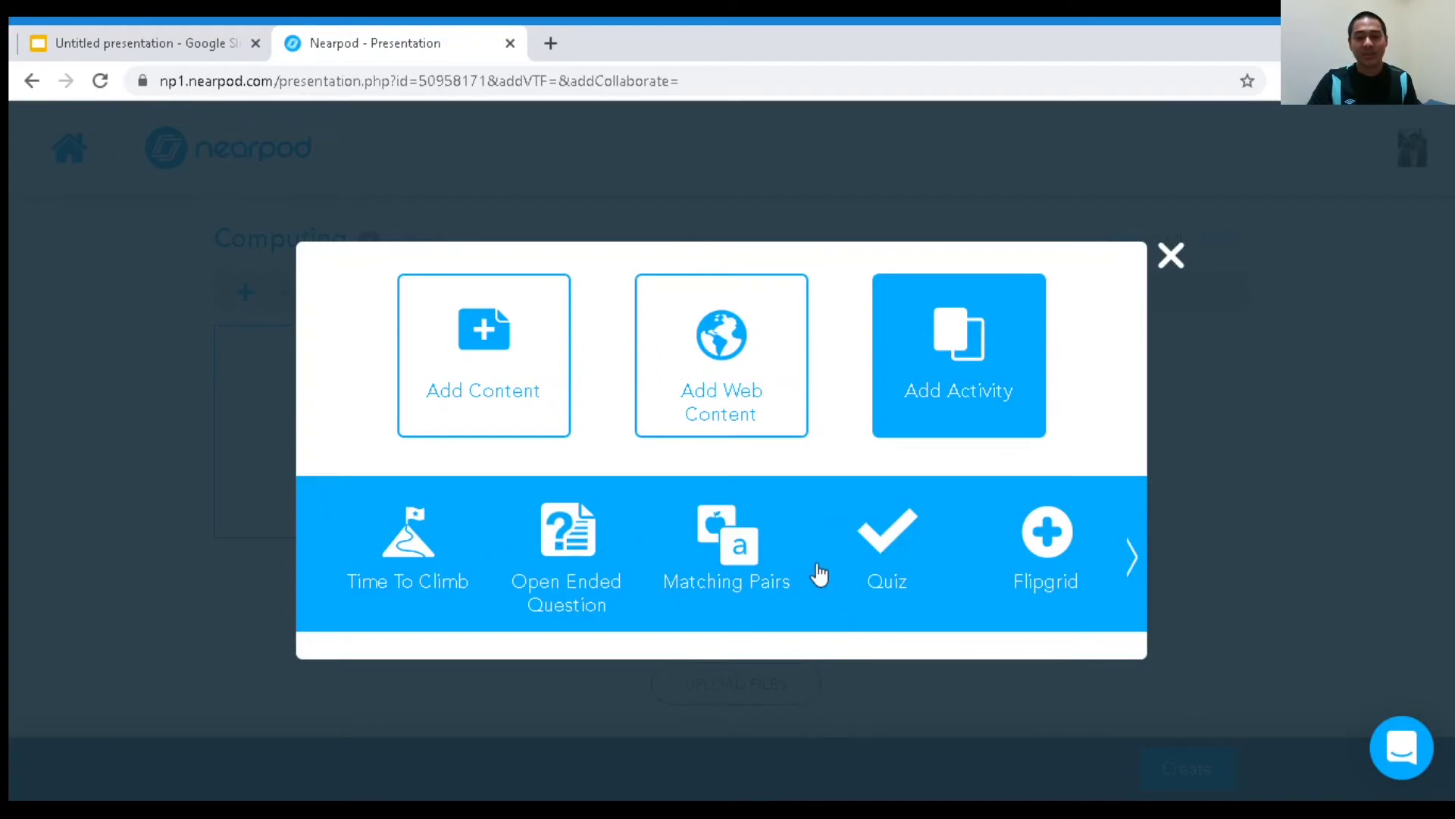
{"action": "left_click", "coordinate": [1132, 568]}
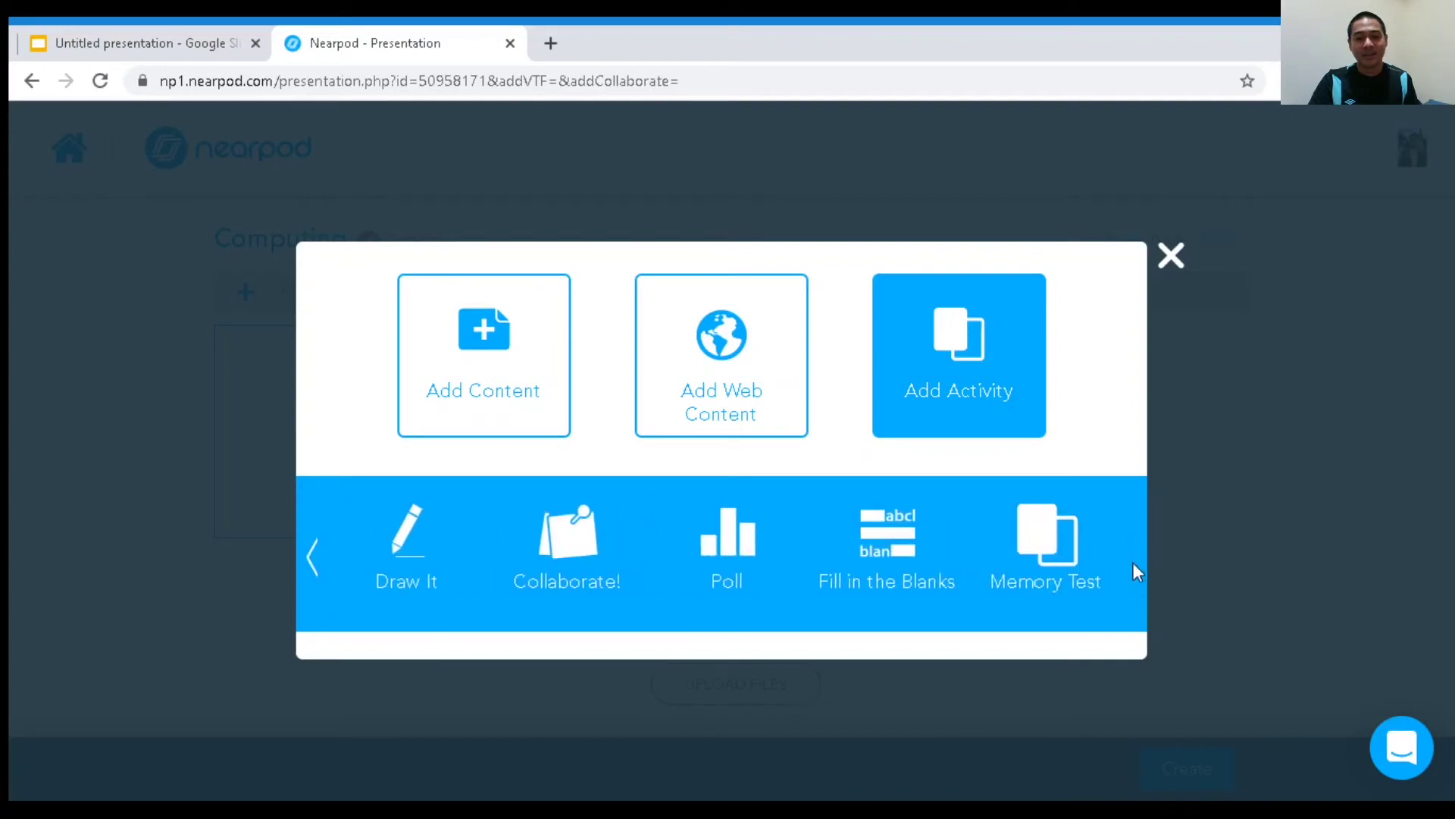
Open the Collaborate! activity, look over its topic and description fields and board styles, and cancel it.
{"action": "left_click", "coordinate": [606, 528]}
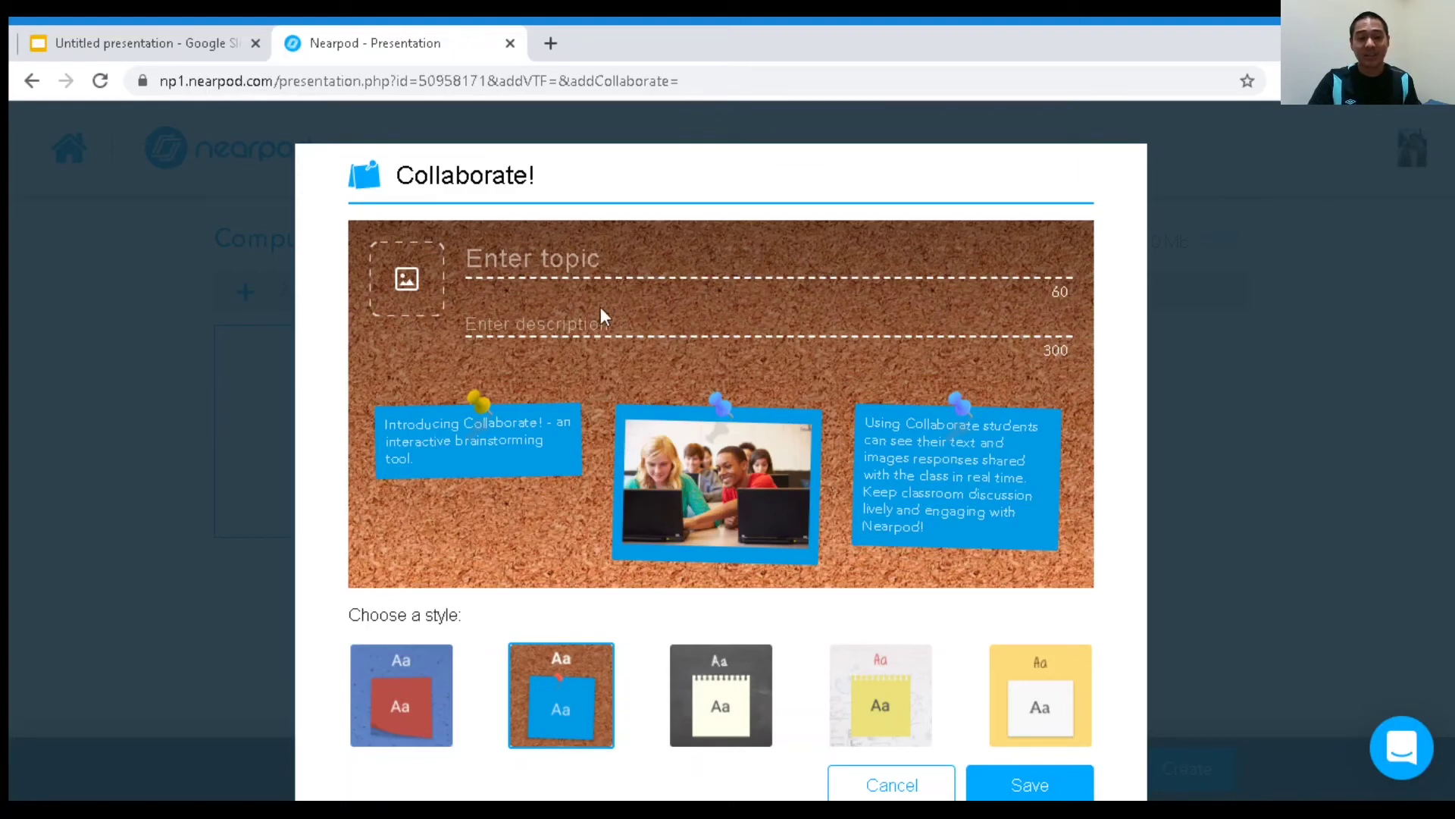
{"action": "scroll", "coordinate": [727, 538], "scroll_direction": "down", "scroll_amount": 2}
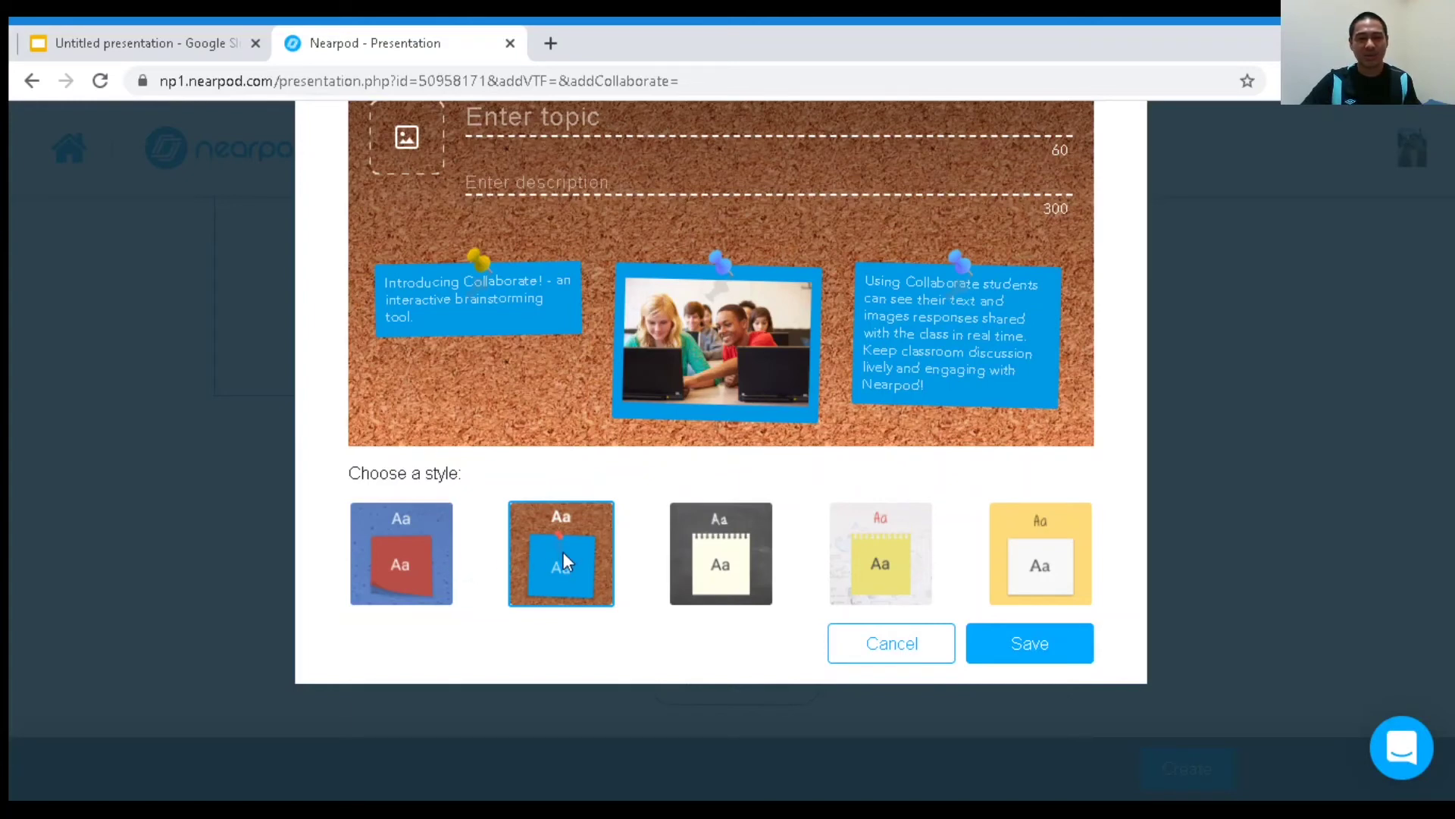
{"action": "scroll", "coordinate": [562, 552], "scroll_direction": "up", "scroll_amount": 2}
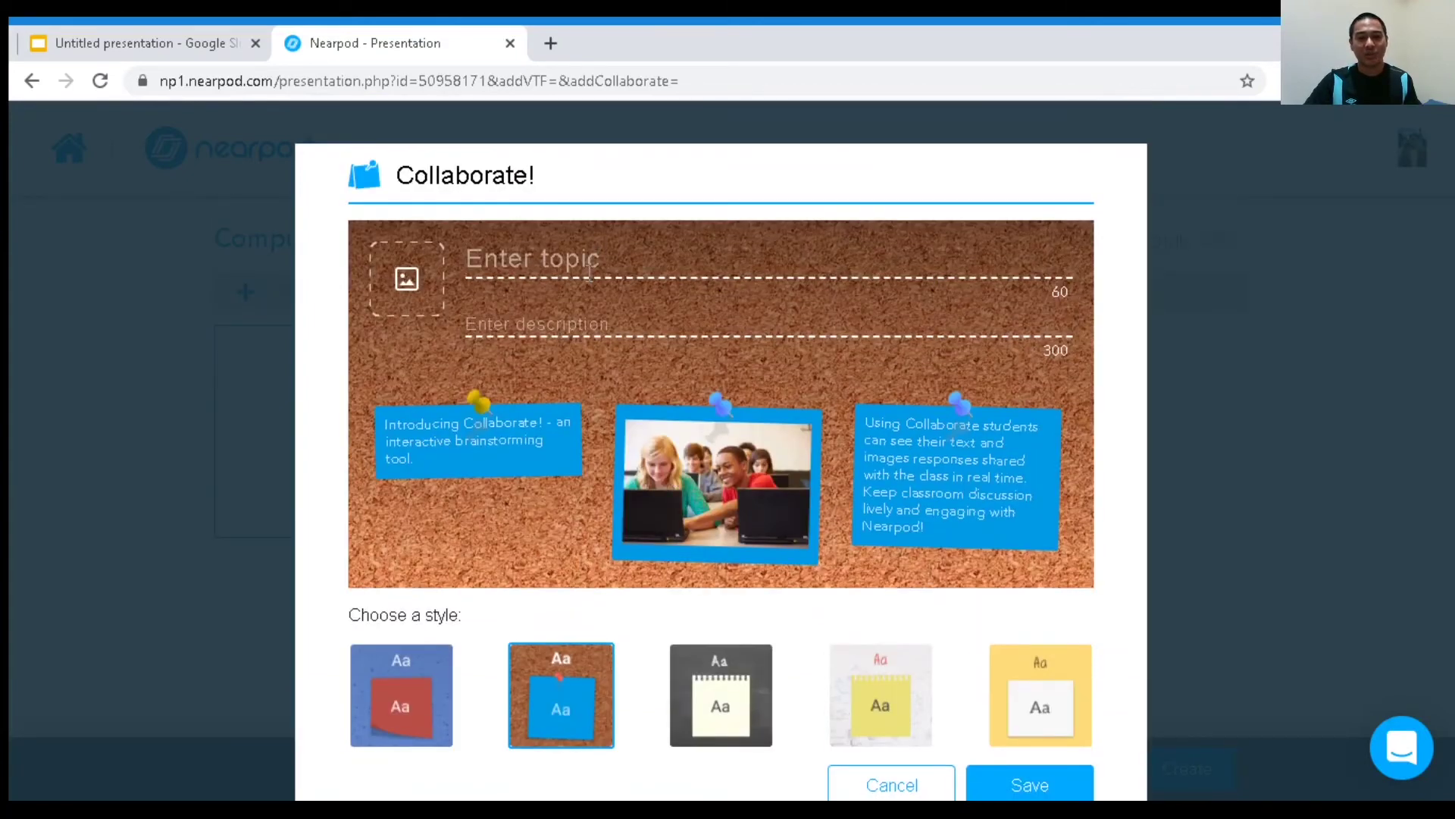
{"action": "scroll", "coordinate": [693, 331], "scroll_direction": "down", "scroll_amount": 2}
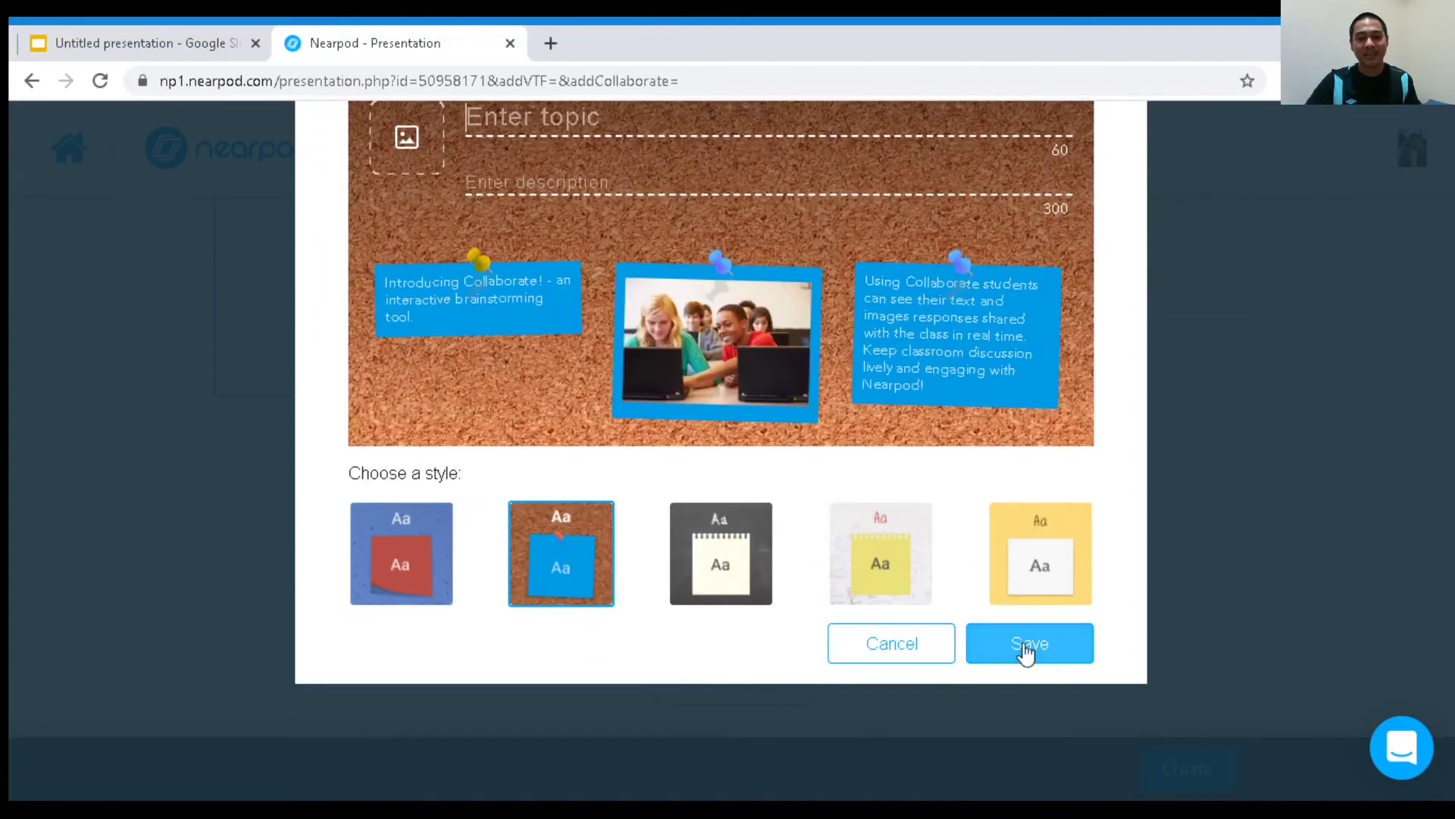
{"action": "scroll", "coordinate": [1012, 625], "scroll_direction": "up", "scroll_amount": 2}
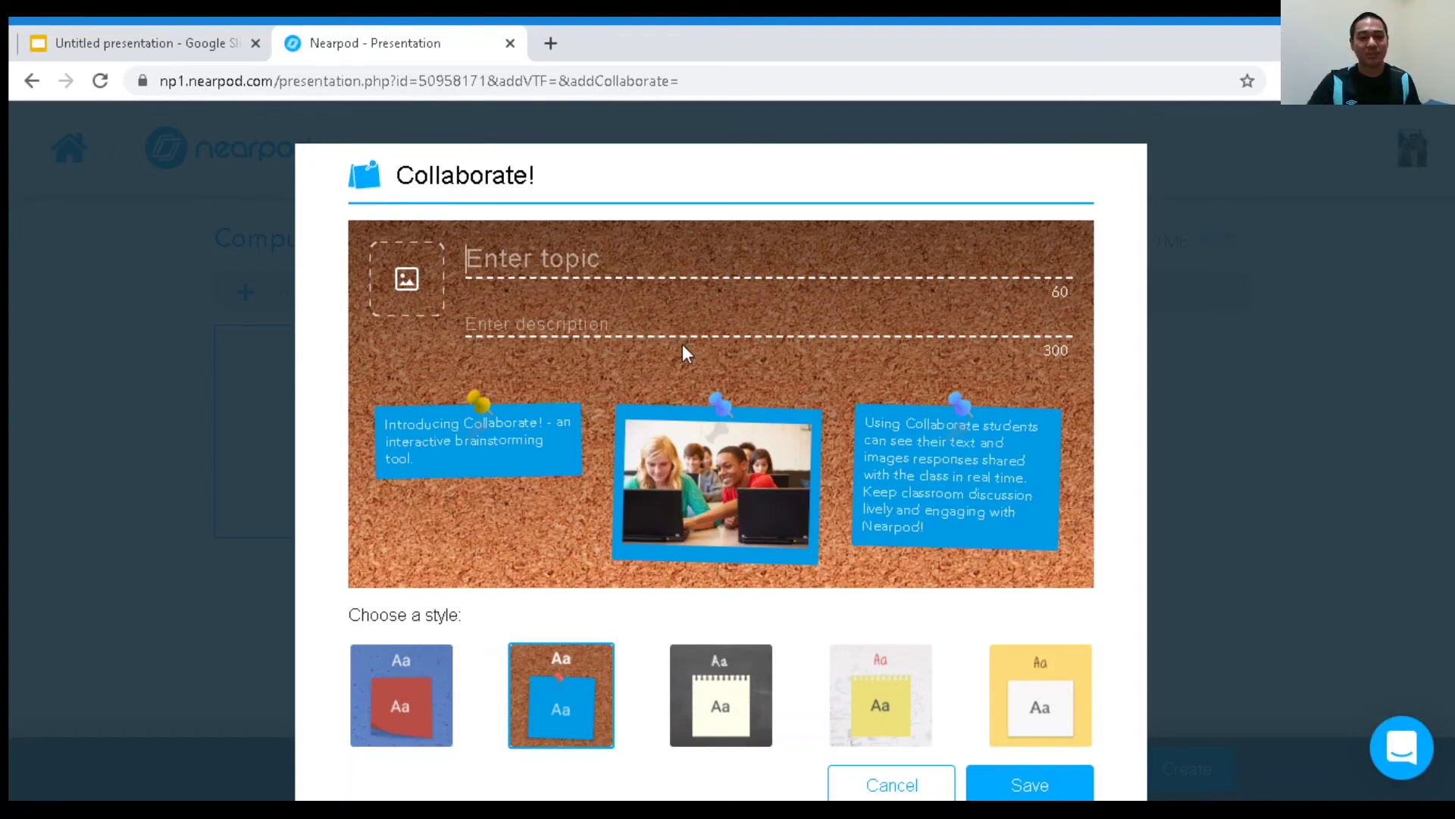
{"action": "scroll", "coordinate": [1055, 657], "scroll_direction": "down", "scroll_amount": 2}
{"action": "left_click", "coordinate": [885, 648]}
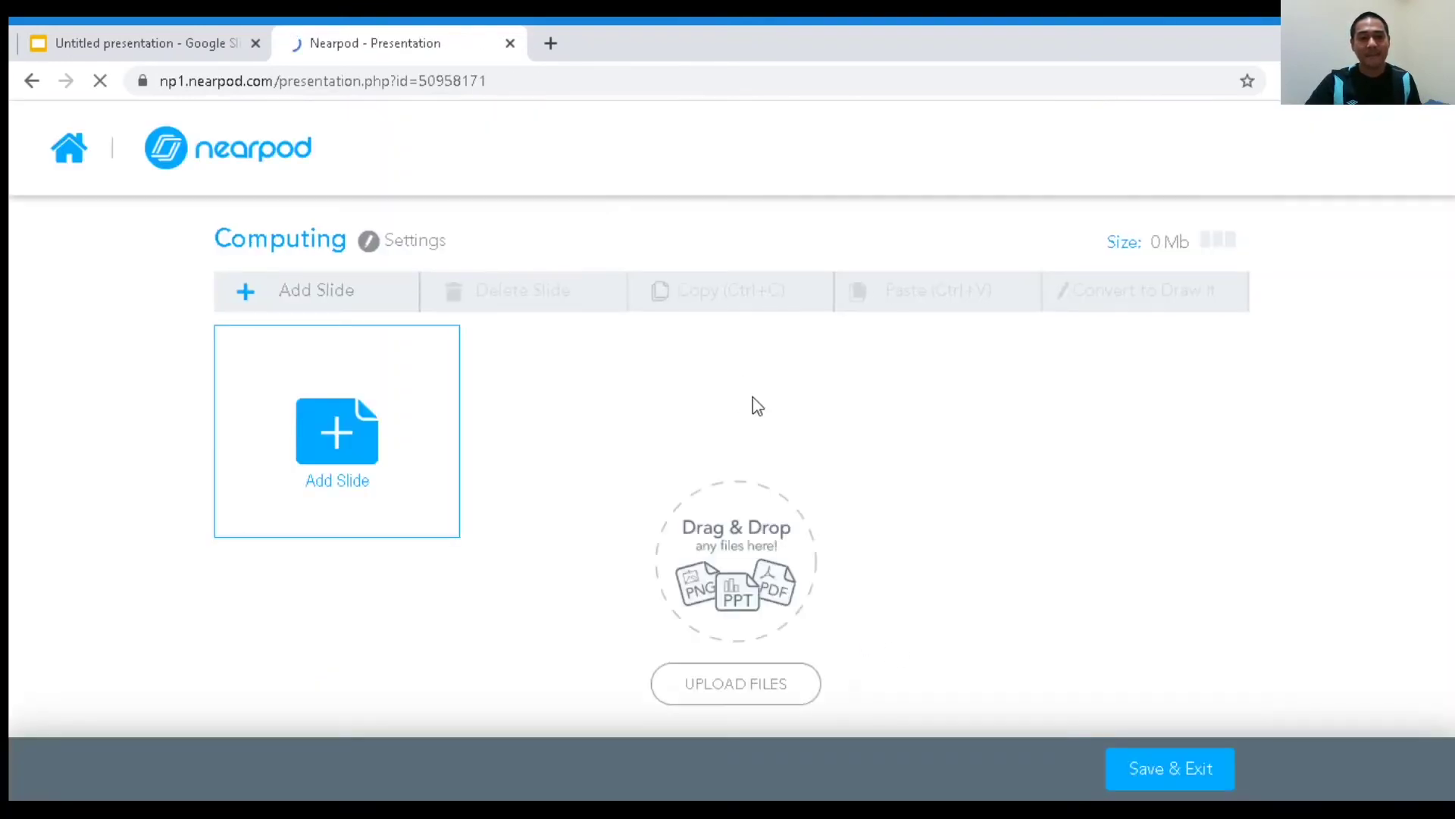
Start a new slide with a Quiz activity, view the question and answer editor, and cancel the quiz.
{"action": "left_click", "coordinate": [403, 444]}
{"action": "left_click", "coordinate": [961, 487]}
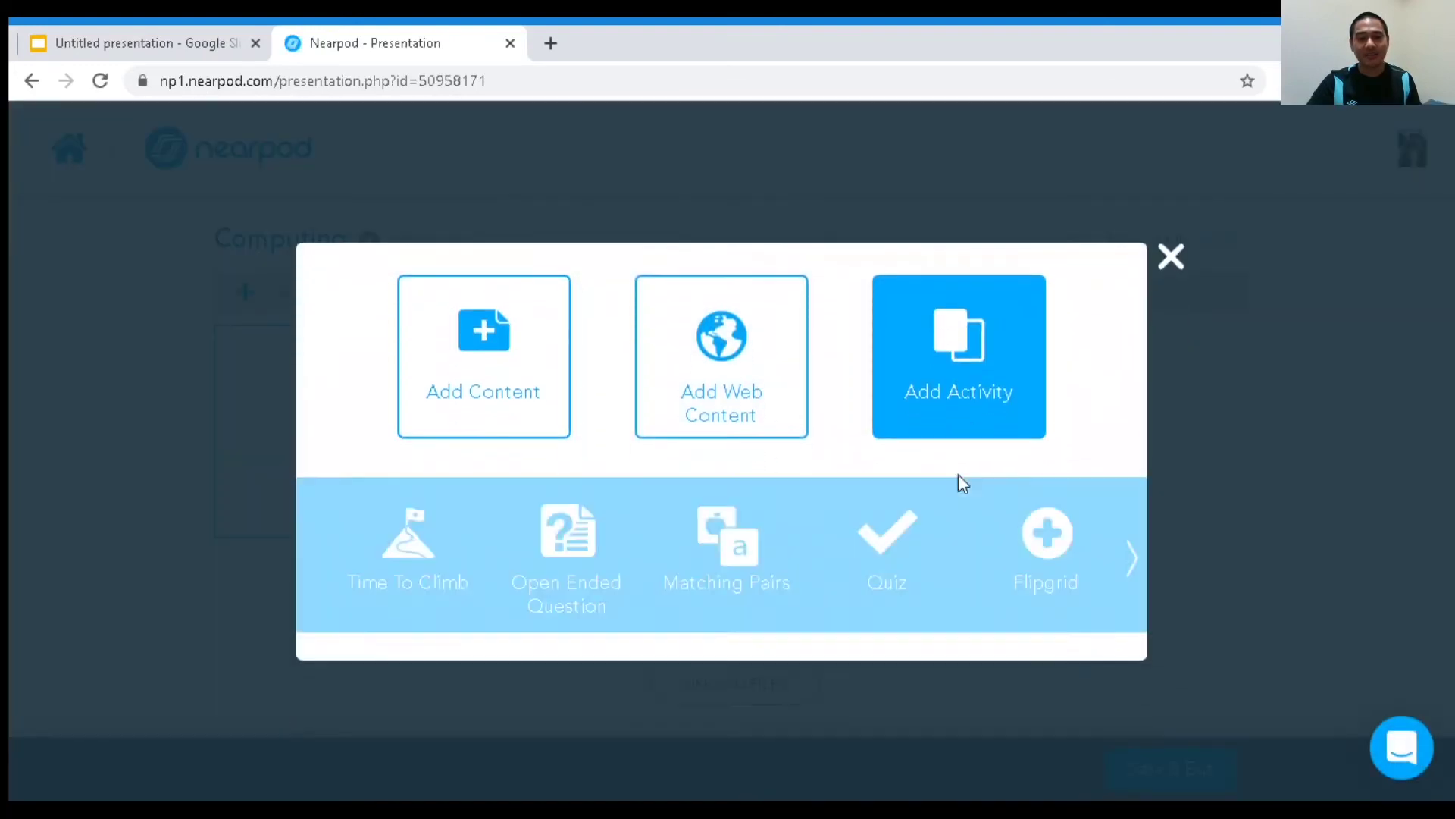
{"action": "left_click", "coordinate": [890, 534]}
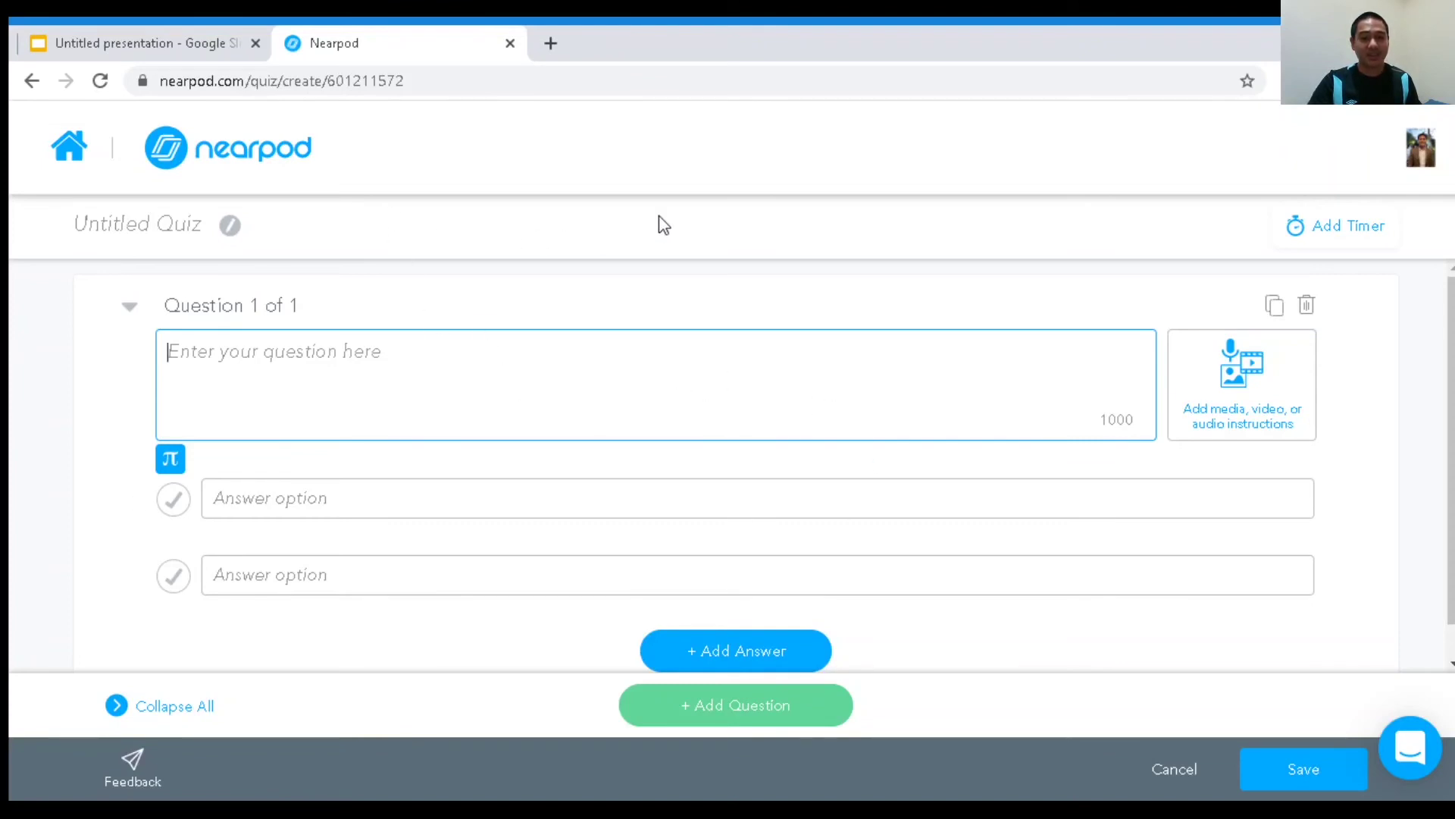
{"action": "left_click", "coordinate": [1173, 769]}
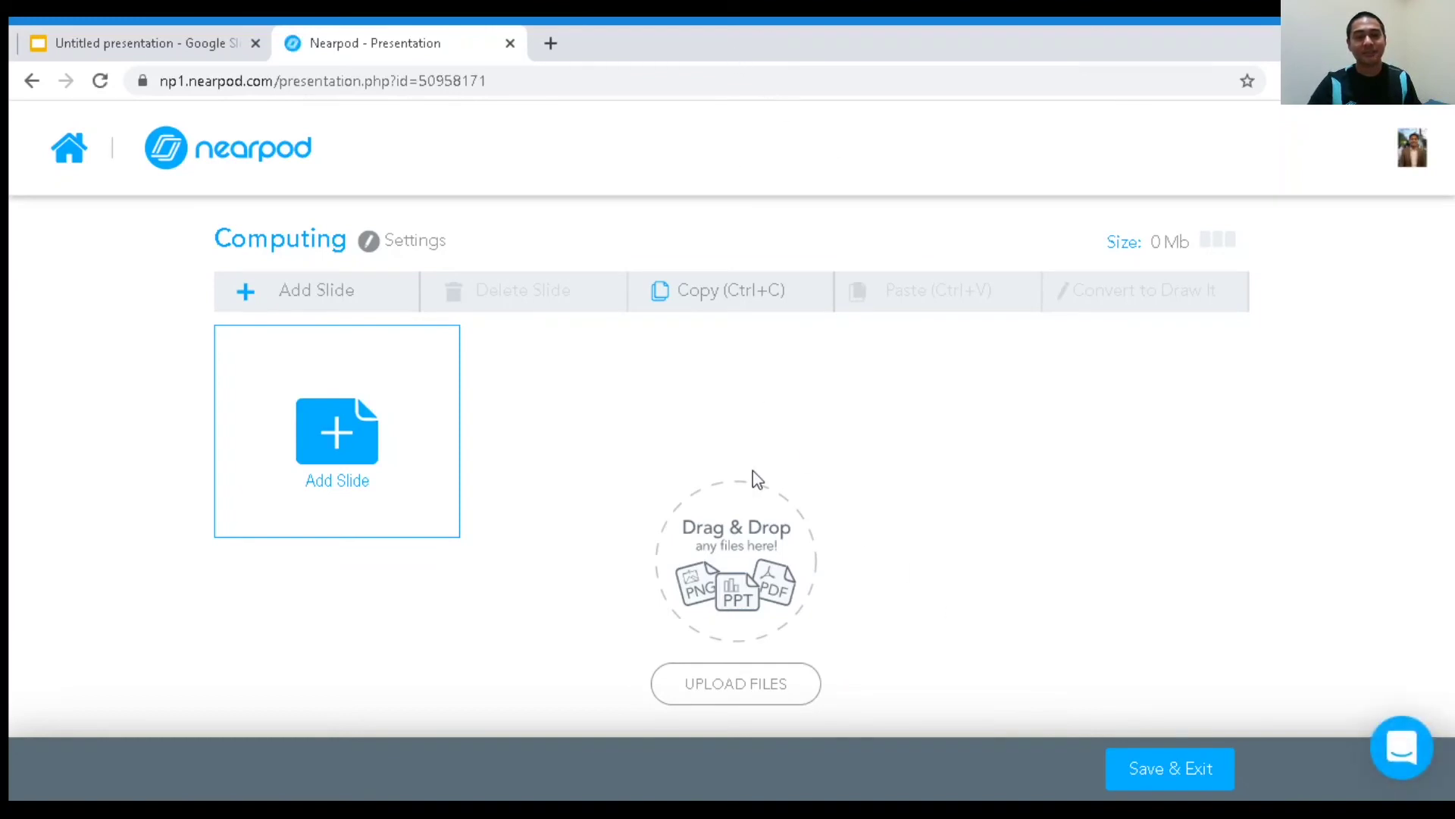
Start a new slide with a Time to Climb activity, look over its question and answer editor, and cancel the activity.
{"action": "left_click", "coordinate": [351, 487]}
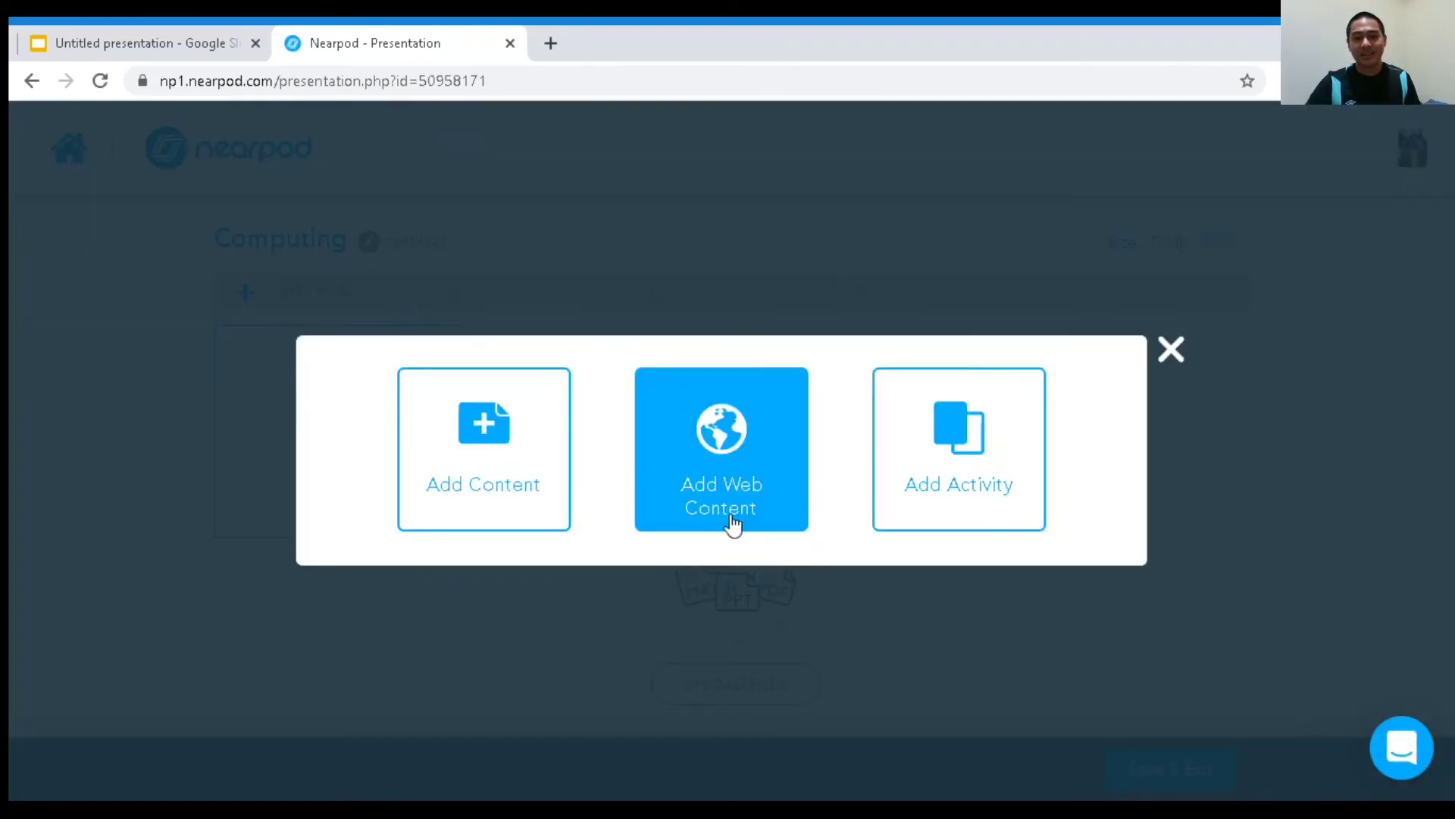
{"action": "left_click", "coordinate": [1007, 469]}
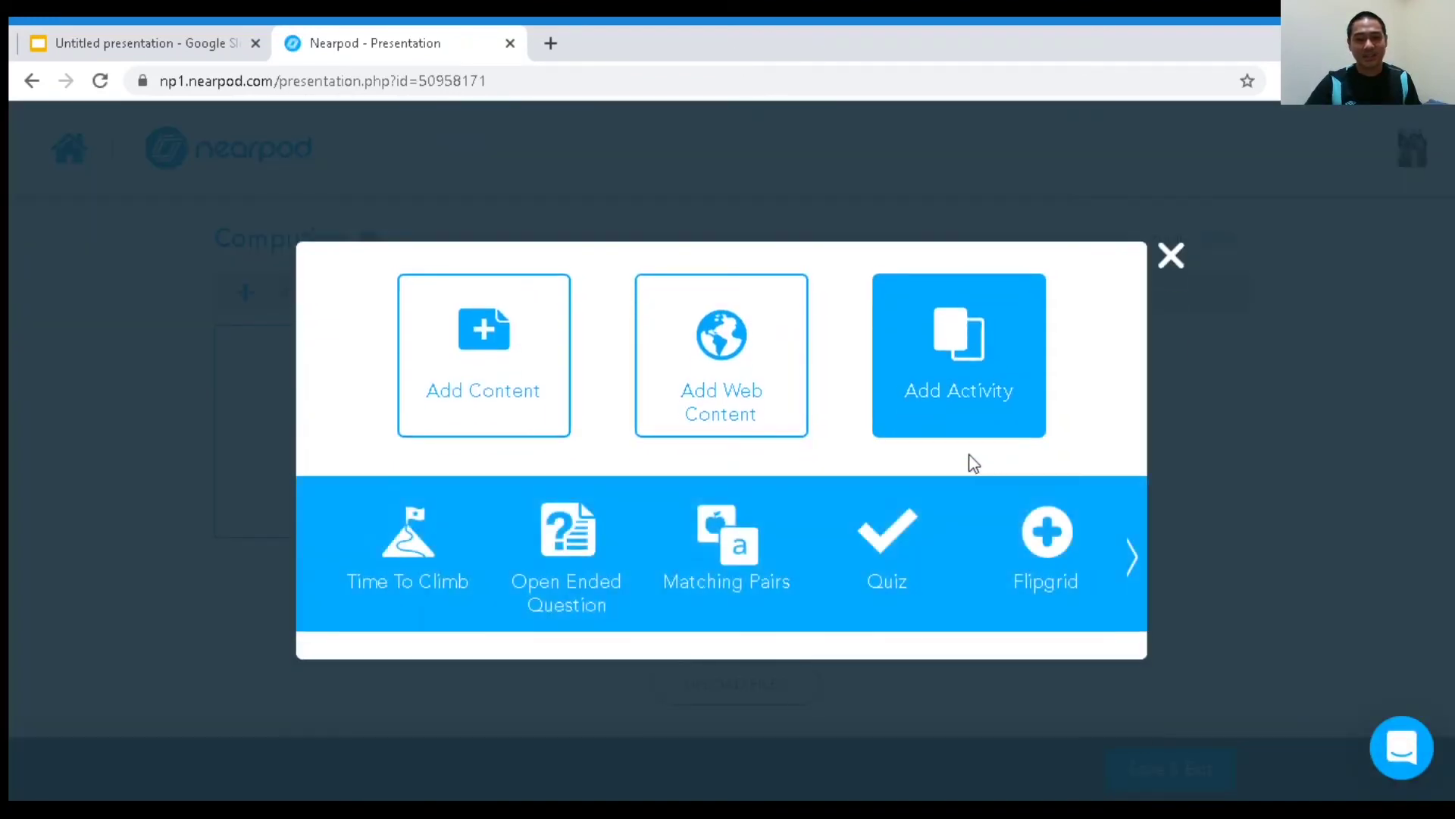
{"action": "left_click", "coordinate": [421, 567]}
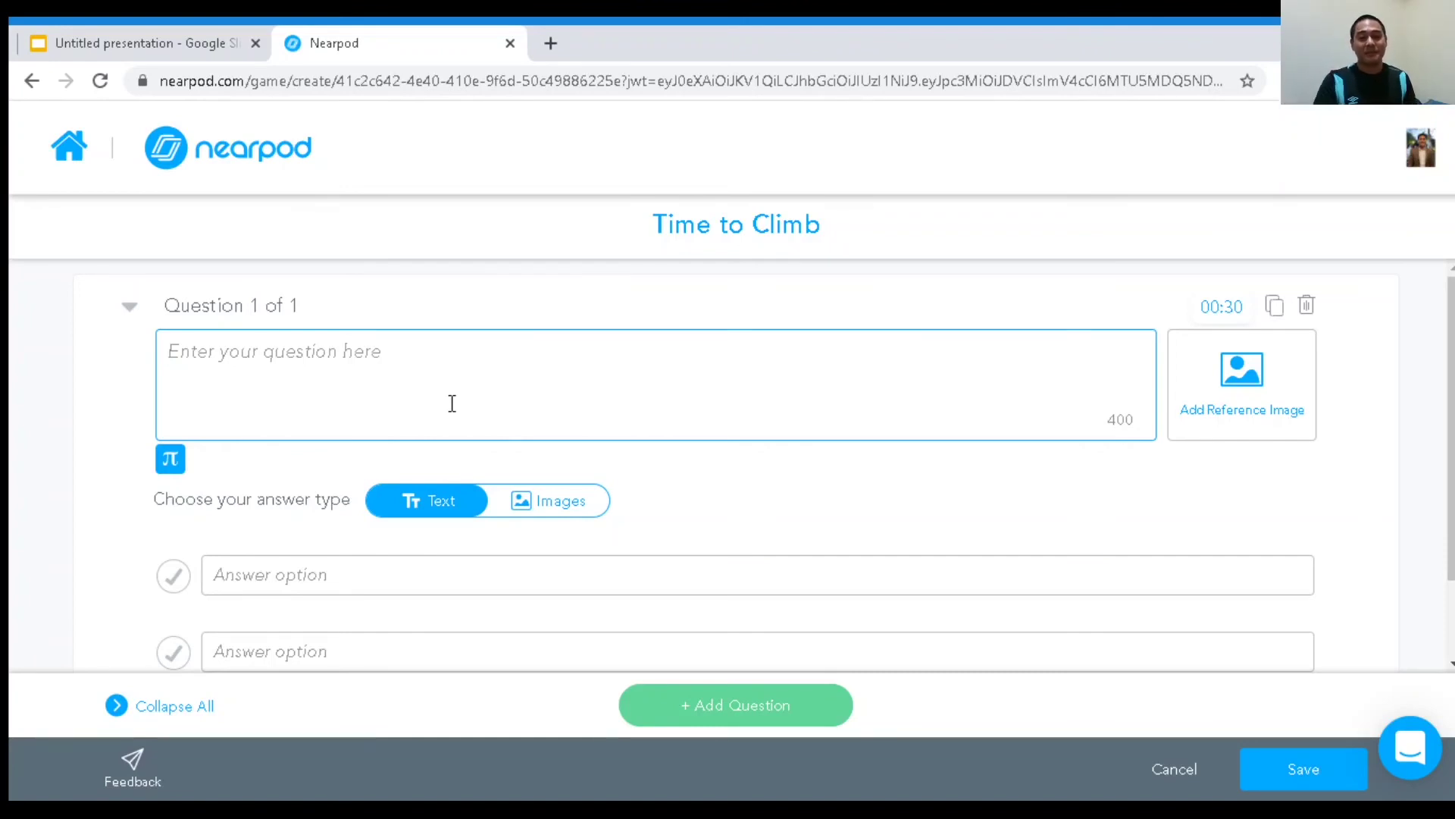
{"action": "scroll", "coordinate": [492, 439], "scroll_direction": "down", "scroll_amount": 2}
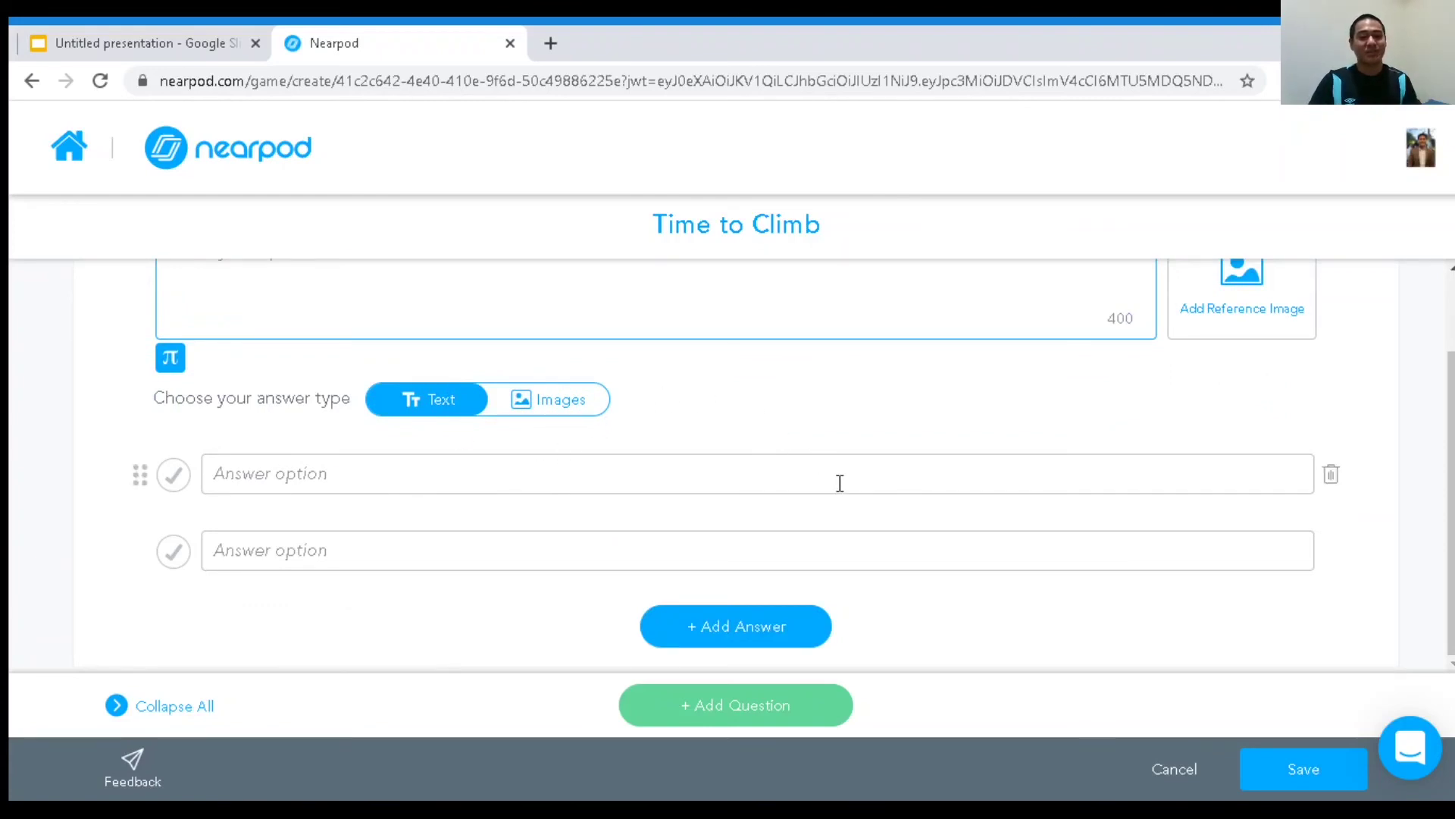
{"action": "scroll", "coordinate": [840, 482], "scroll_direction": "up", "scroll_amount": 2}
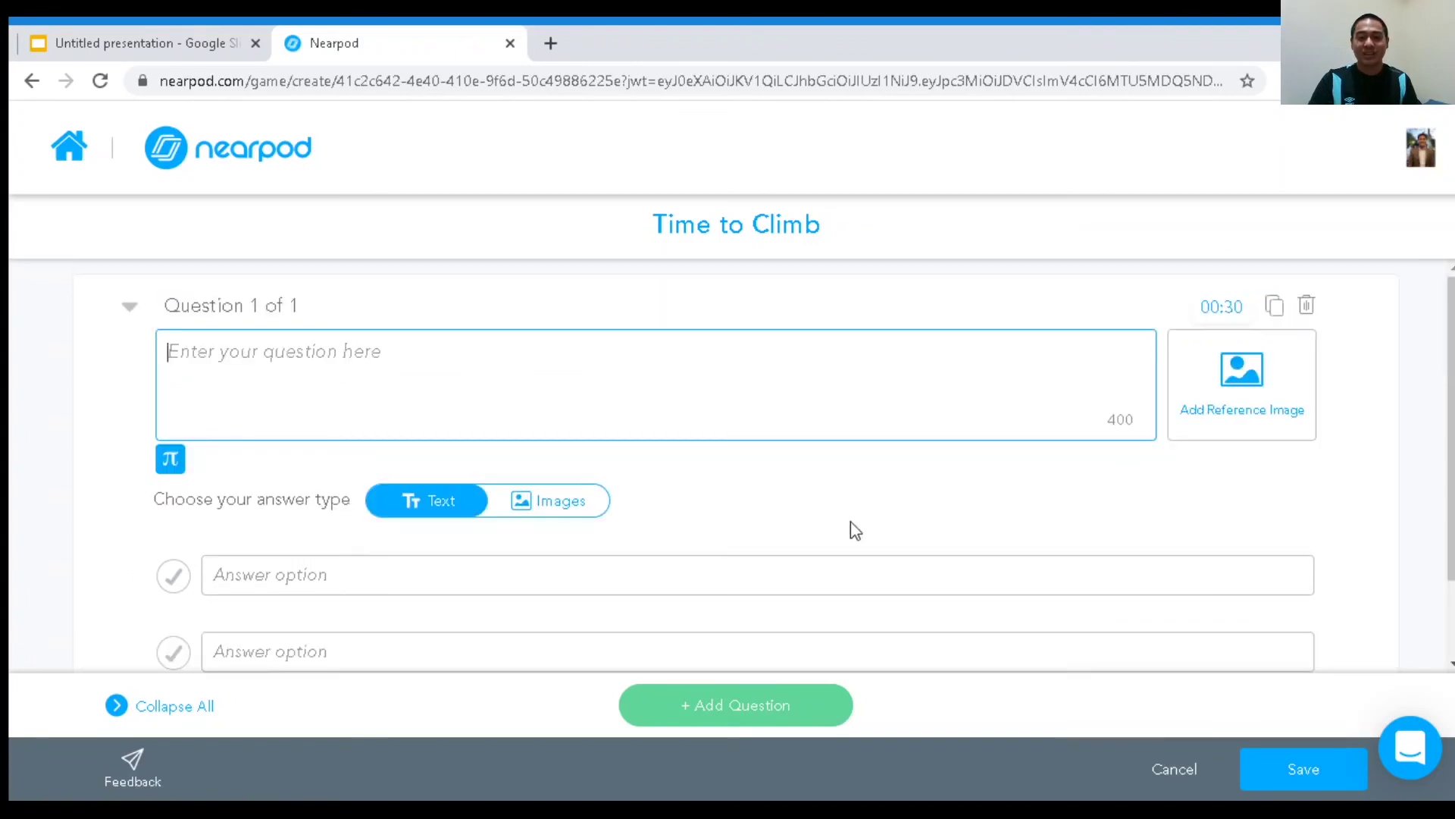
{"action": "left_click", "coordinate": [1175, 773]}
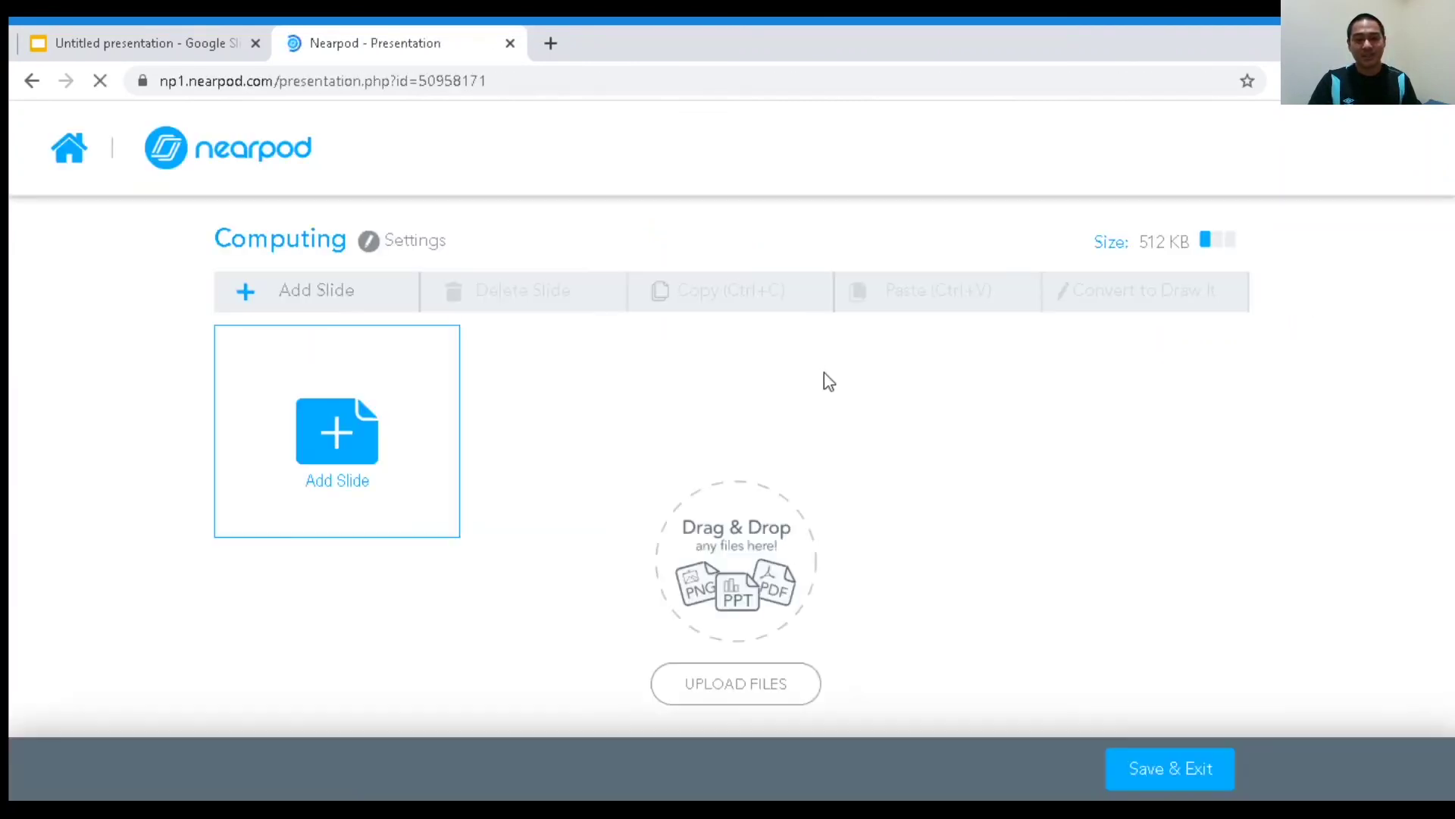
Look through all the activity types available for a new slide and close the selection without adding one.
{"action": "left_click", "coordinate": [414, 455]}
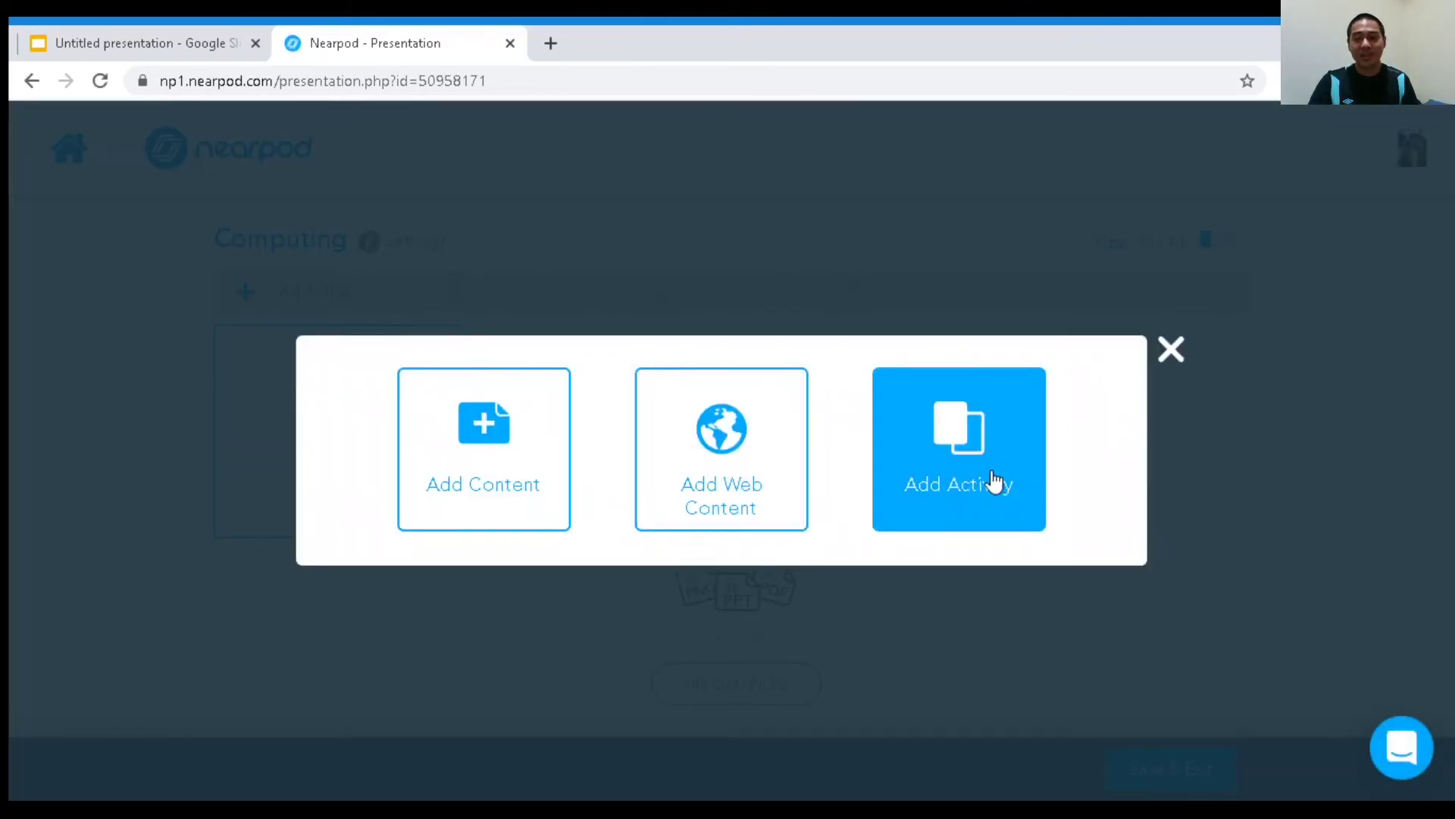
{"action": "left_click", "coordinate": [994, 485]}
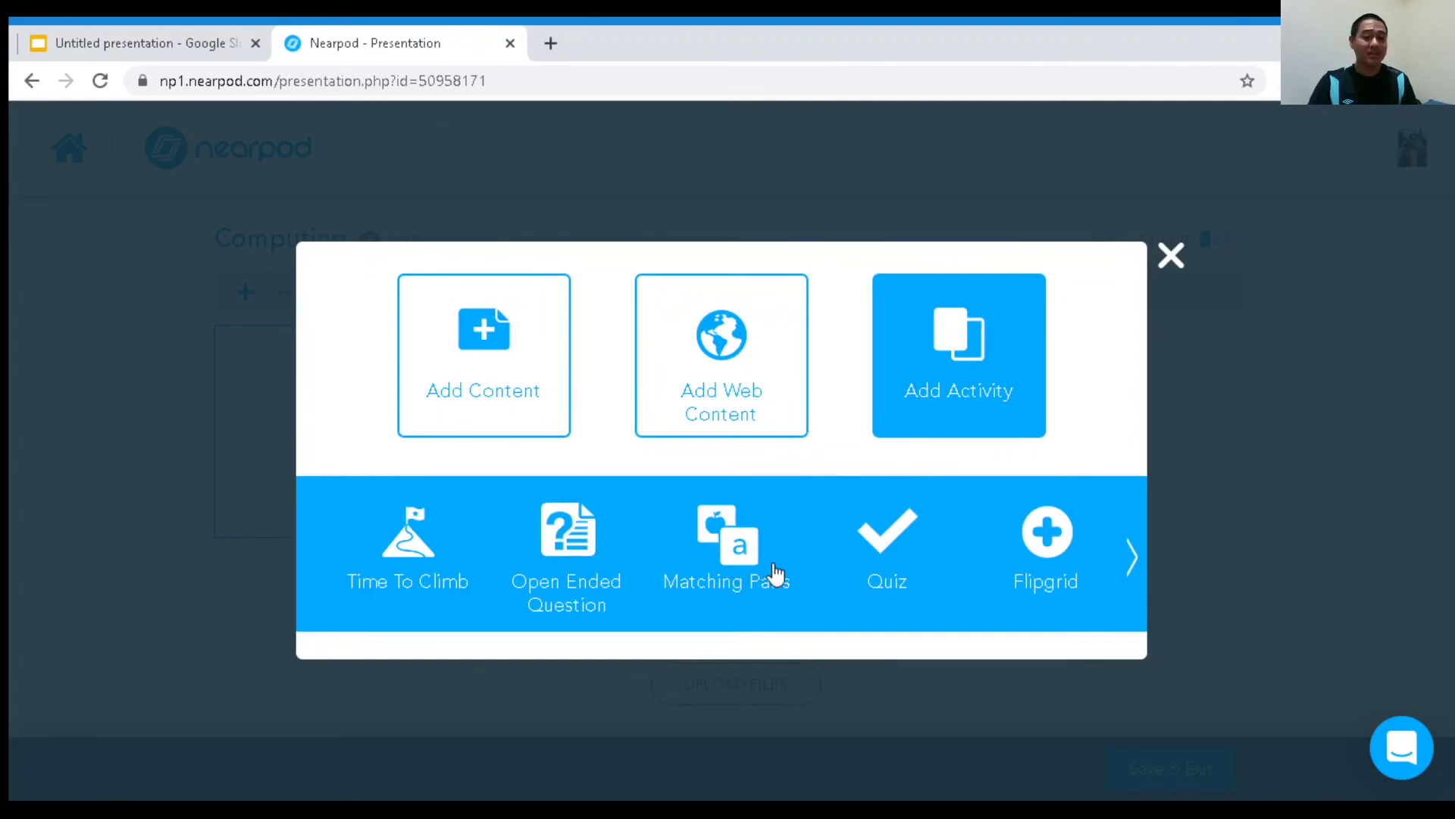
{"action": "left_click", "coordinate": [1130, 558]}
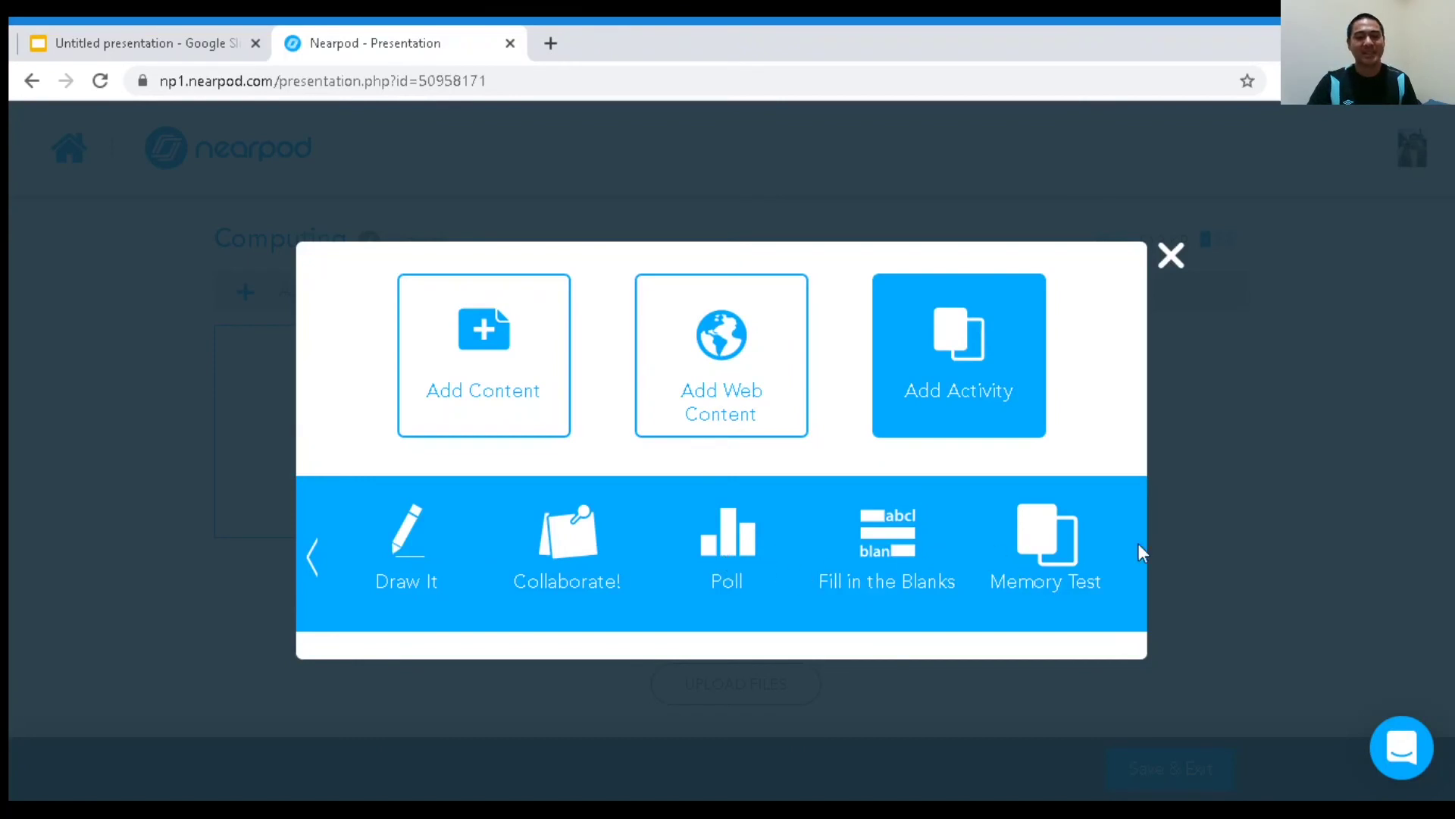
{"action": "left_click", "coordinate": [1180, 263]}
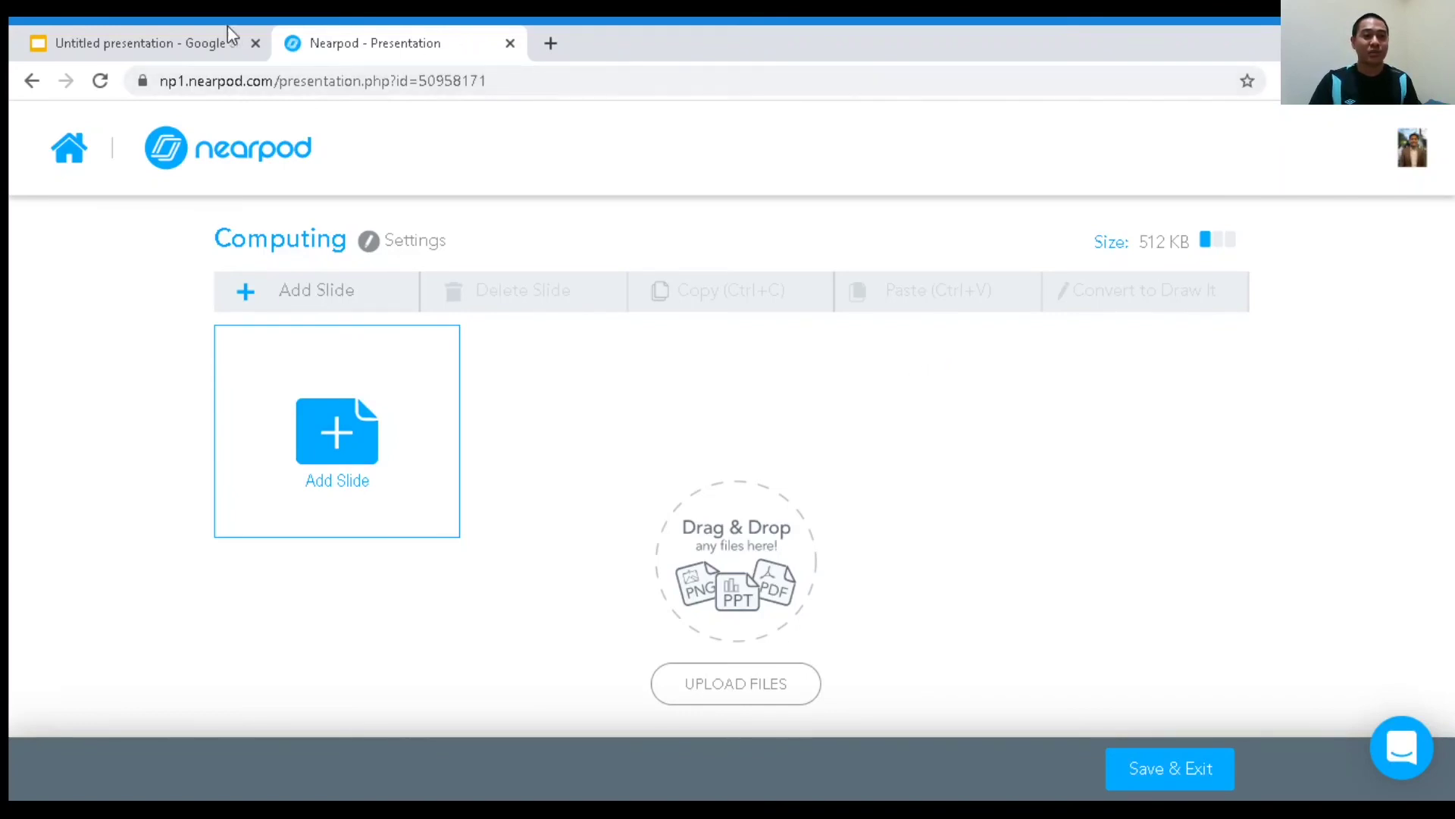
{"action": "left_click", "coordinate": [211, 42]}
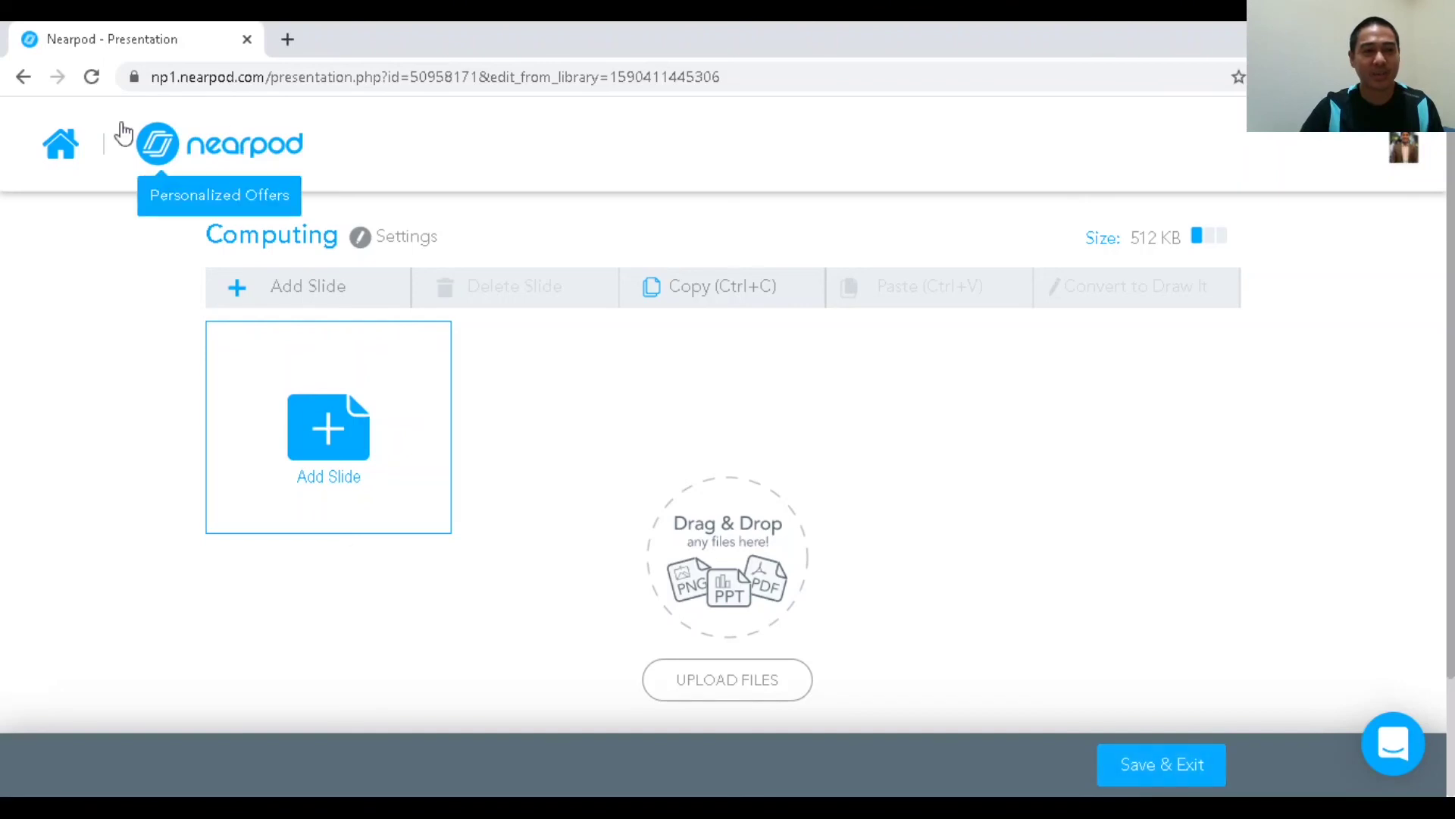
Go back to My Library and view the Live Lesson and Student-Paced launch options of the CITIZENSHIP 8 lesson.
{"action": "left_click", "coordinate": [68, 145]}
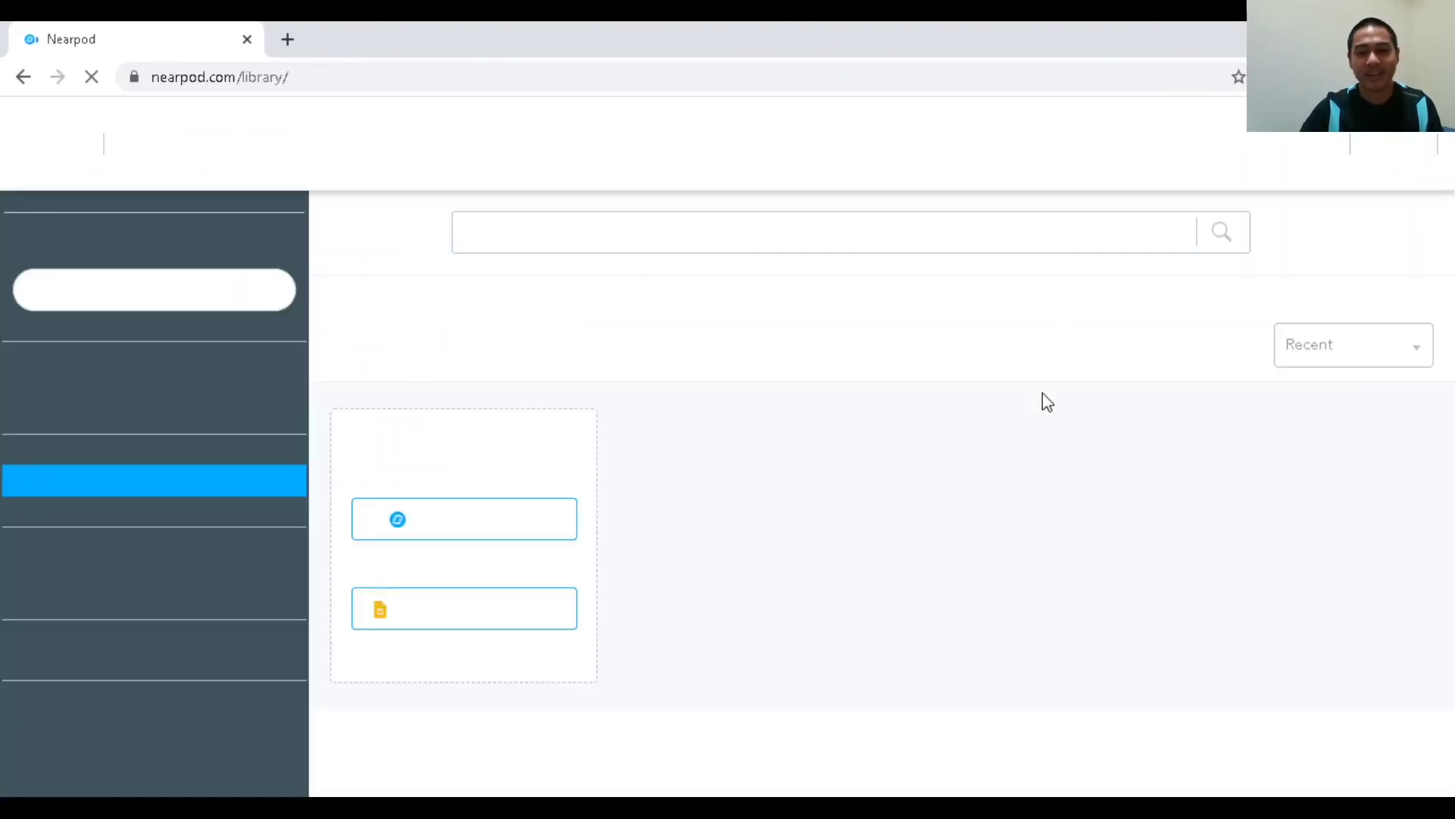
{"action": "scroll", "coordinate": [1031, 402], "scroll_direction": "down", "scroll_amount": 5}
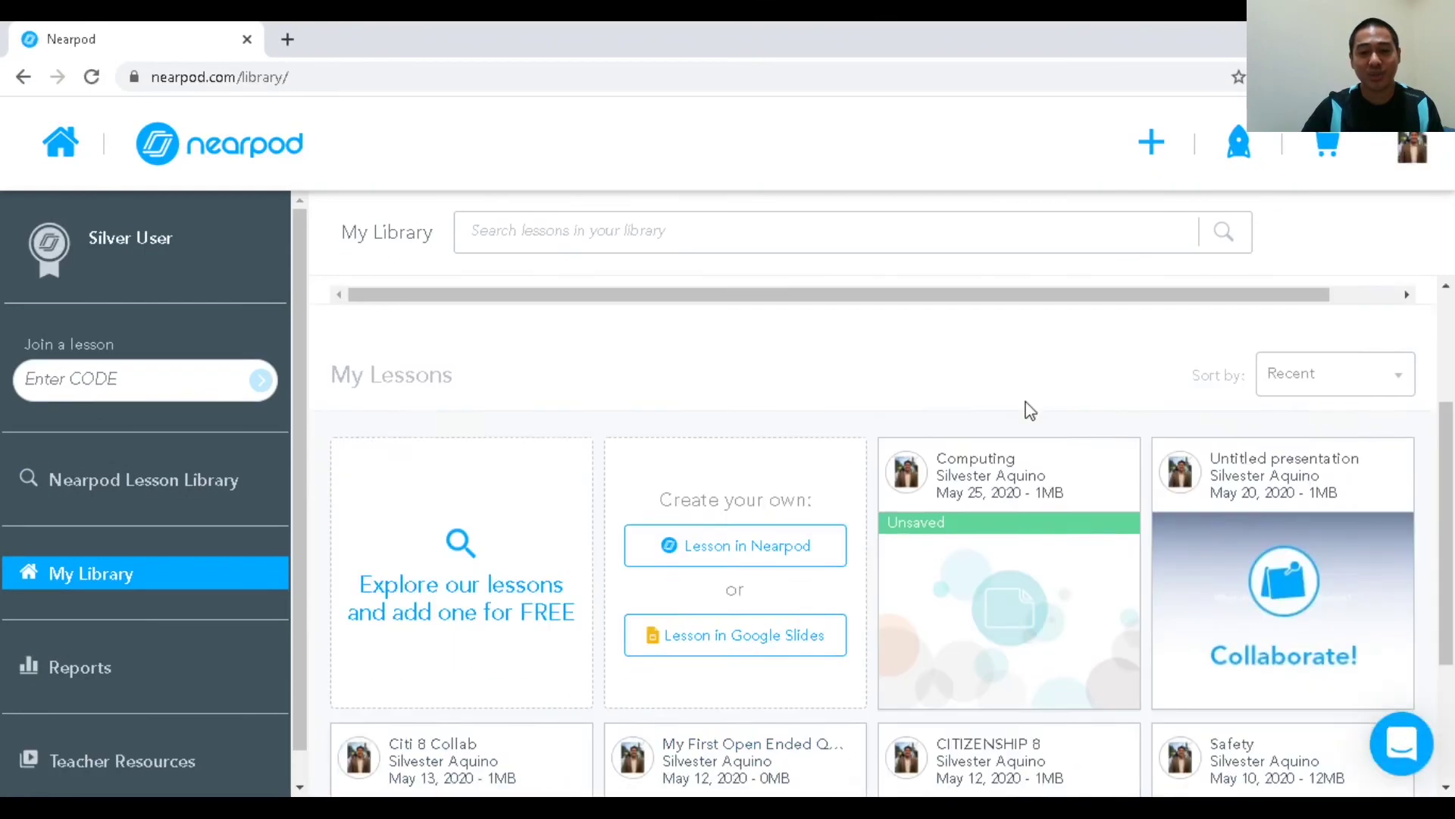
{"action": "mouse_move", "coordinate": [1094, 619]}
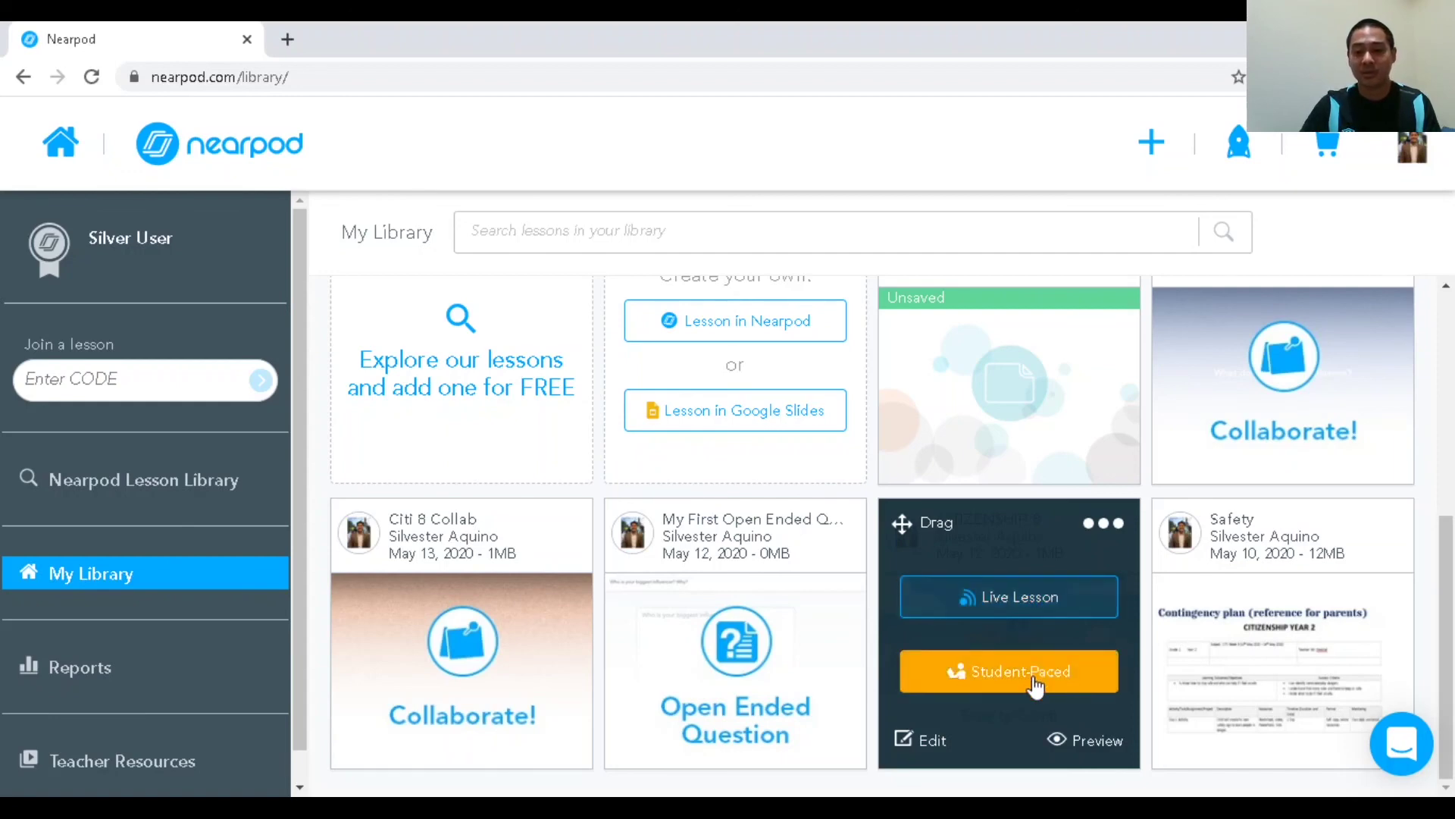
{"action": "left_click", "coordinate": [1105, 529]}
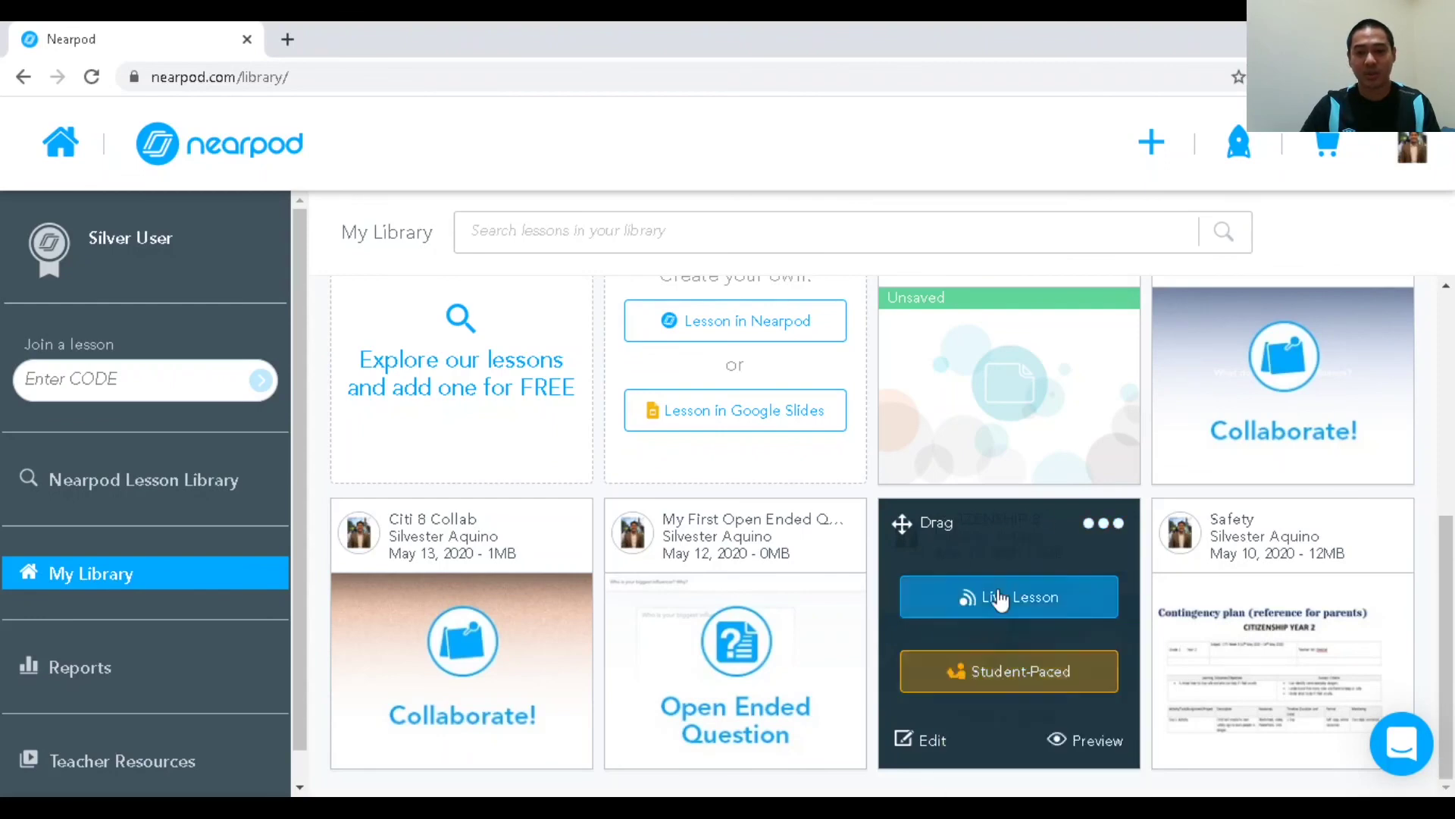
{"action": "left_click", "coordinate": [999, 602]}
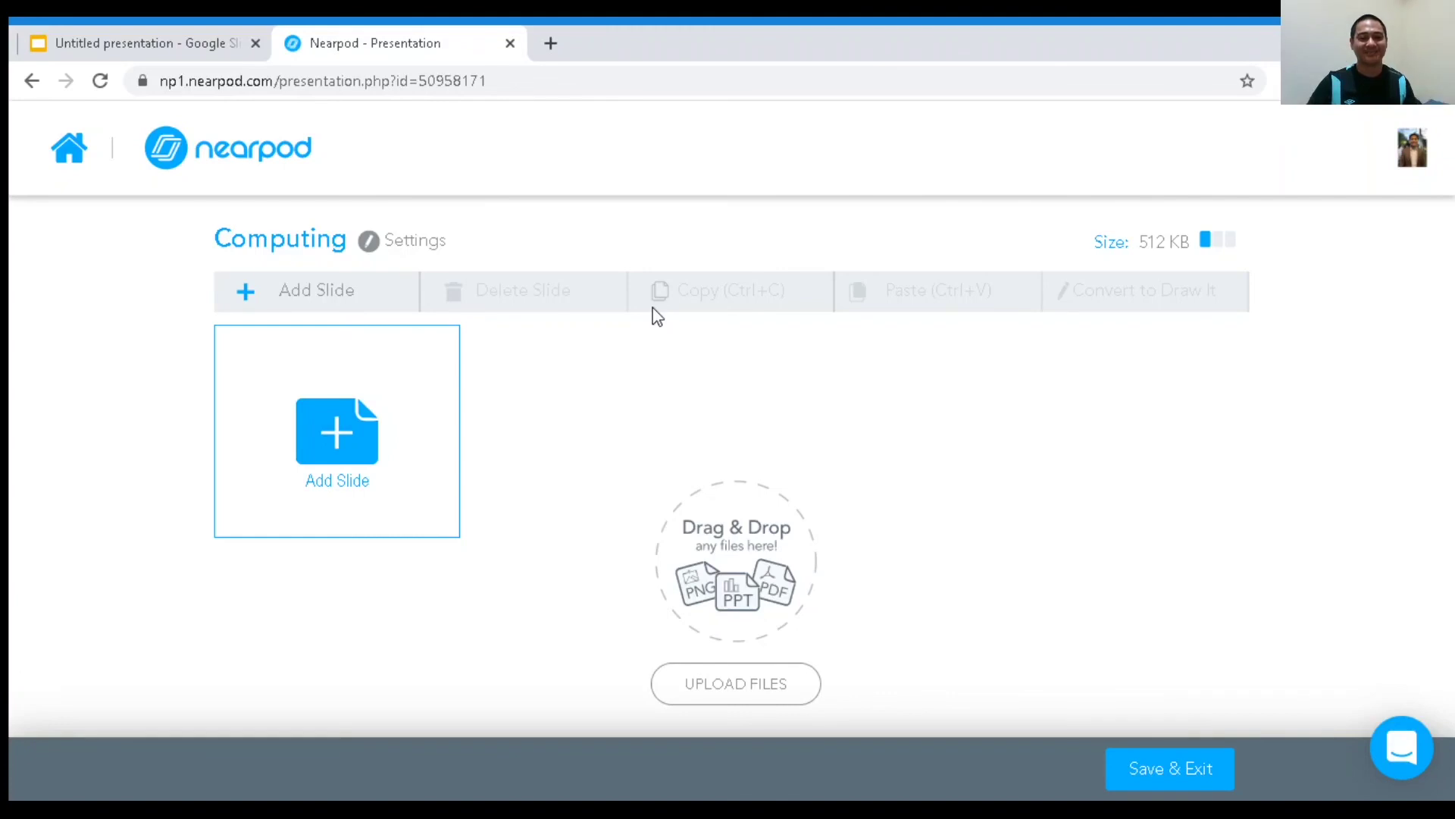
{"action": "left_click", "coordinate": [743, 809]}
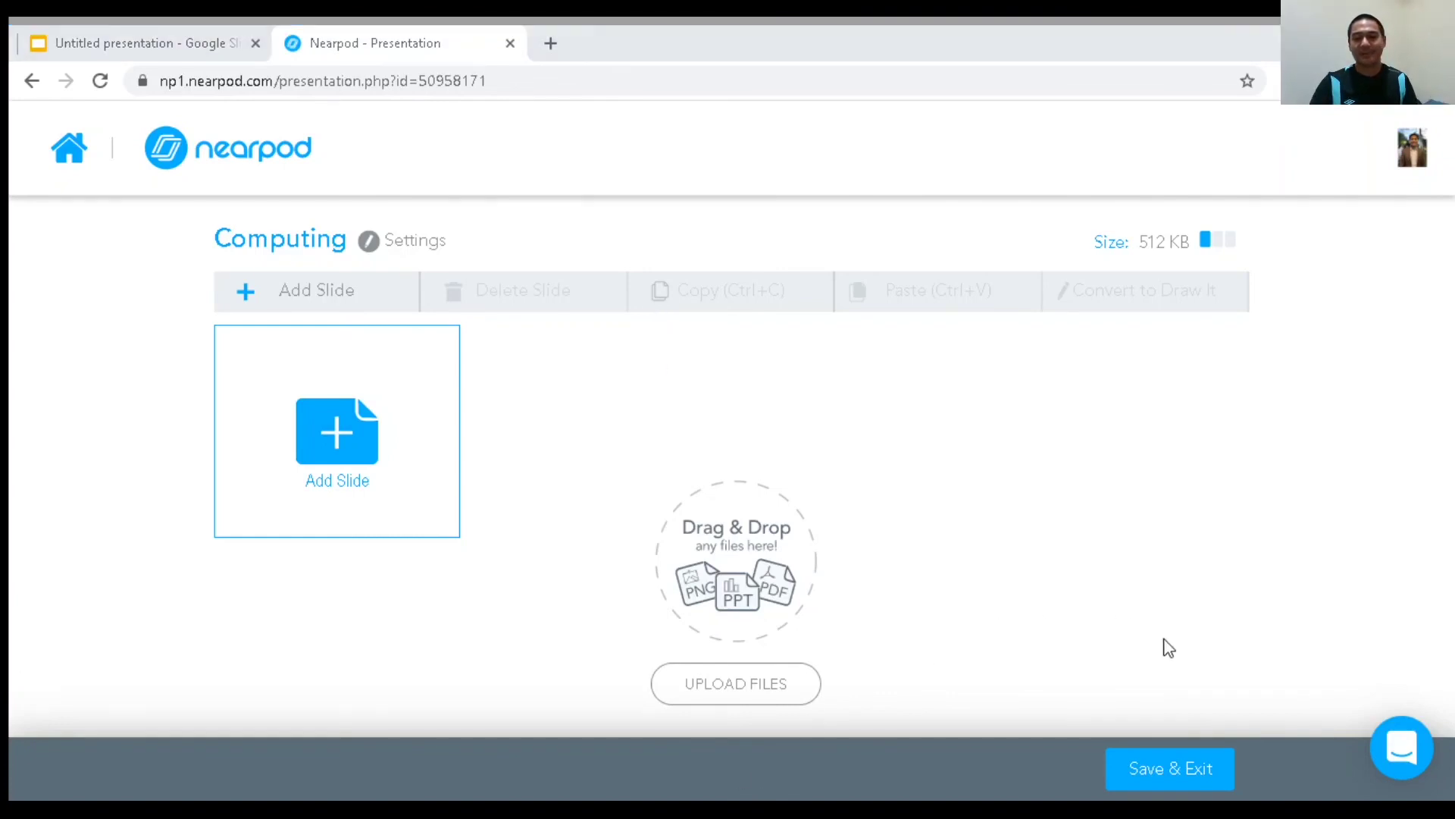